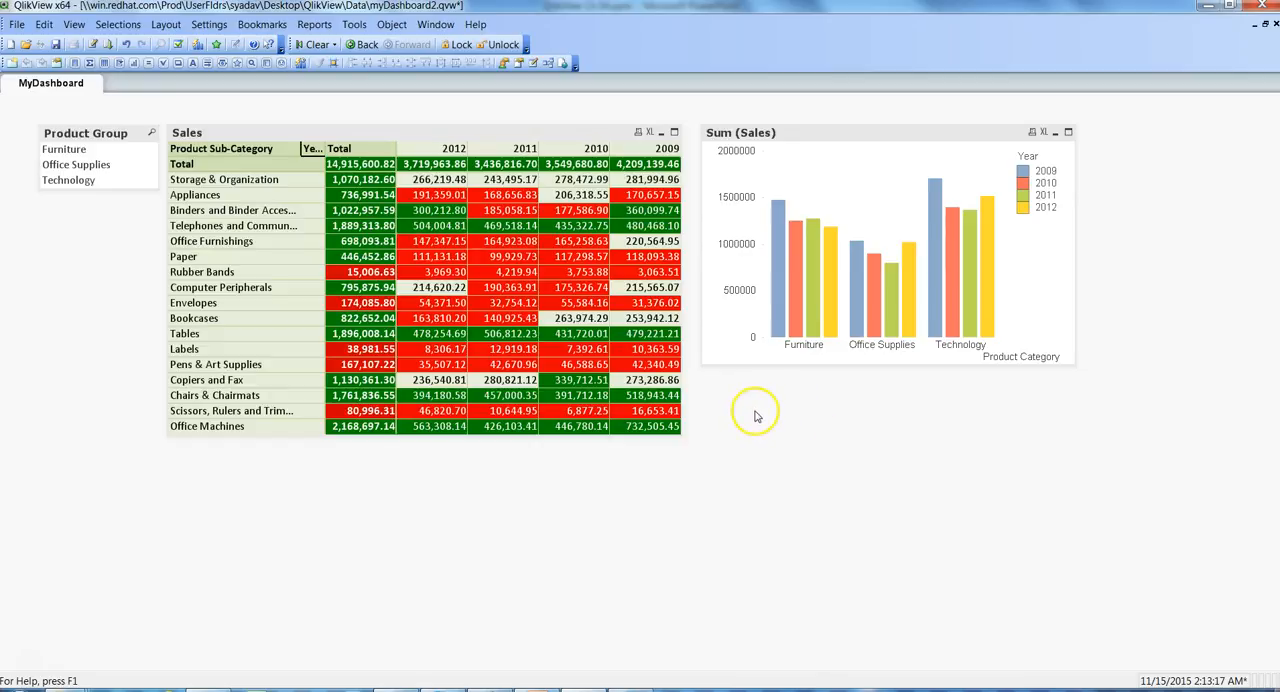
- Create a new text object on the MyDashboard sheet with the text "Sales Dashboard"
{"action": "right_click", "coordinate": [757, 416]}
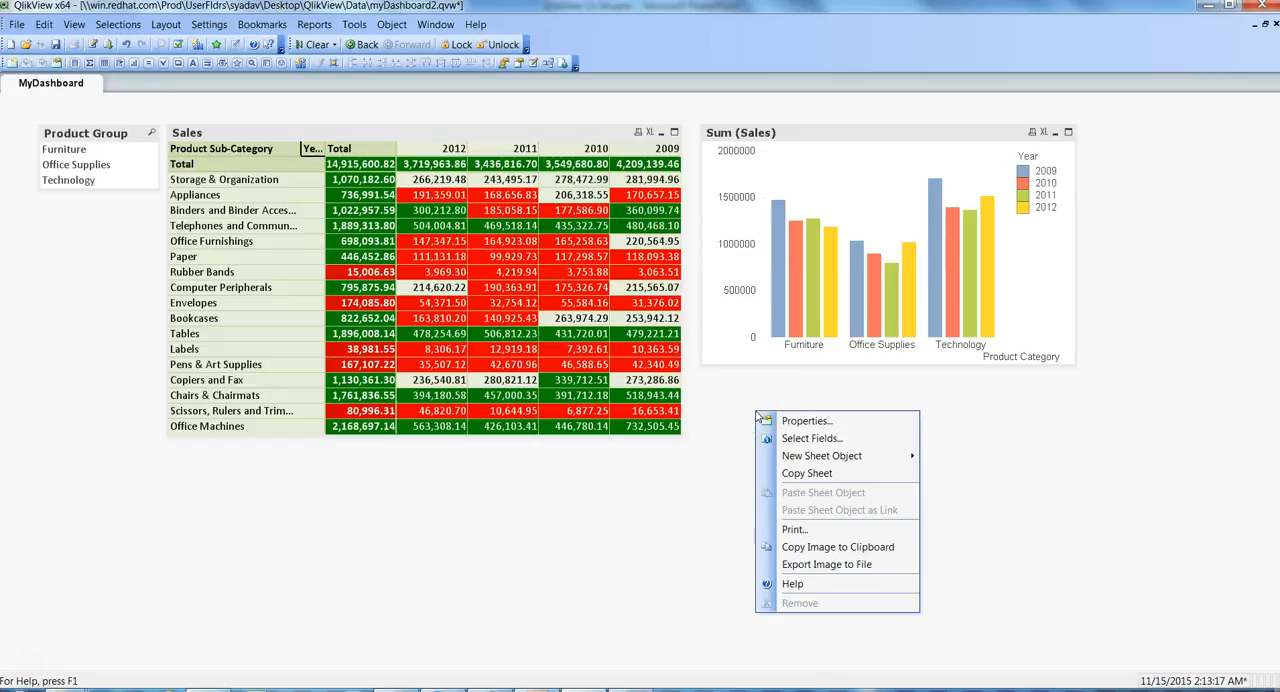
{"action": "mouse_move", "coordinate": [798, 458]}
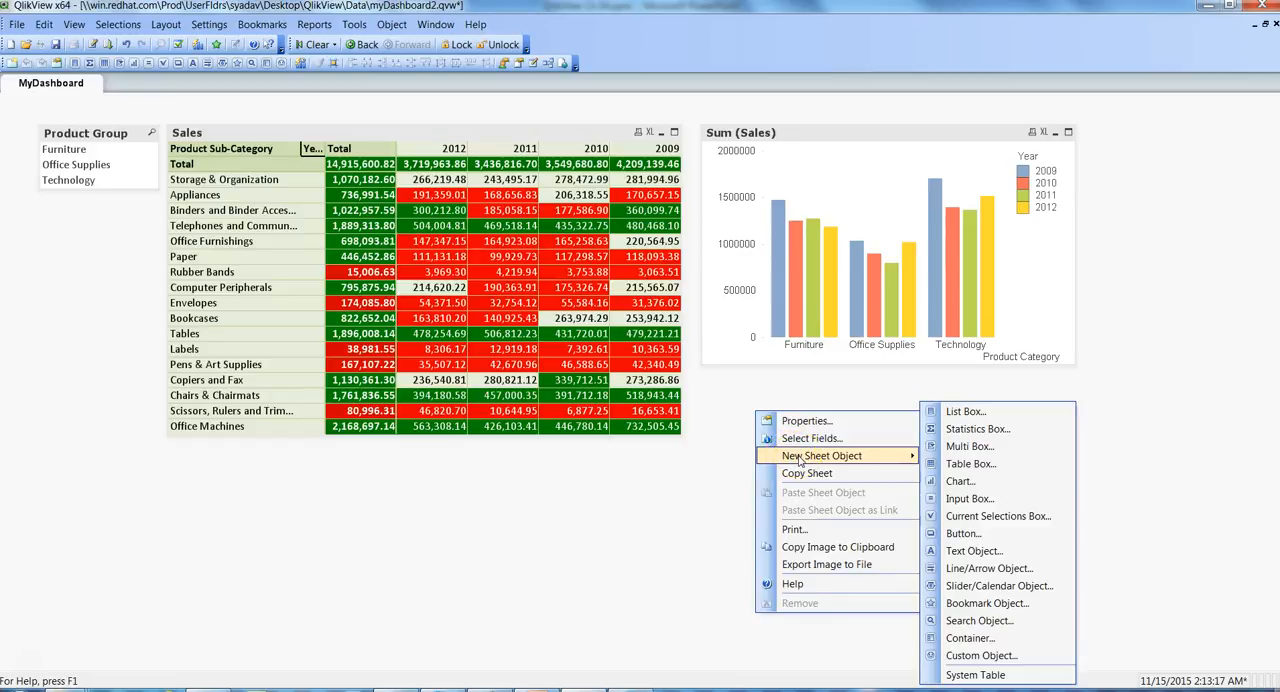
{"action": "left_click", "coordinate": [988, 553]}
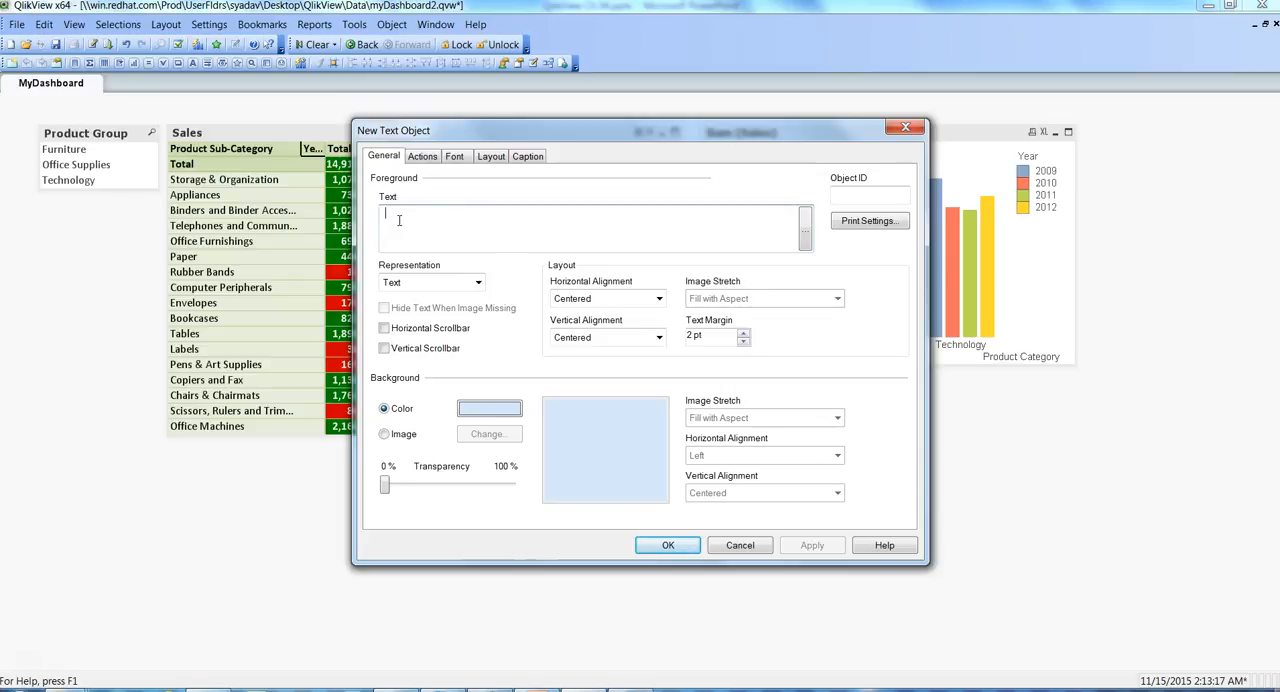
{"action": "type", "text": "Sales Dashboard"}
{"action": "left_click", "coordinate": [812, 541]}
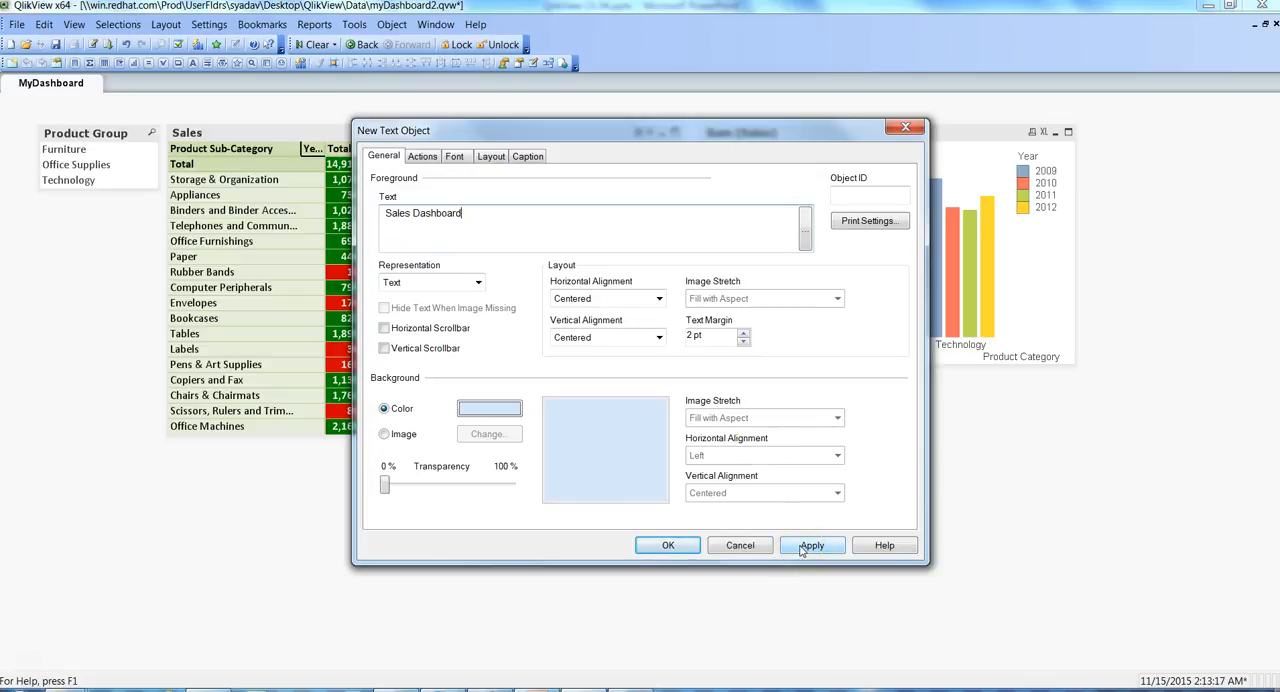
{"action": "left_click", "coordinate": [508, 282]}
- Set the text object's font to Arial Regular, size 20
{"action": "left_click", "coordinate": [455, 160]}
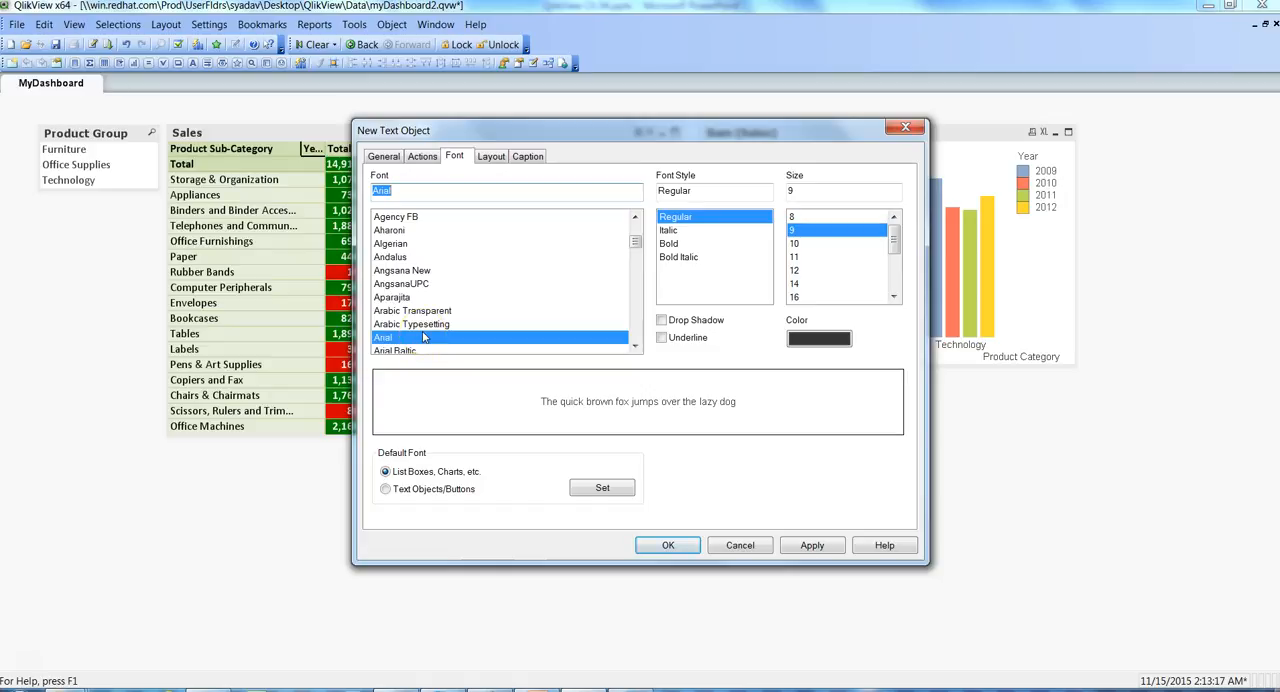
{"action": "left_click", "coordinate": [472, 333]}
{"action": "left_click", "coordinate": [766, 220]}
{"action": "left_click", "coordinate": [894, 297]}
{"action": "left_click", "coordinate": [894, 297]}
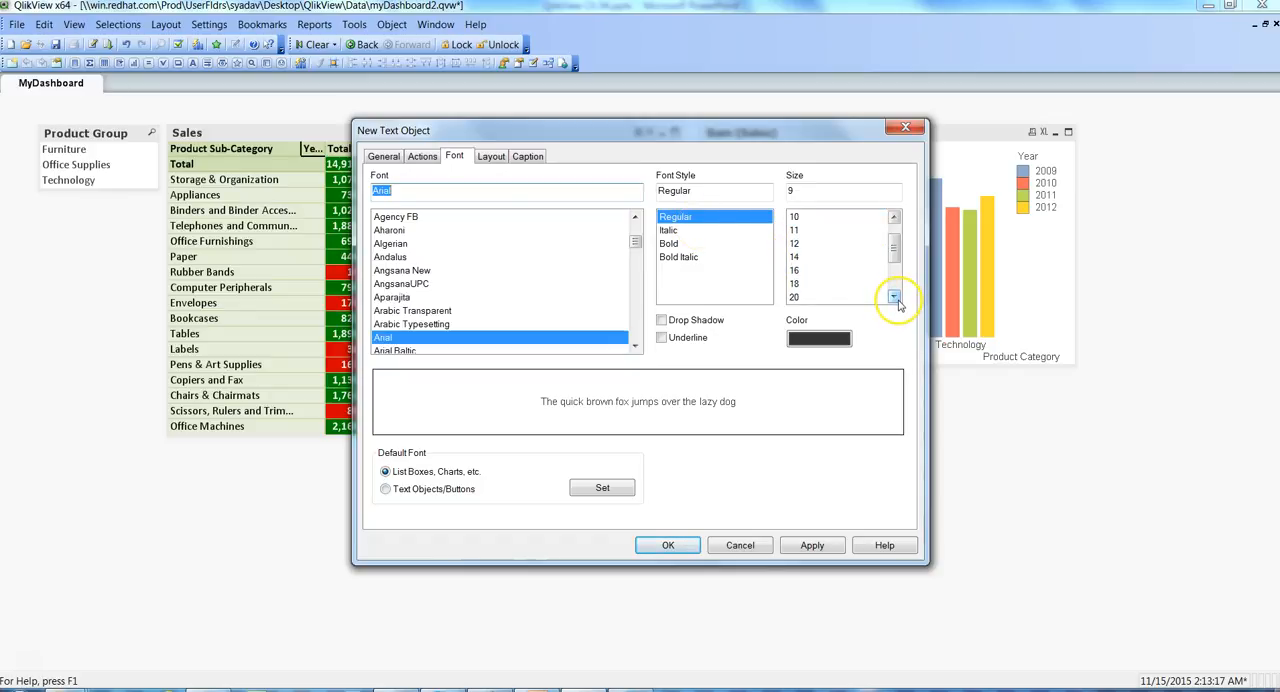
{"action": "left_click", "coordinate": [796, 298]}
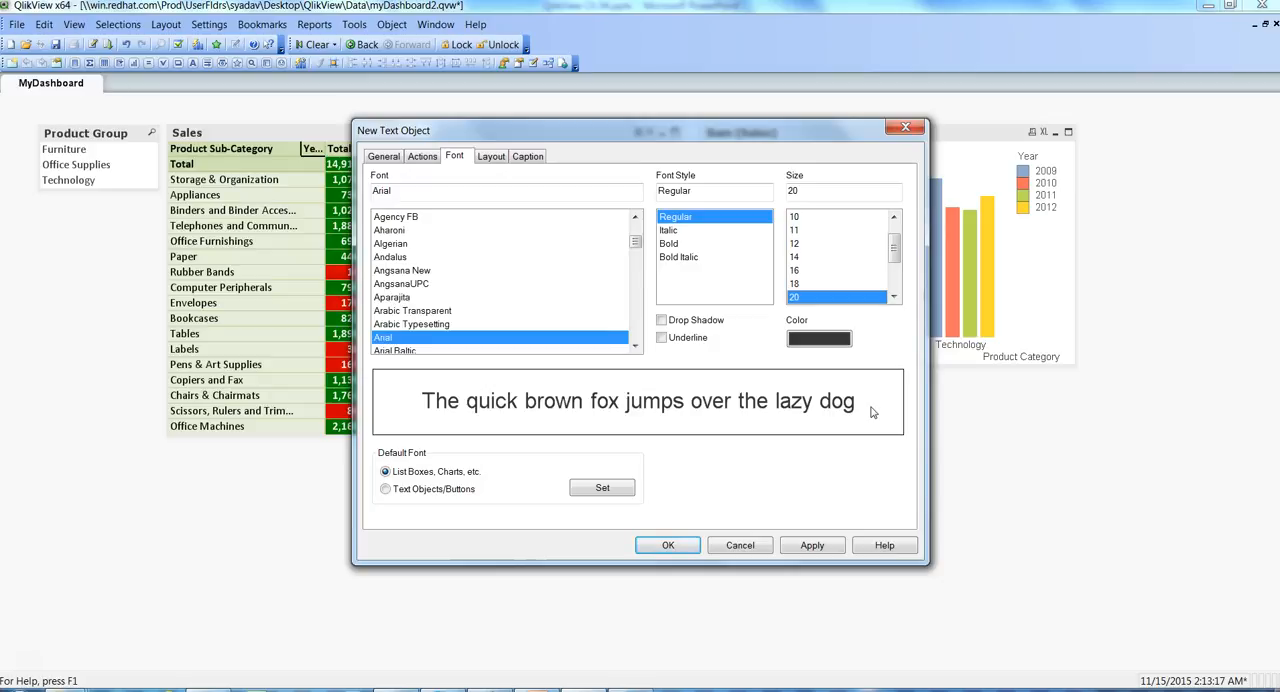
- Change the text object's font color to a fixed solid white
{"action": "left_click", "coordinate": [818, 339]}
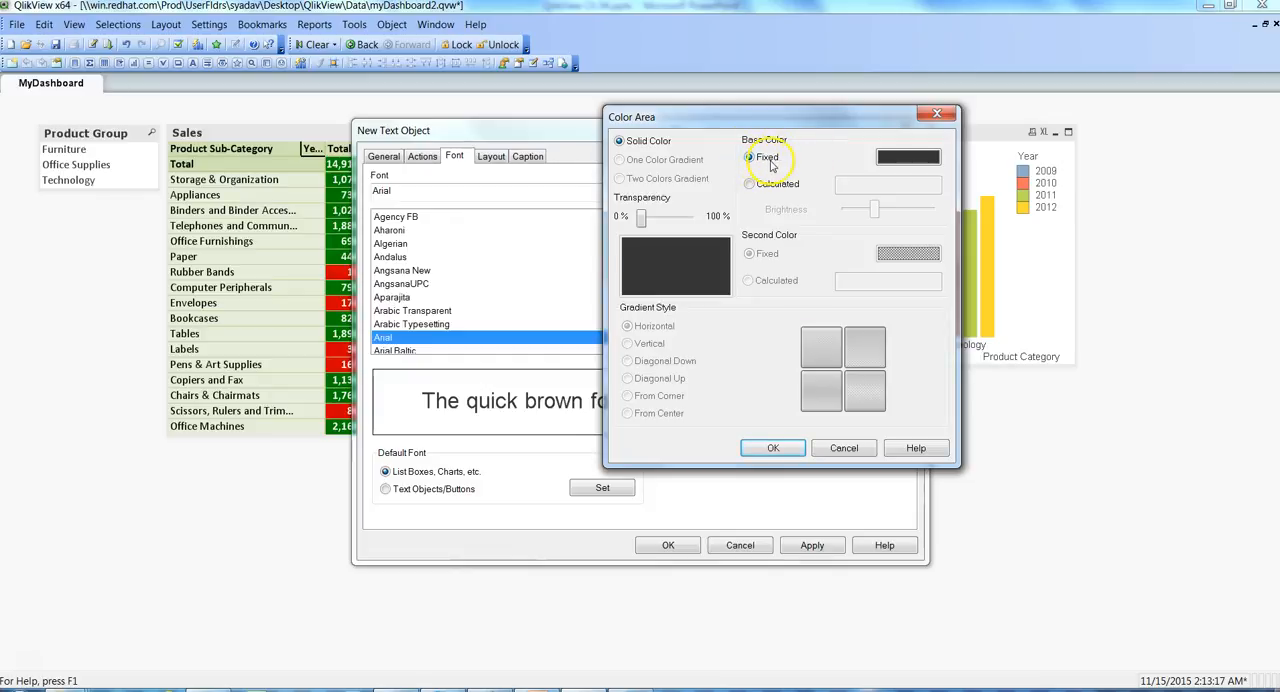
{"action": "left_click", "coordinate": [910, 160]}
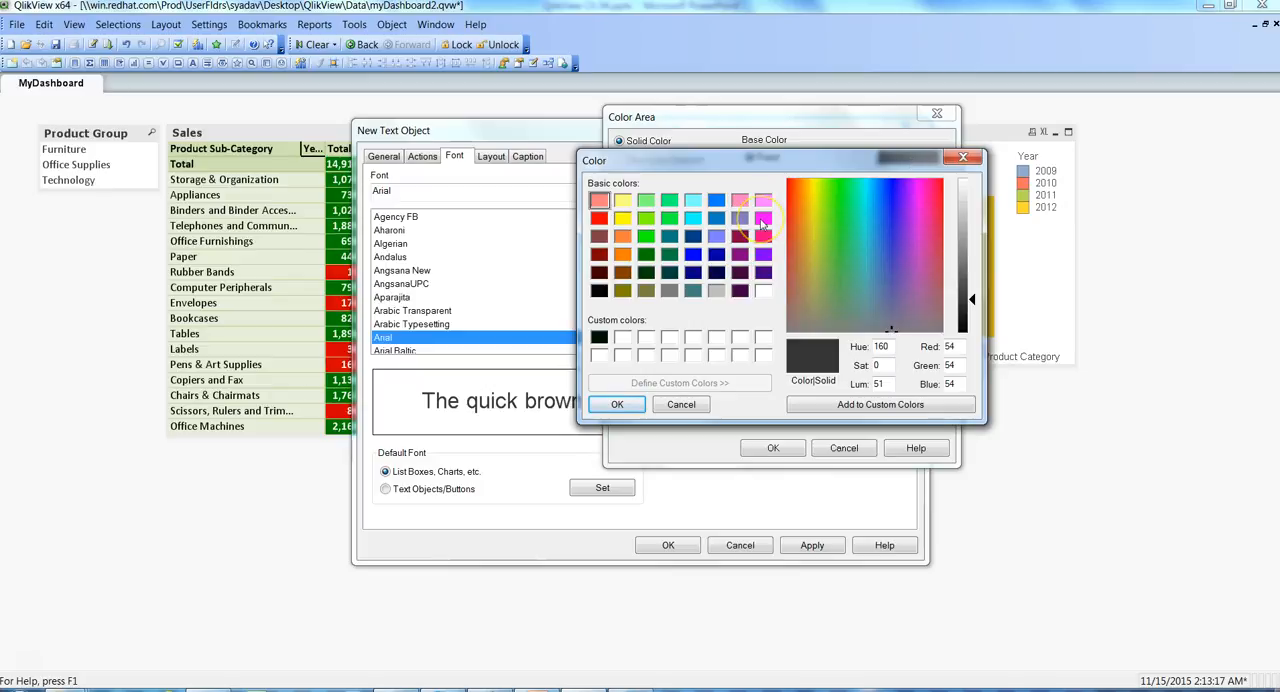
{"action": "left_click", "coordinate": [623, 338]}
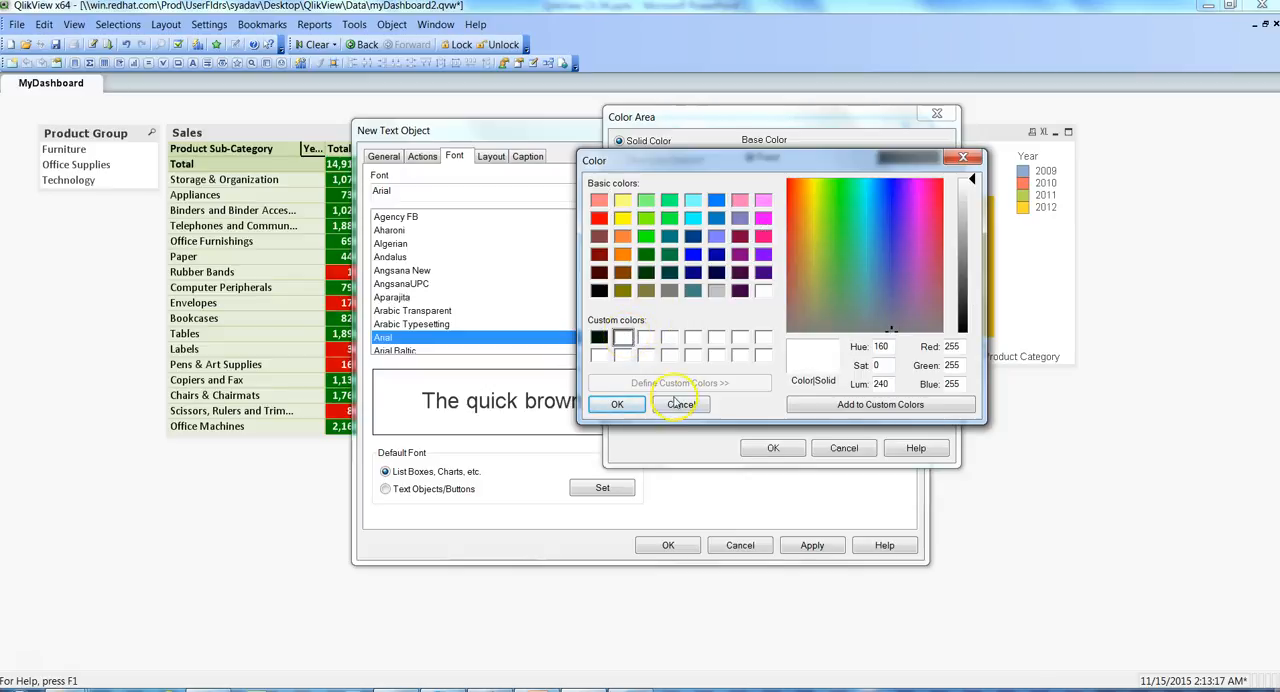
{"action": "left_click", "coordinate": [627, 404]}
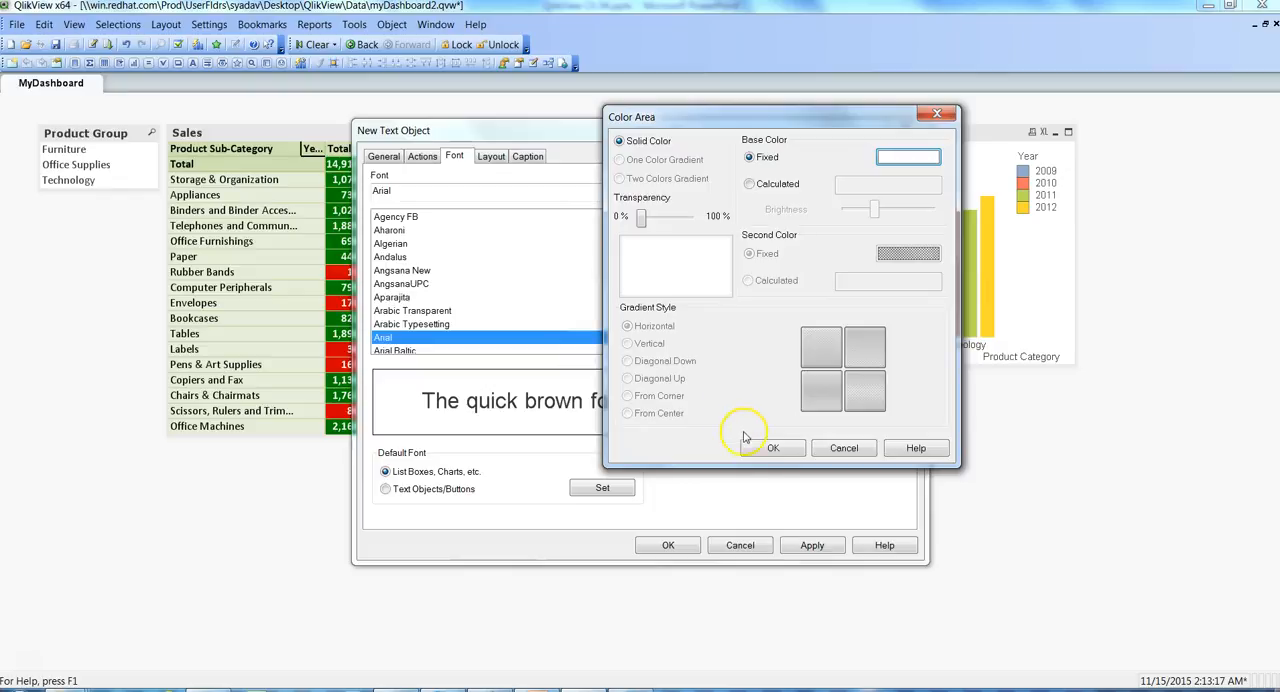
{"action": "left_click", "coordinate": [768, 449]}
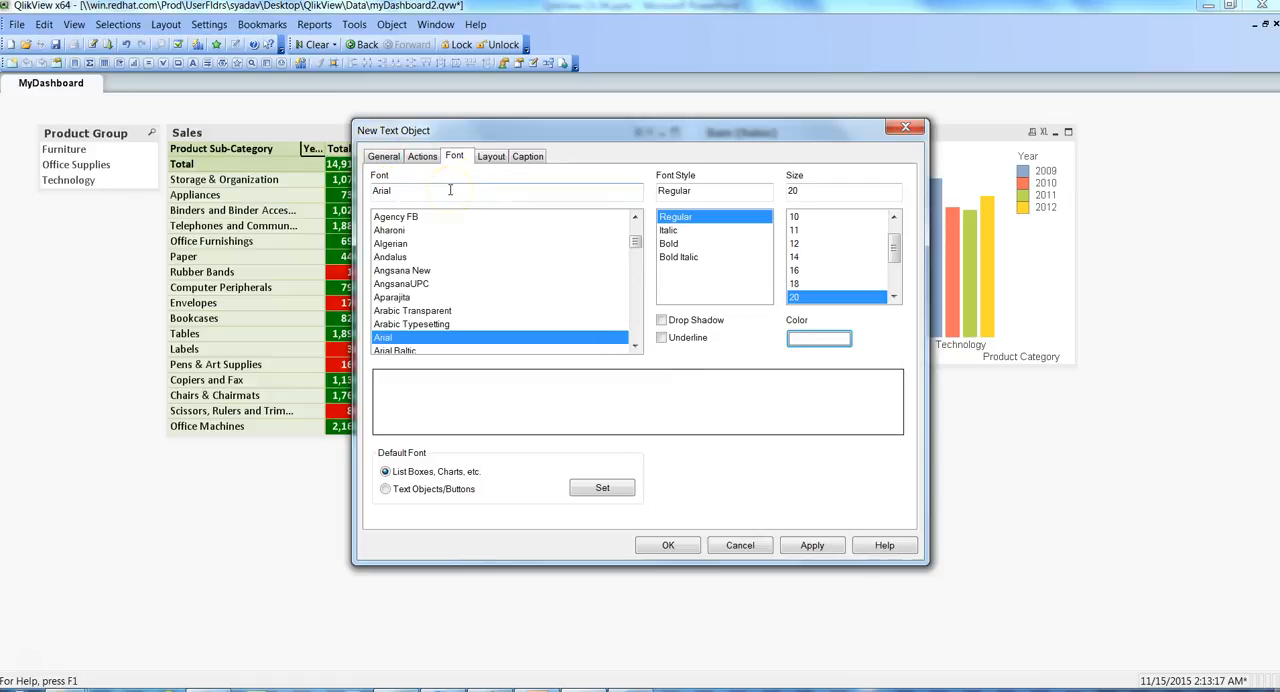
- Give the text object a solid medium-blue background (RGB 83, 154, 225), apply the settings and finish creating it
{"action": "left_click", "coordinate": [381, 159]}
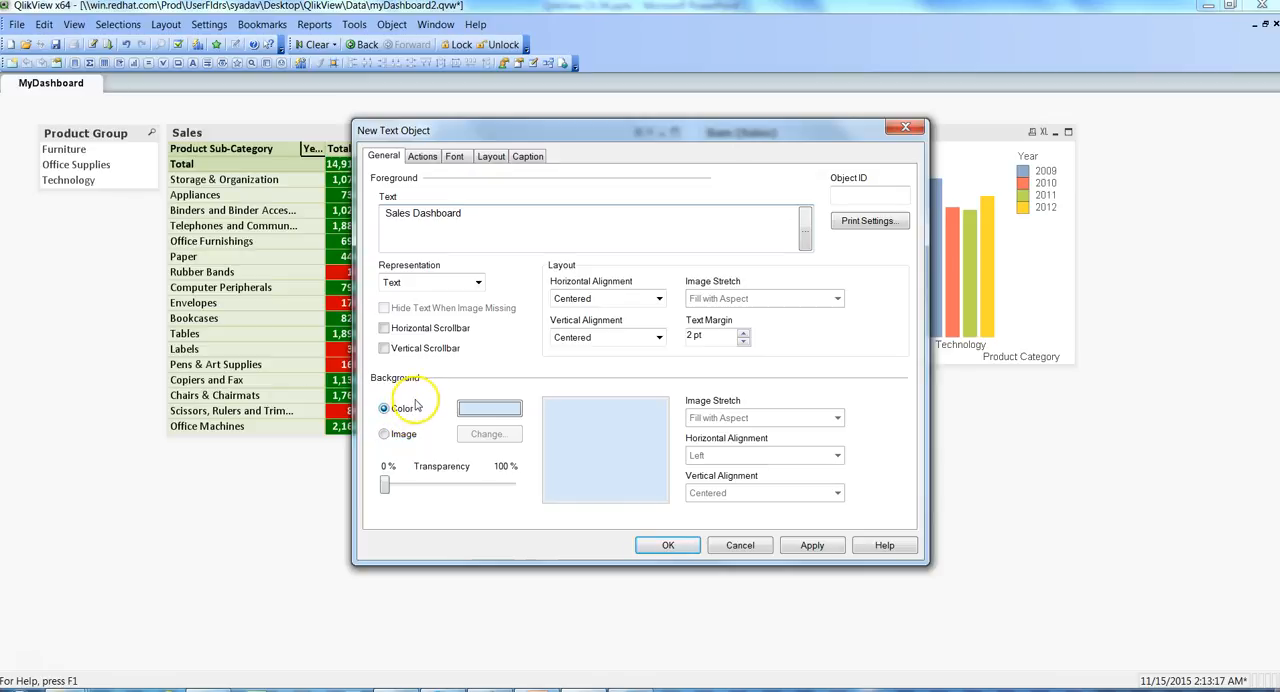
{"action": "left_click", "coordinate": [489, 409]}
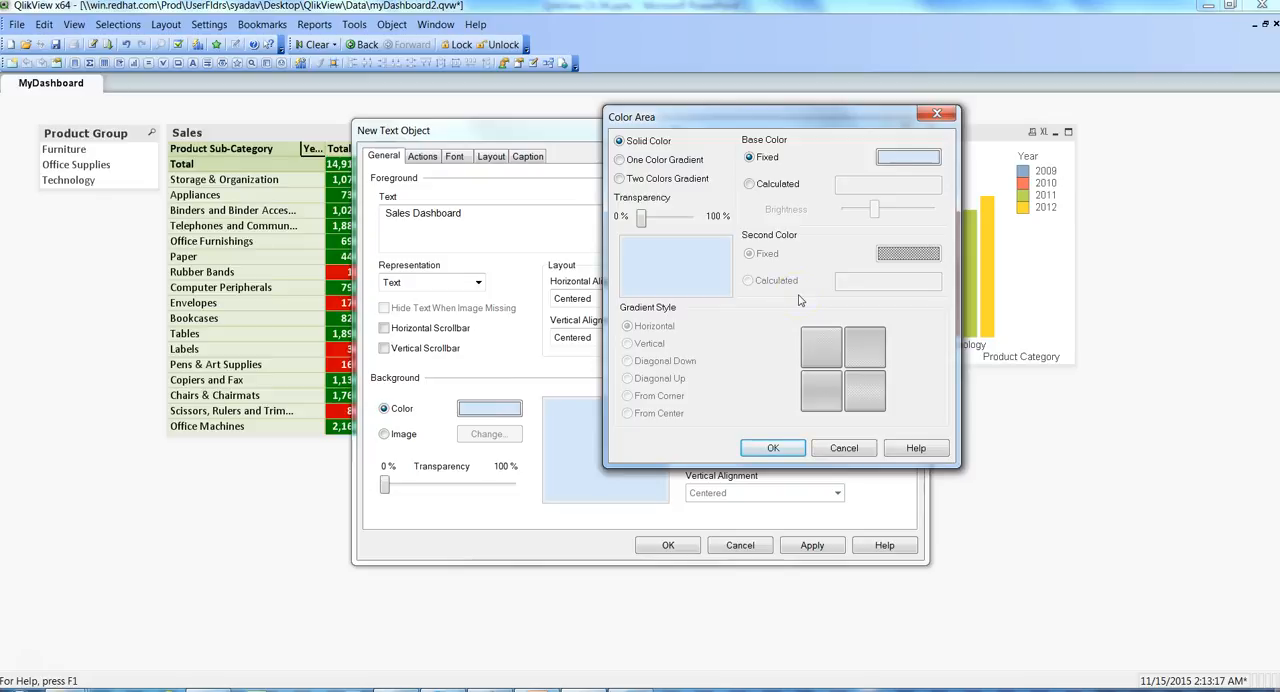
{"action": "left_click", "coordinate": [908, 160]}
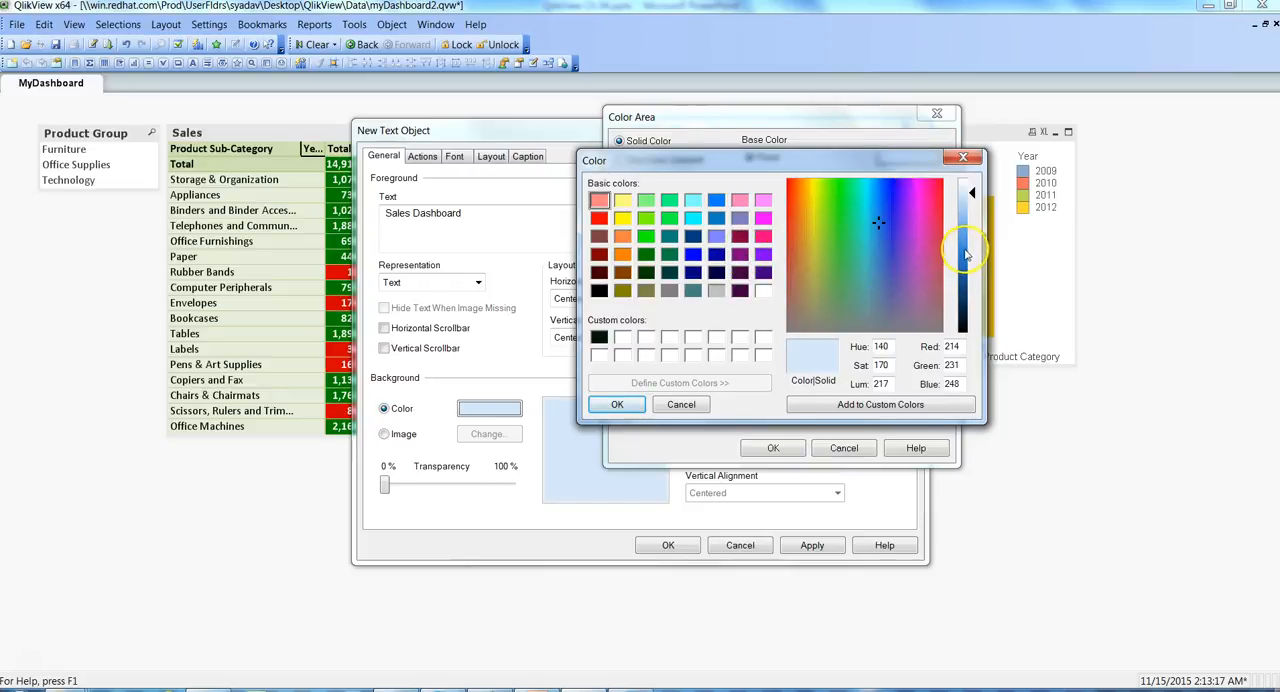
{"action": "left_click", "coordinate": [966, 241]}
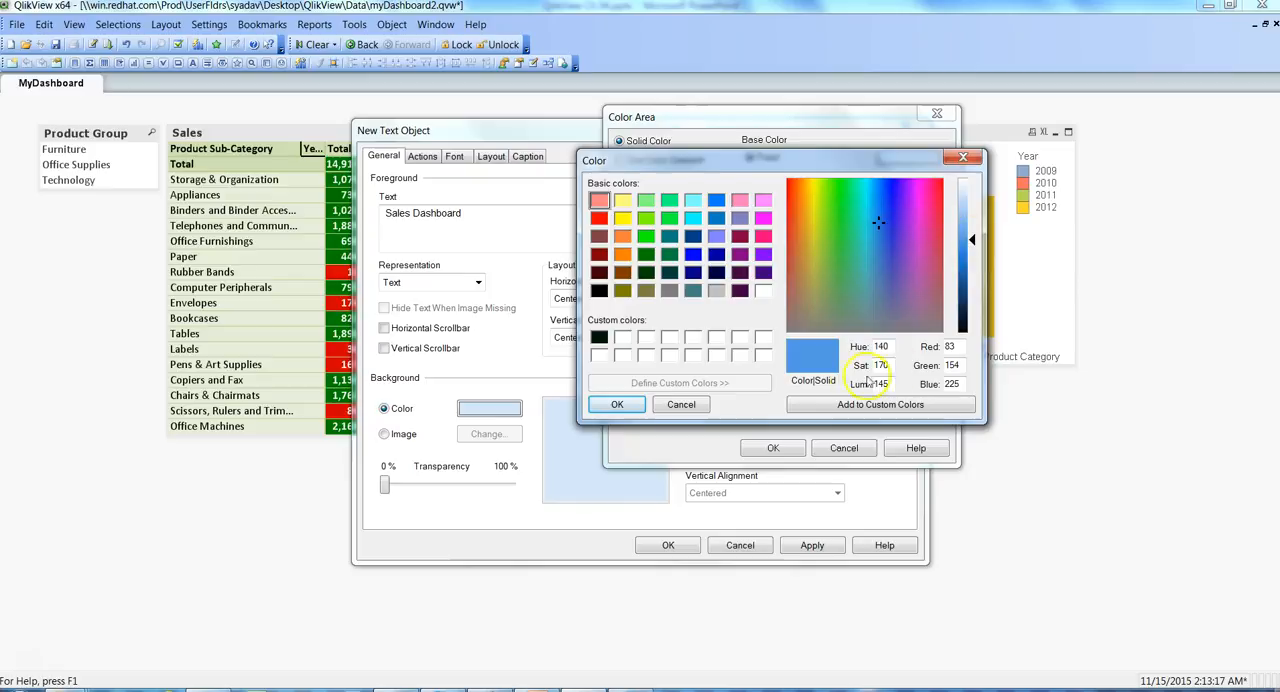
{"action": "left_click", "coordinate": [617, 404]}
{"action": "left_click", "coordinate": [772, 449]}
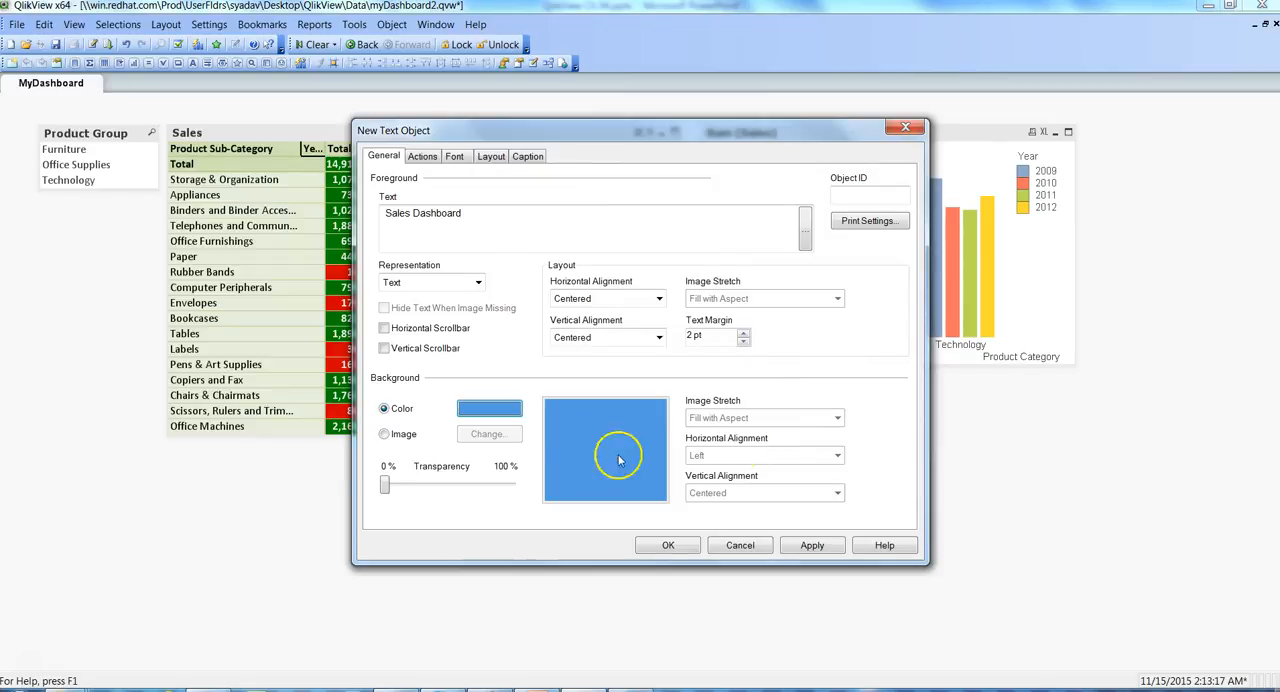
{"action": "left_click", "coordinate": [815, 548]}
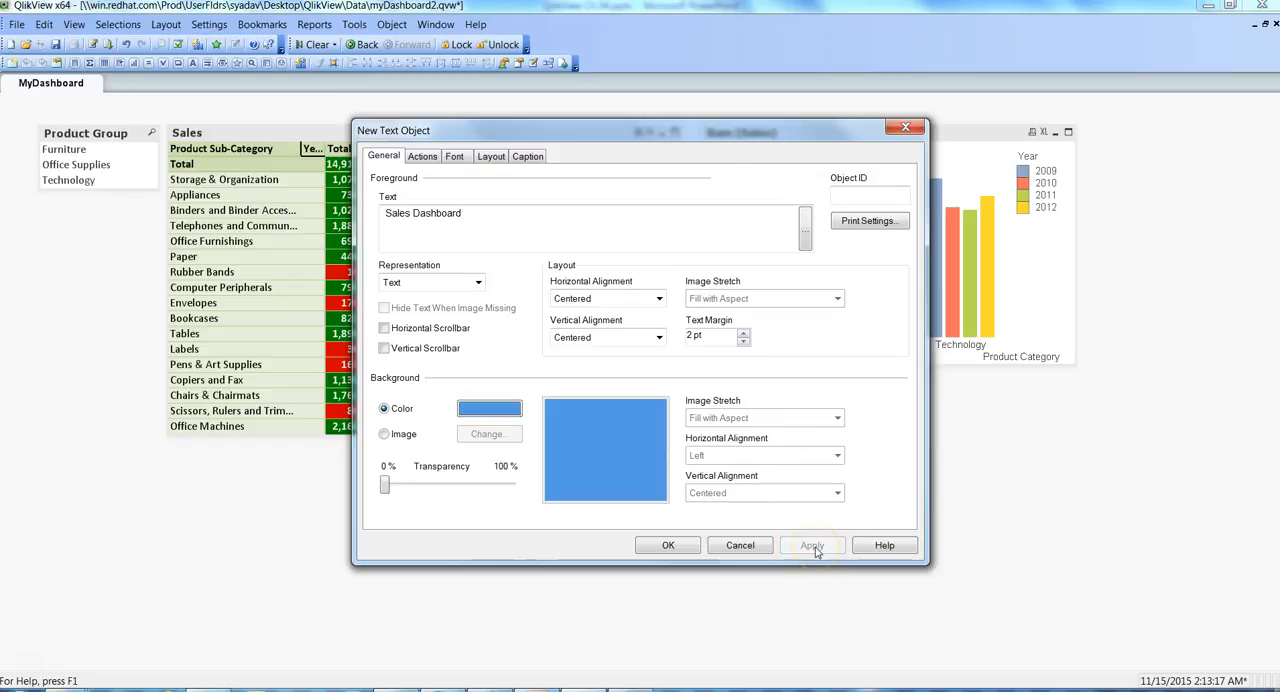
{"action": "left_click", "coordinate": [675, 545]}
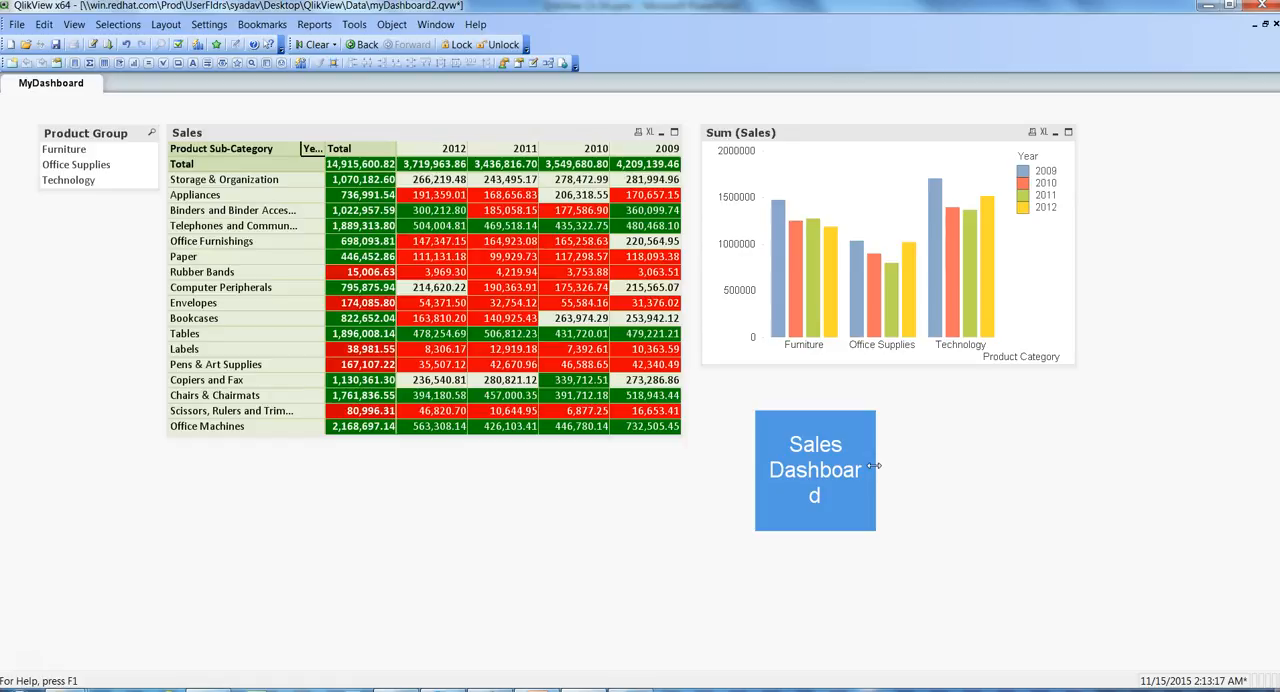
- Reshape the Sales Dashboard text object into a wide, thin banner and move it to the empty area well below the chart
{"action": "left_click", "coordinate": [874, 465]}
{"action": "left_click_drag", "start_coordinate": [874, 457], "coordinate": [1270, 479]}
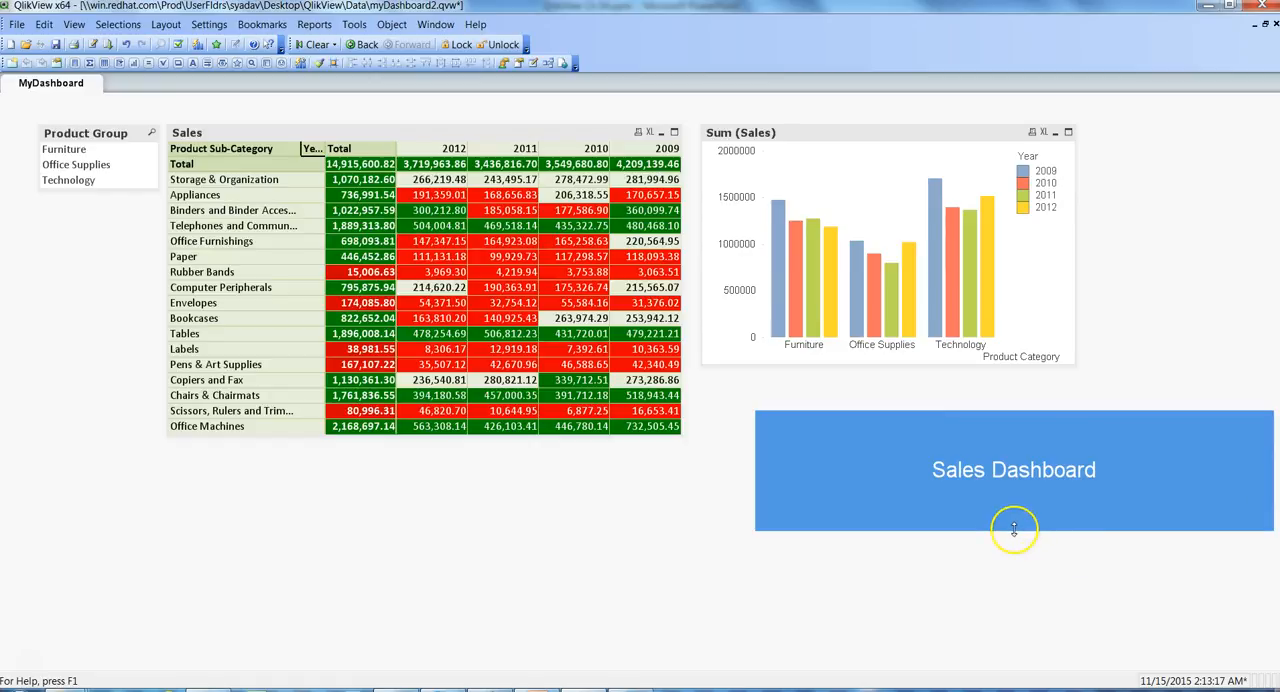
{"action": "left_click_drag", "start_coordinate": [1014, 530], "coordinate": [1014, 451]}
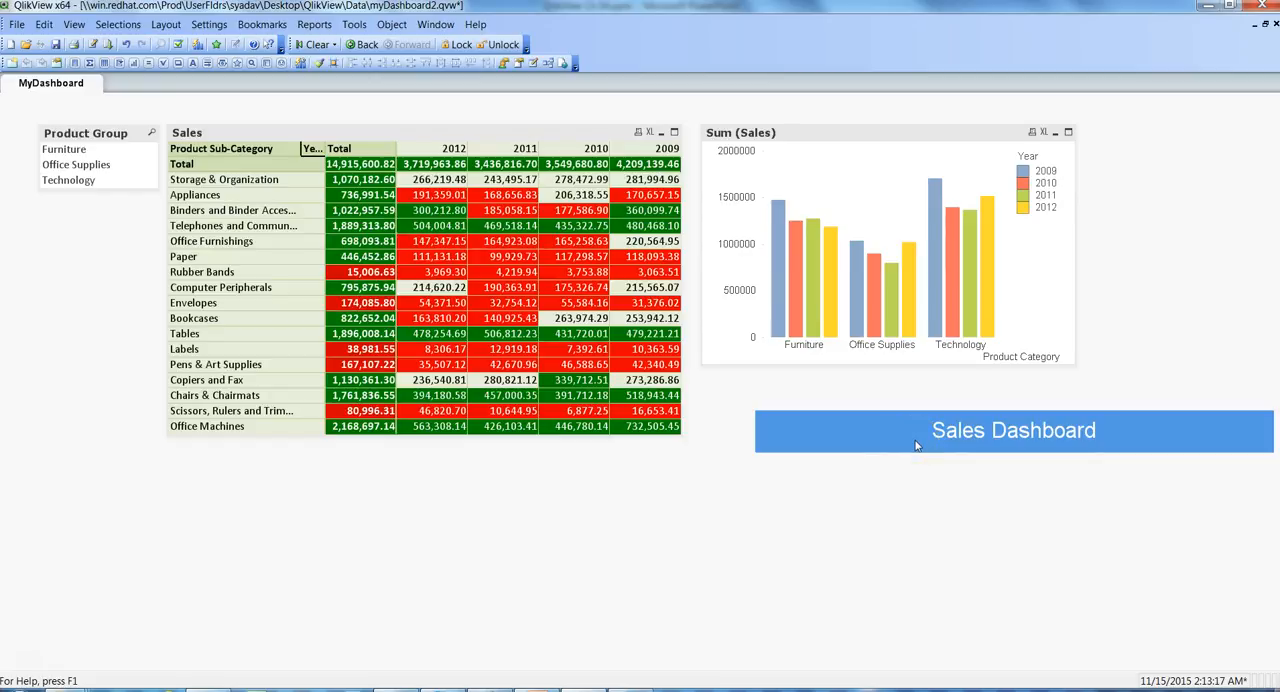
{"action": "left_click_drag", "start_coordinate": [916, 445], "coordinate": [889, 604]}
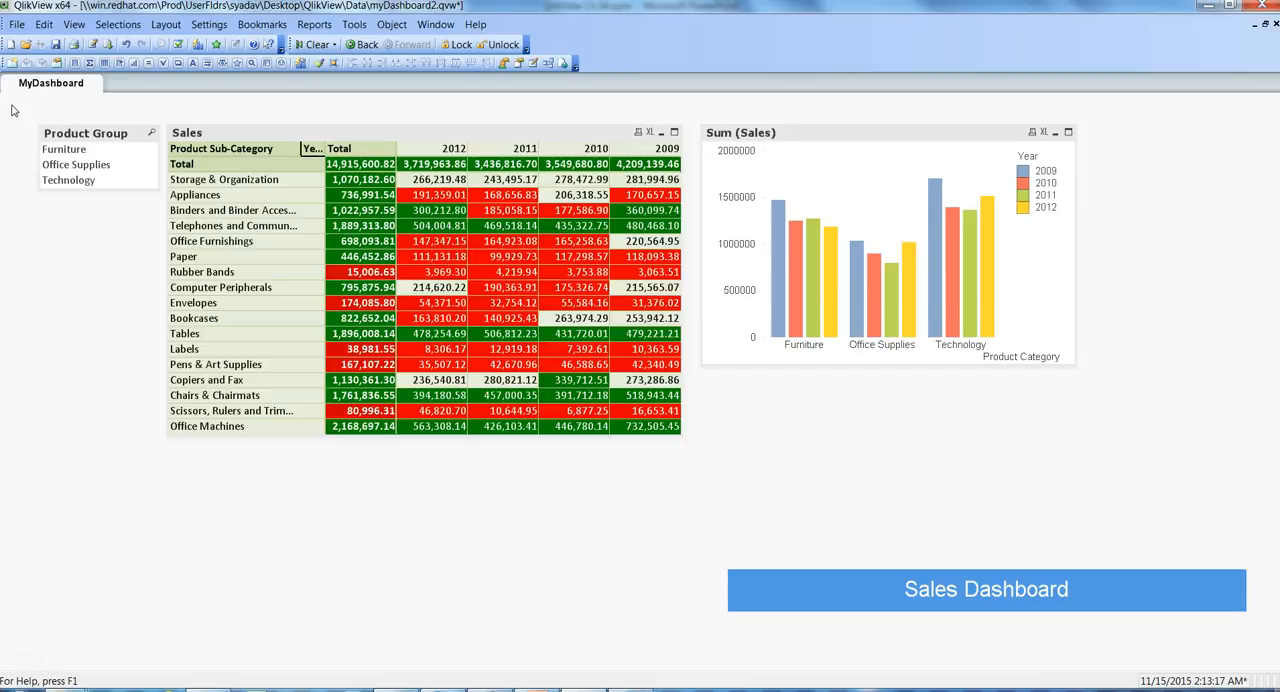
- Move the Product Group list box, Sales table and Sum (Sales) chart down together to free space above them
{"action": "left_click_drag", "start_coordinate": [12, 105], "coordinate": [1130, 469]}
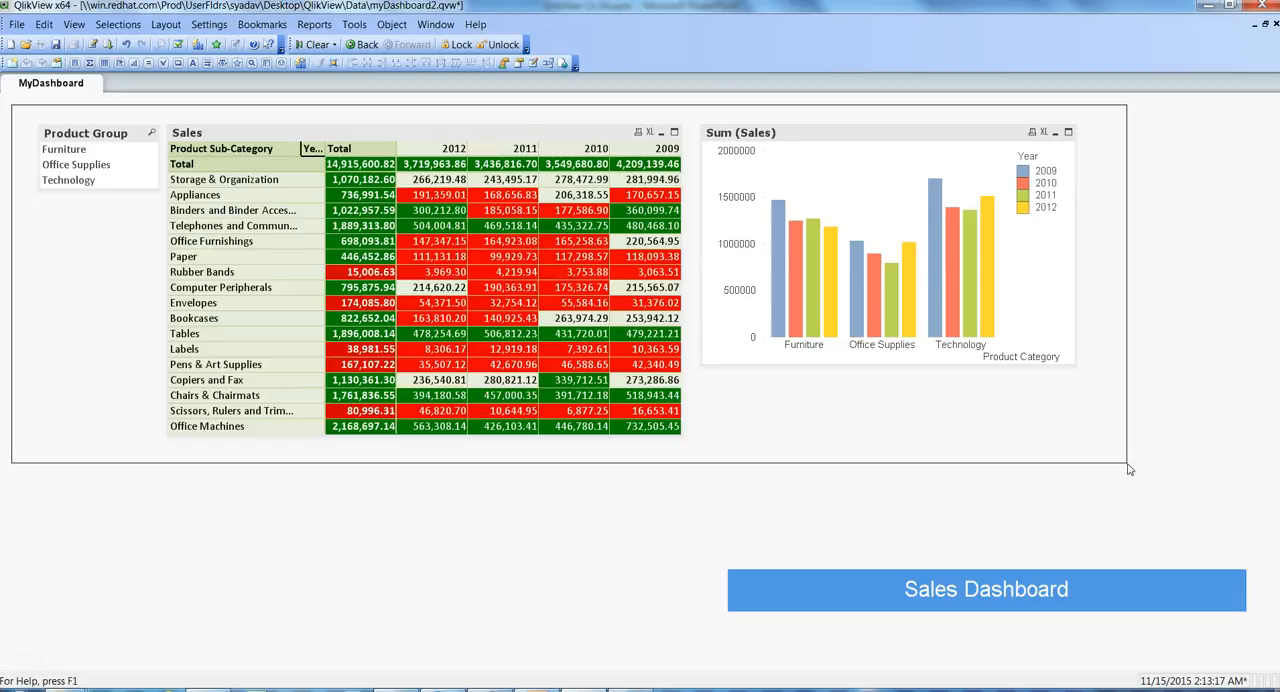
{"action": "left_click_drag", "start_coordinate": [1130, 469], "coordinate": [1130, 470]}
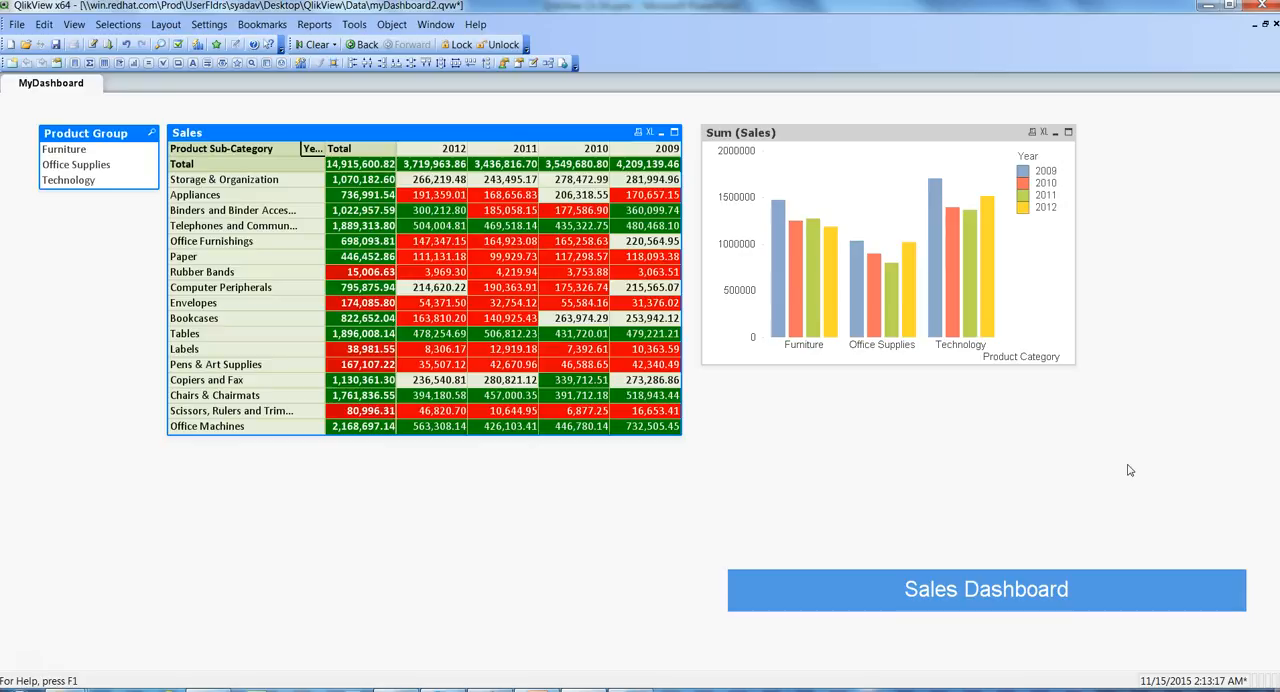
{"action": "key", "text": "Down"}
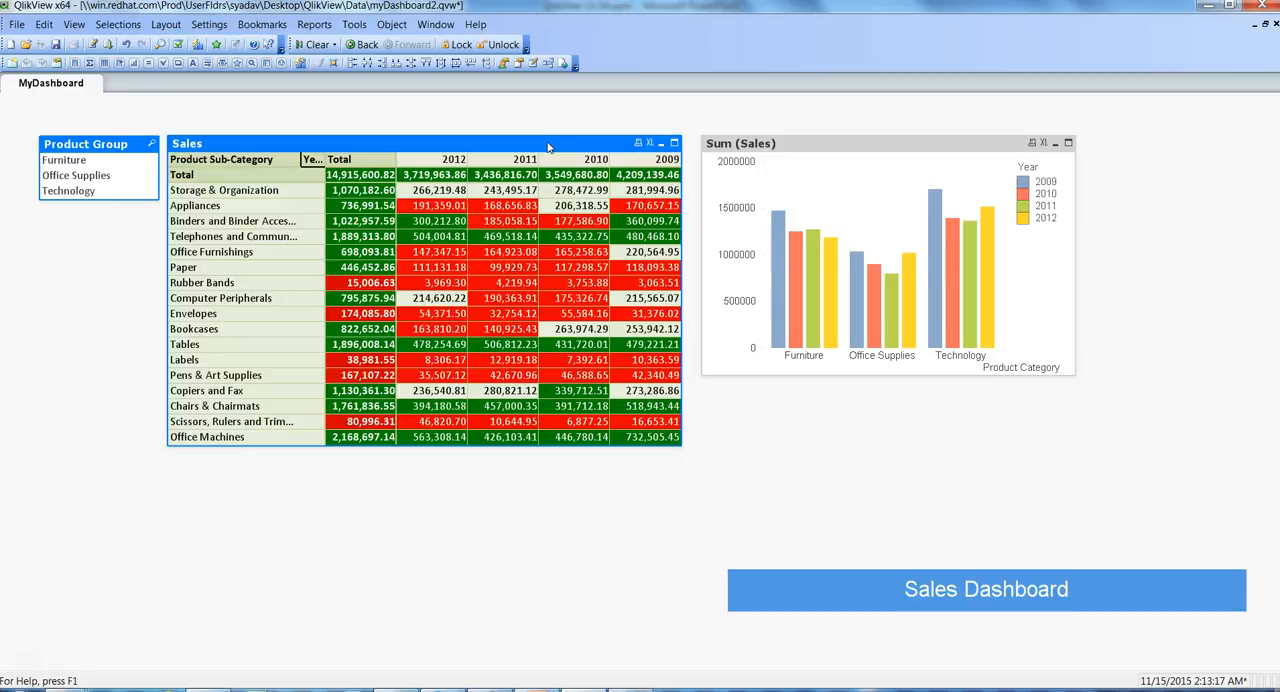
{"action": "left_click_drag", "start_coordinate": [547, 143], "coordinate": [554, 218]}
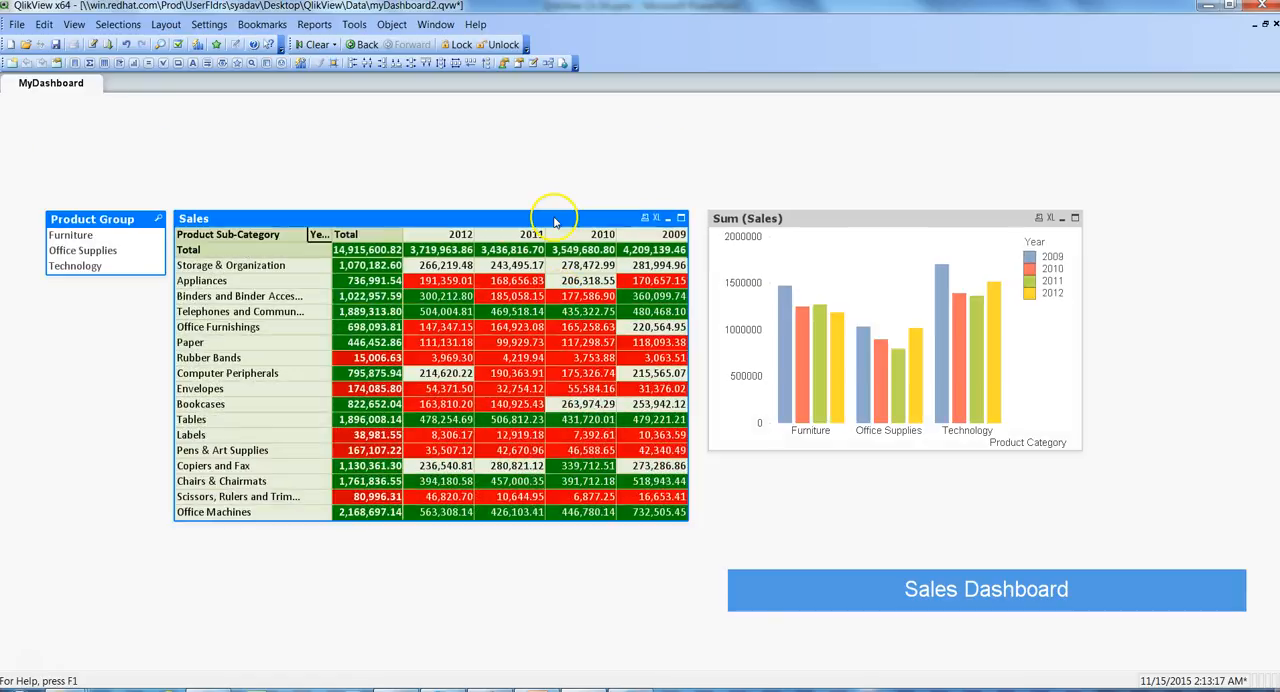
- Place the Sales Dashboard banner at the top of the sheet and widen it to span the Sales table and the chart
{"action": "left_click", "coordinate": [810, 588]}
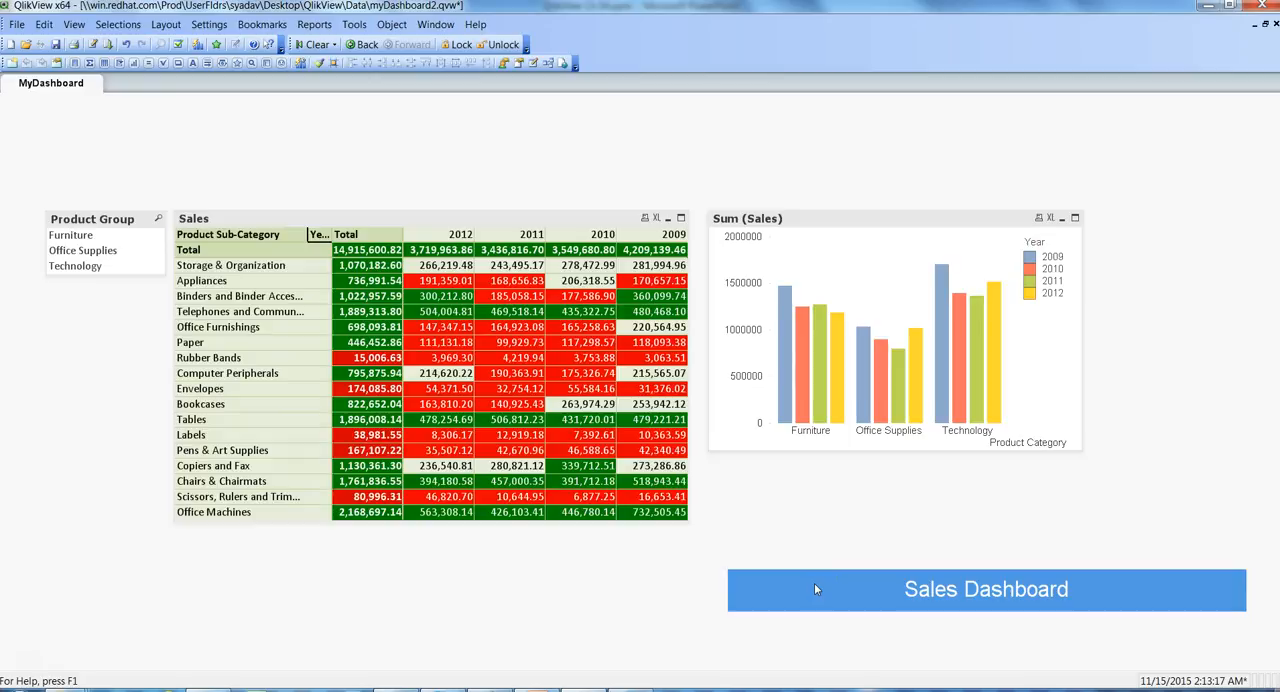
{"action": "left_click_drag", "start_coordinate": [814, 583], "coordinate": [263, 109]}
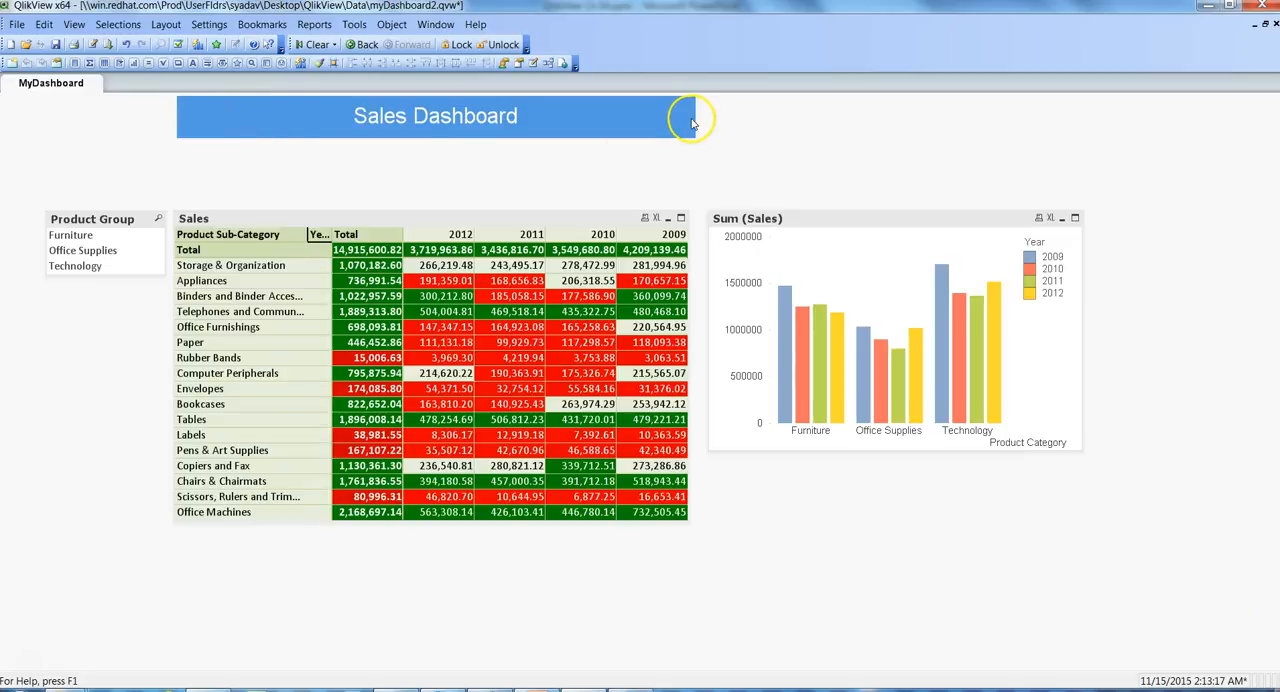
{"action": "left_click_drag", "start_coordinate": [693, 118], "coordinate": [1076, 180]}
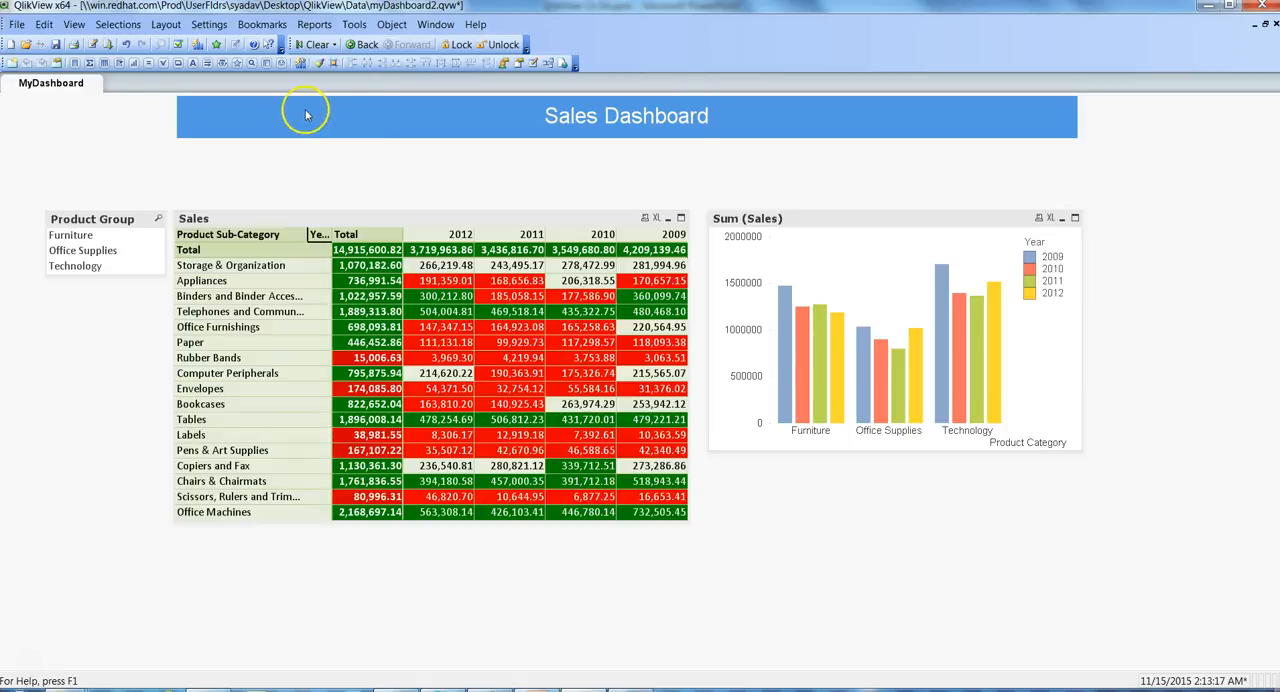
- Move the list box, Sales table and chart up together so they sit directly beneath the banner
{"action": "left_click_drag", "start_coordinate": [26, 199], "coordinate": [1136, 573]}
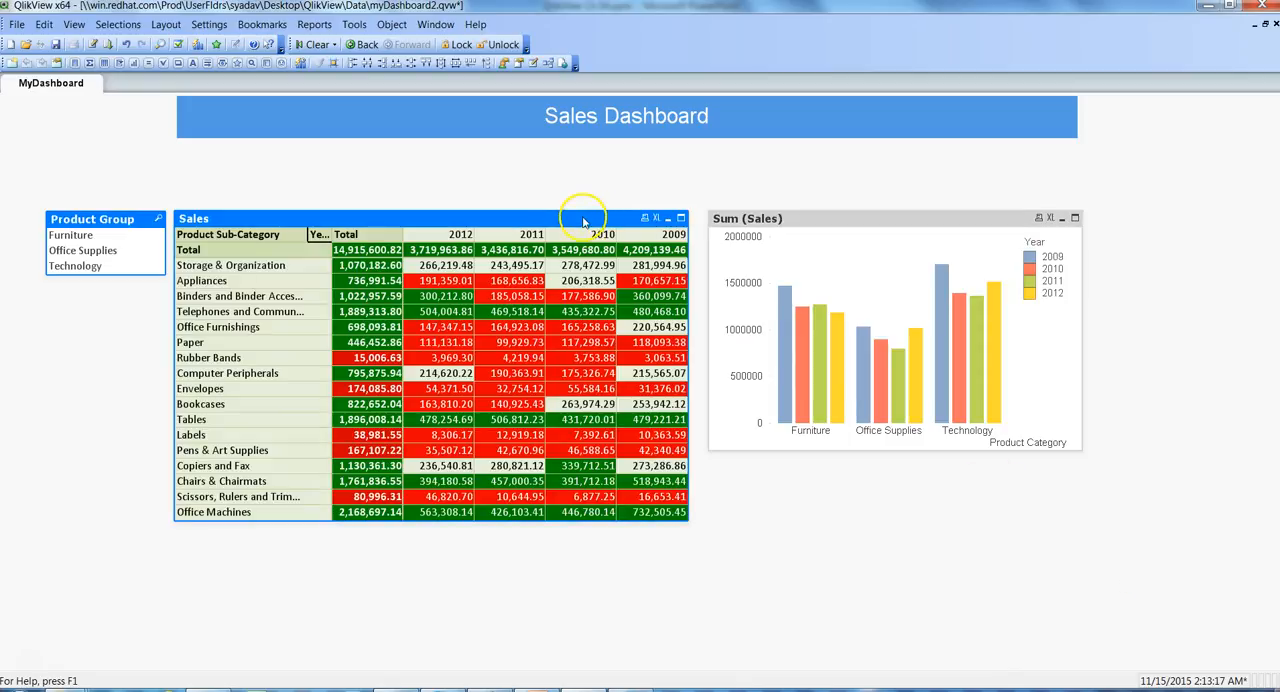
{"action": "left_click_drag", "start_coordinate": [584, 221], "coordinate": [587, 150]}
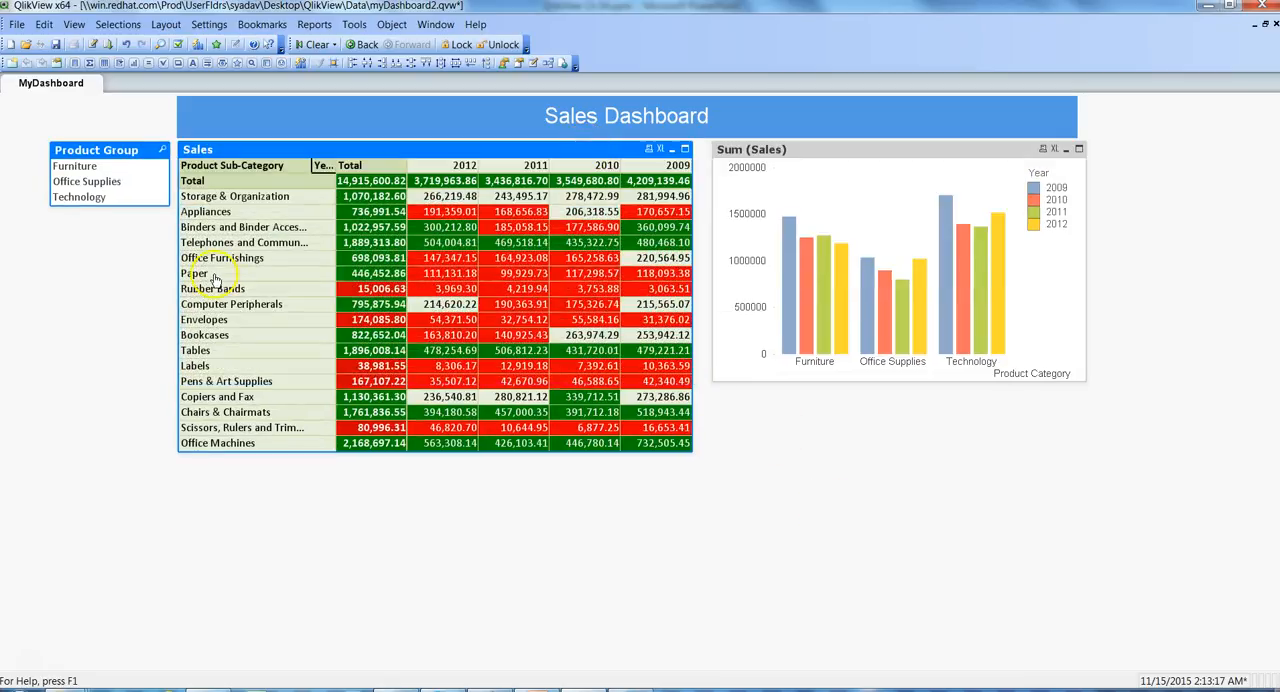
{"action": "left_click", "coordinate": [16, 103]}
{"action": "left_click_drag", "start_coordinate": [16, 103], "coordinate": [1265, 598]}
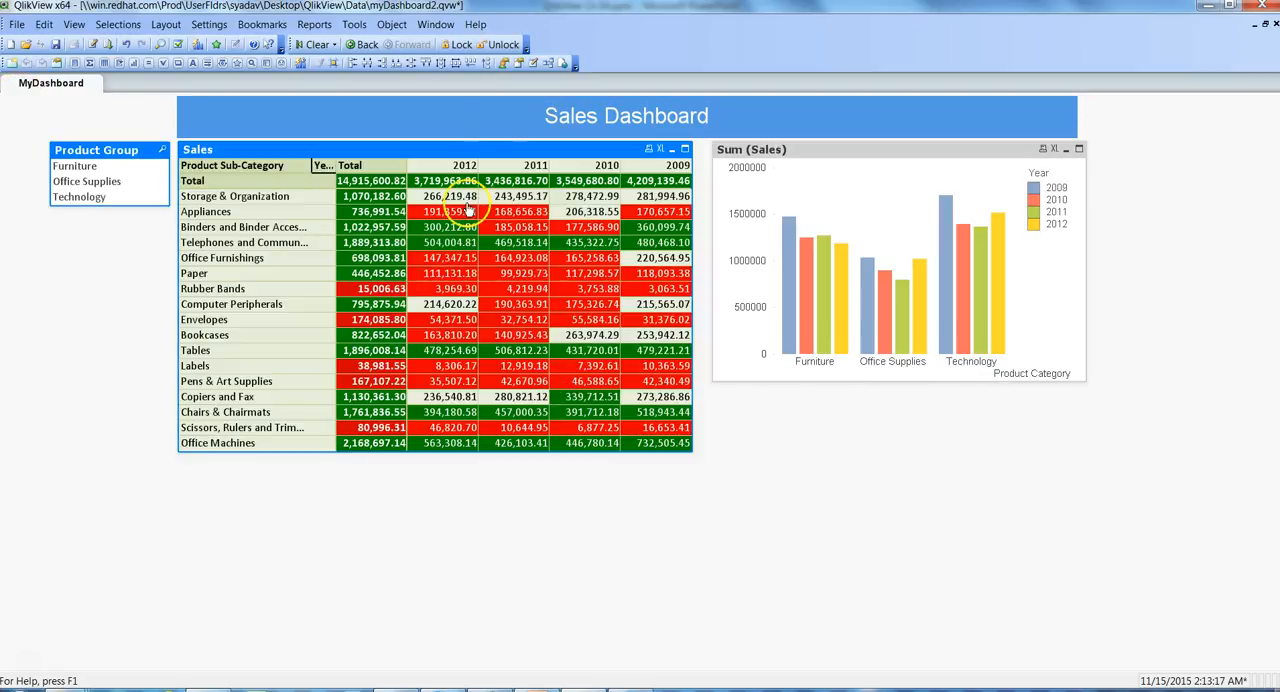
- Shift the banner and the three objects left, lining up the banner's left edge with the Sales table
{"action": "left_click_drag", "start_coordinate": [458, 128], "coordinate": [409, 125]}
{"action": "left_click_drag", "start_coordinate": [37, 138], "coordinate": [1143, 537]}
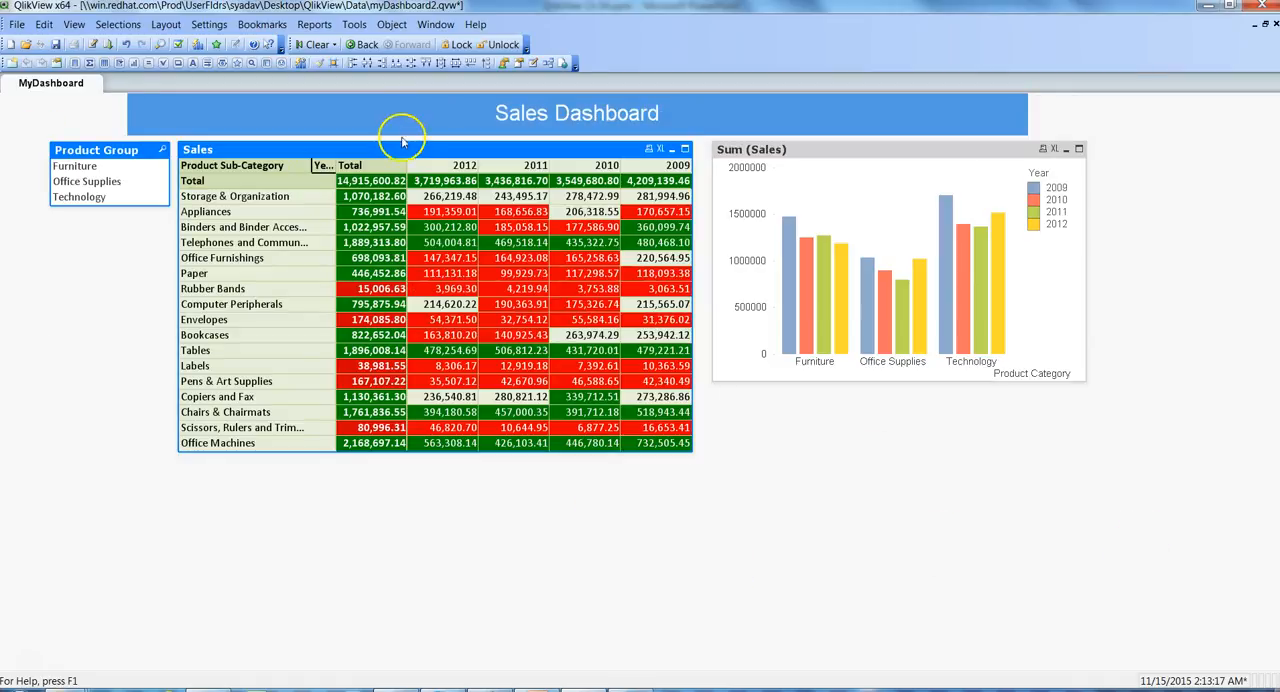
{"action": "left_click_drag", "start_coordinate": [395, 155], "coordinate": [352, 155]}
{"action": "left_click", "coordinate": [236, 110]}
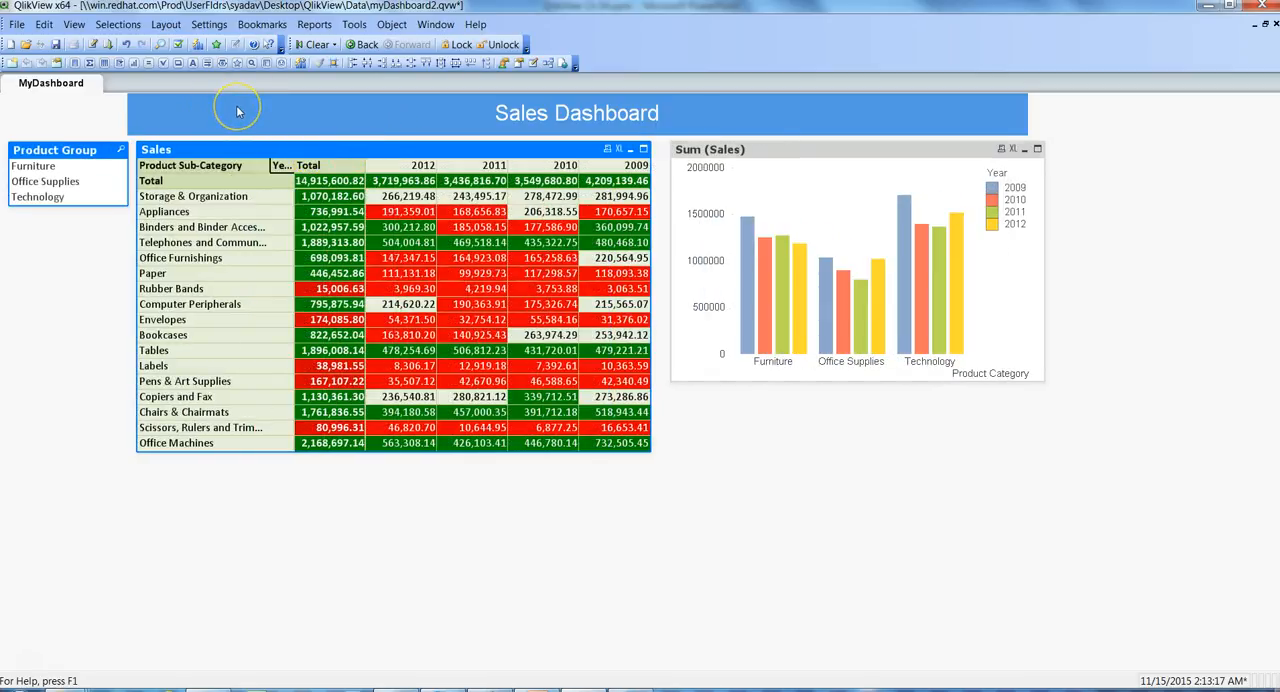
{"action": "mouse_move", "coordinate": [236, 105]}
{"action": "left_mouse_down"}
{"action": "mouse_move", "coordinate": [253, 105]}
{"action": "mouse_move", "coordinate": [240, 106]}
{"action": "left_mouse_up"}
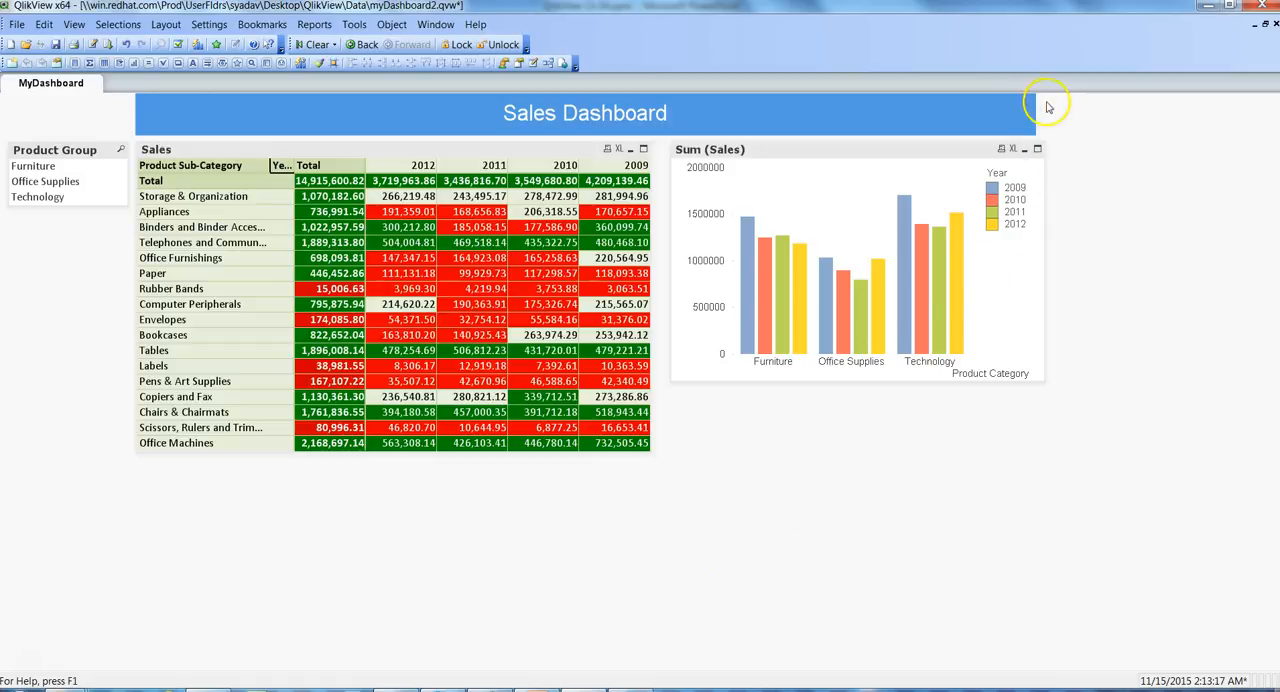
- Widen the Sales Dashboard banner so its right edge lines up with the right edge of the Sum (Sales) chart
{"action": "left_click_drag", "start_coordinate": [1034, 112], "coordinate": [1043, 113]}
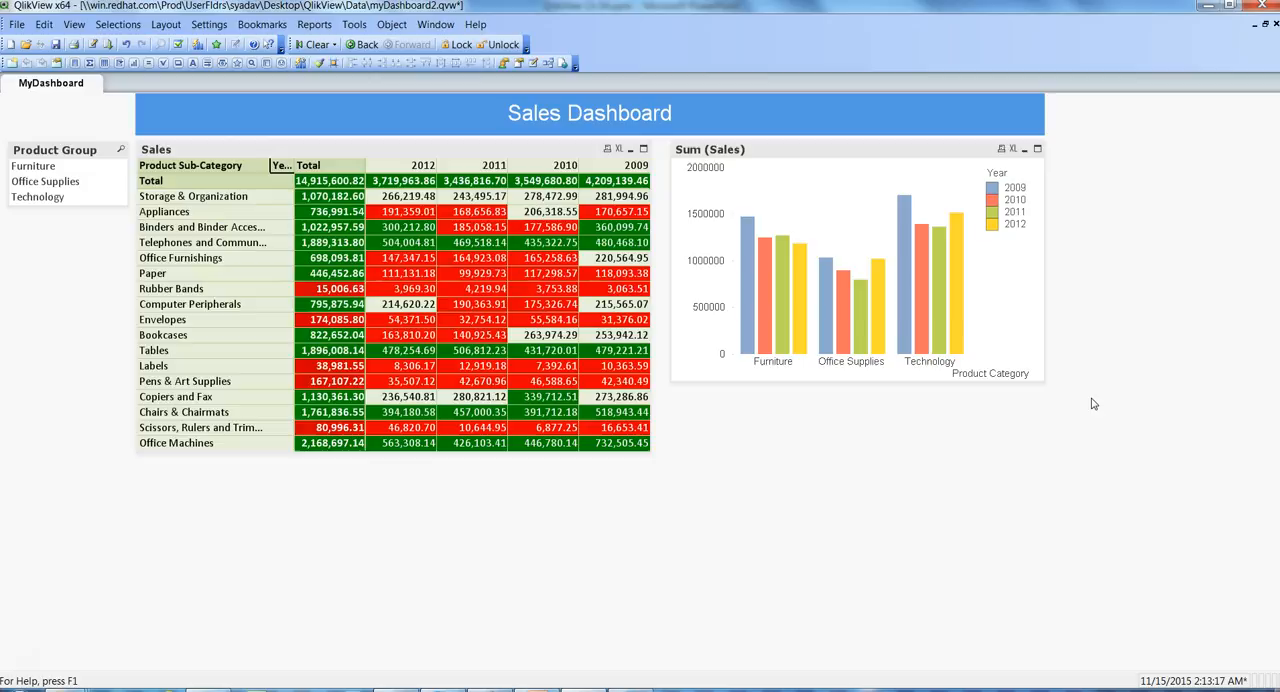
- Add a Current Selections box with its default title and settings, and place it directly beneath the Sum (Sales) chart
{"action": "right_click", "coordinate": [797, 455]}
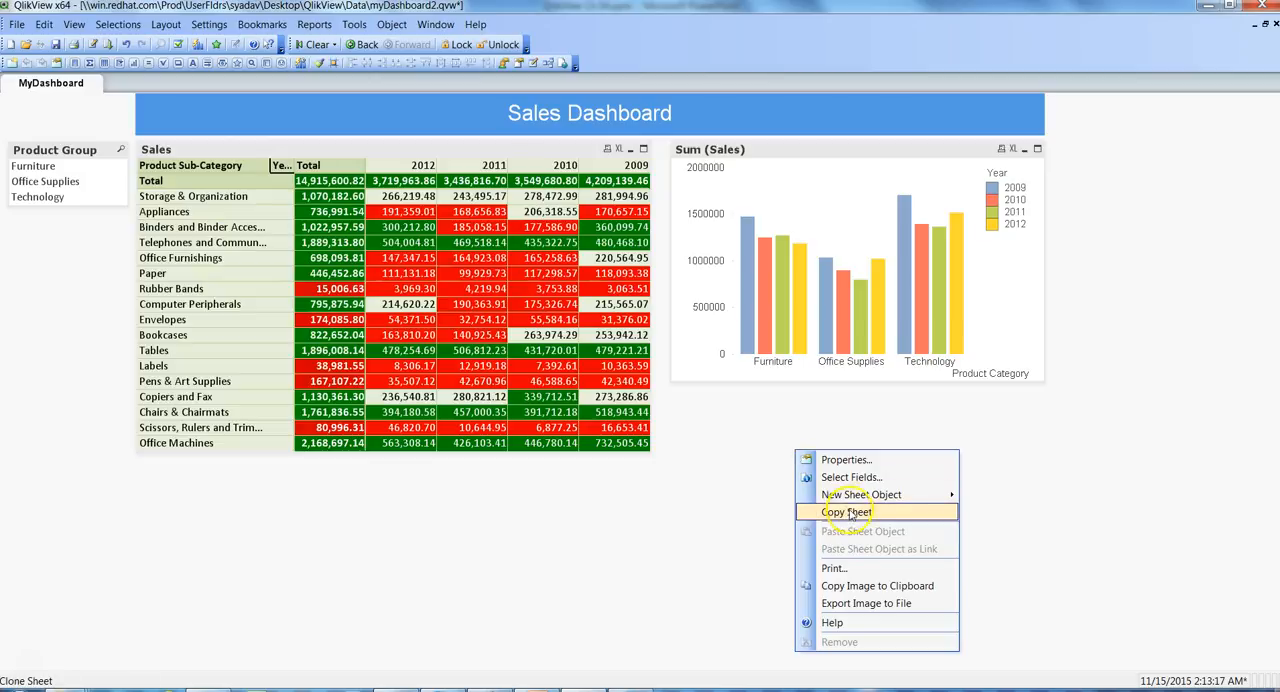
{"action": "mouse_move", "coordinate": [910, 494]}
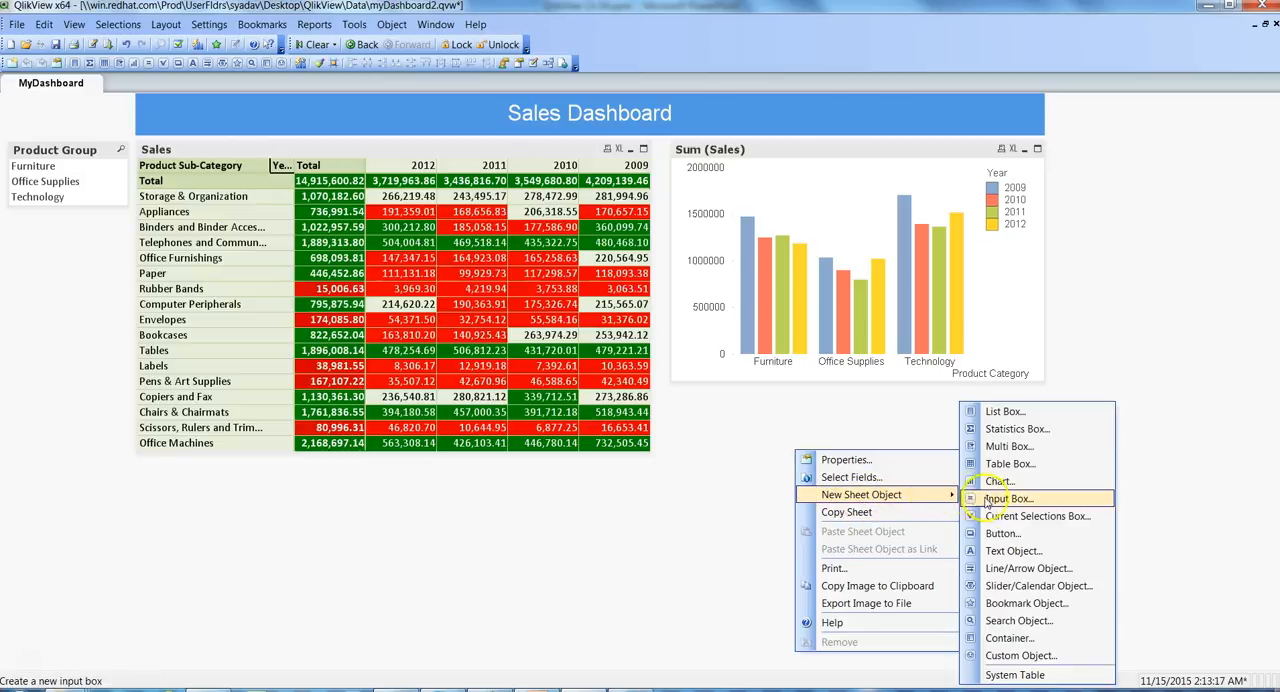
{"action": "left_click", "coordinate": [1035, 517]}
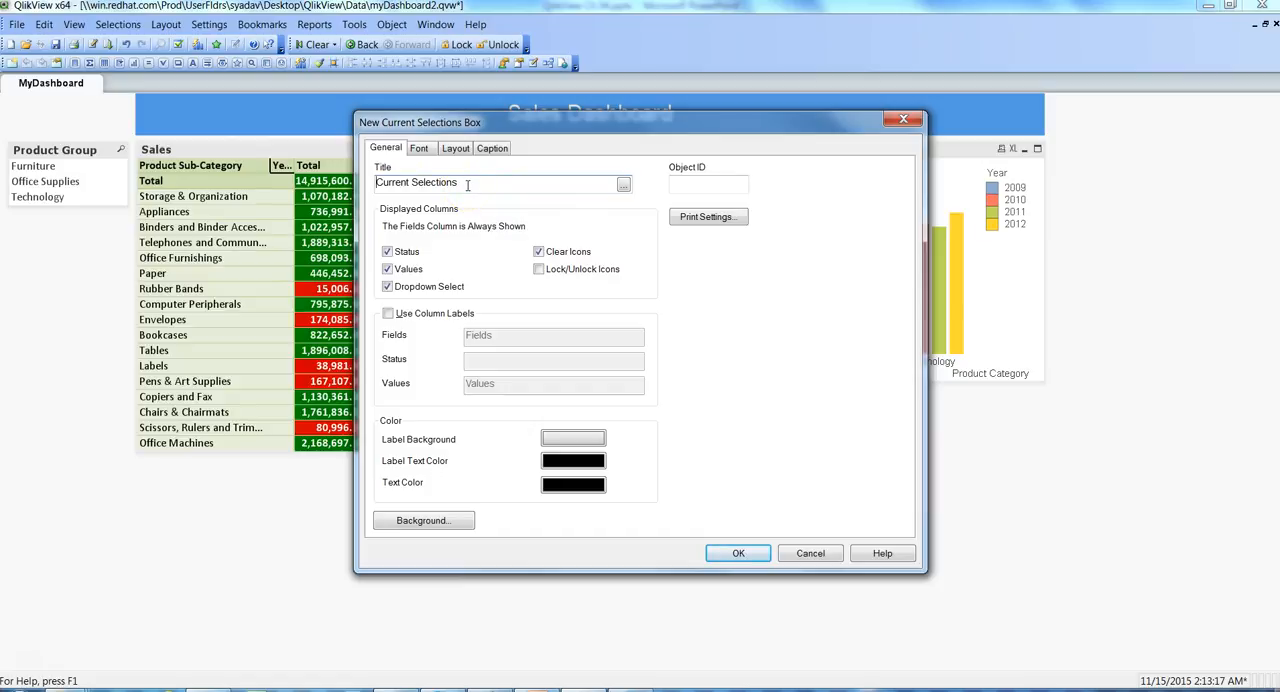
{"action": "left_click", "coordinate": [740, 554]}
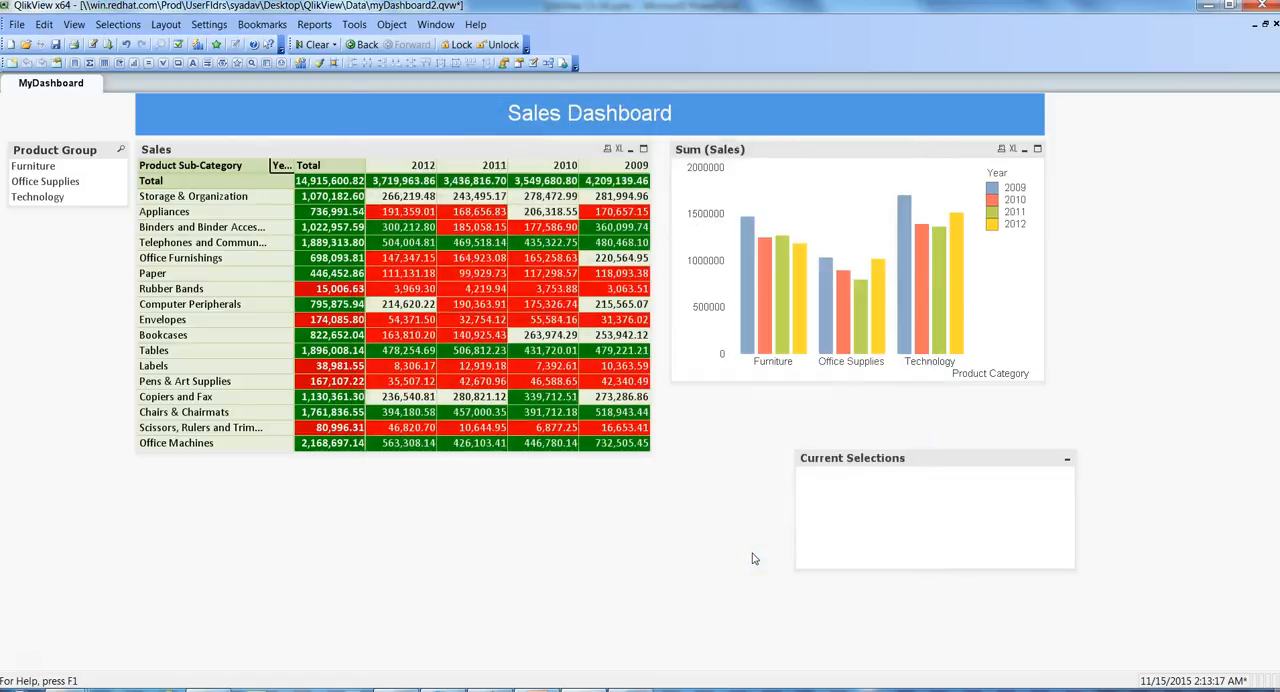
{"action": "left_click_drag", "start_coordinate": [913, 457], "coordinate": [793, 406]}
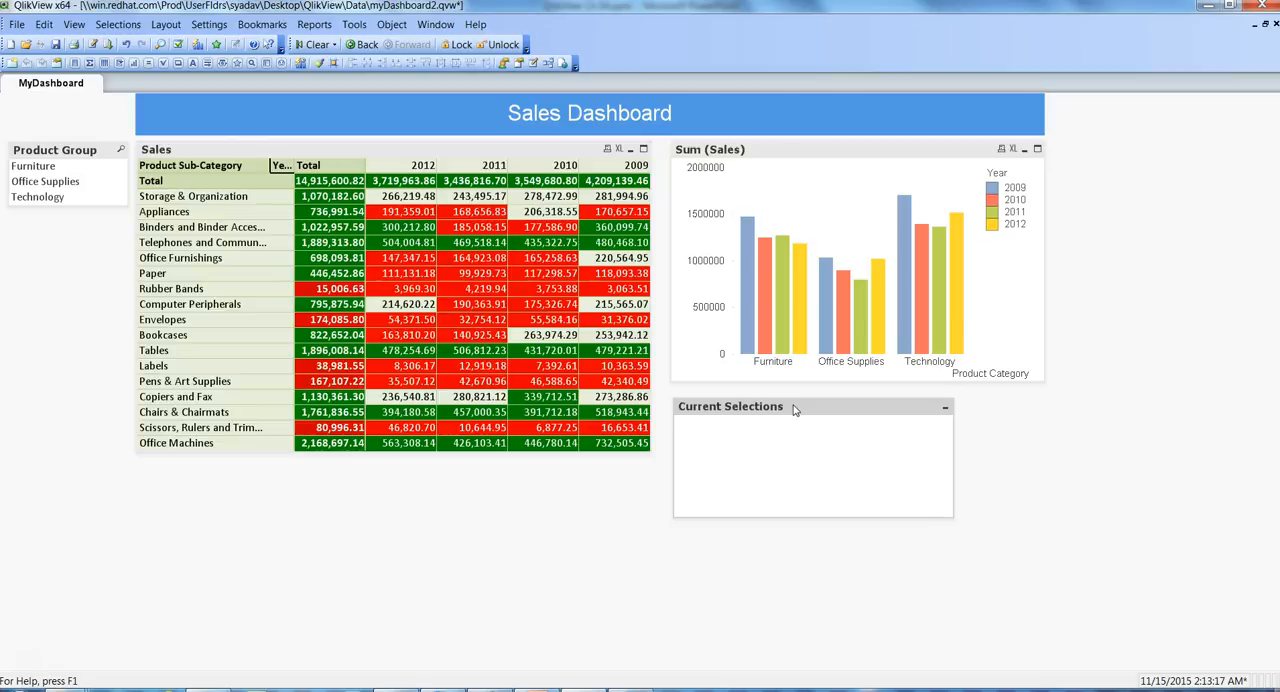
- Filter the dashboard by the Furniture product group, and clear that selection from within the Current Selections box
{"action": "left_click", "coordinate": [40, 166]}
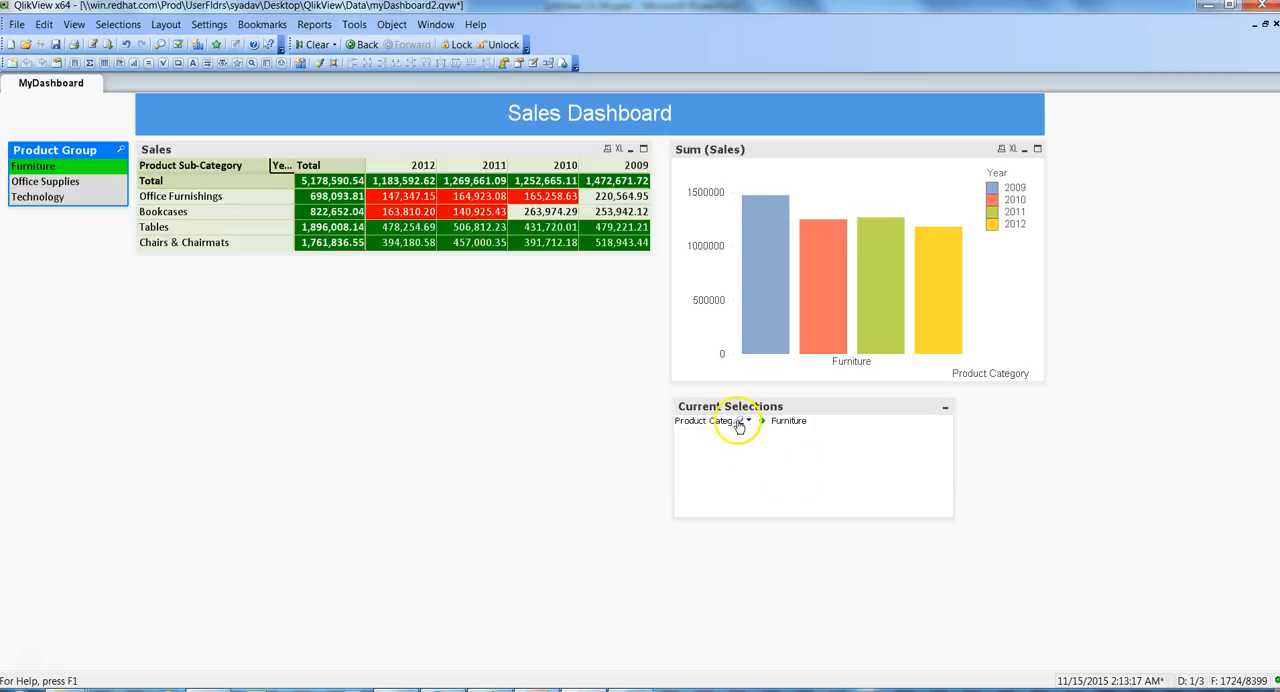
{"action": "left_click", "coordinate": [740, 422]}
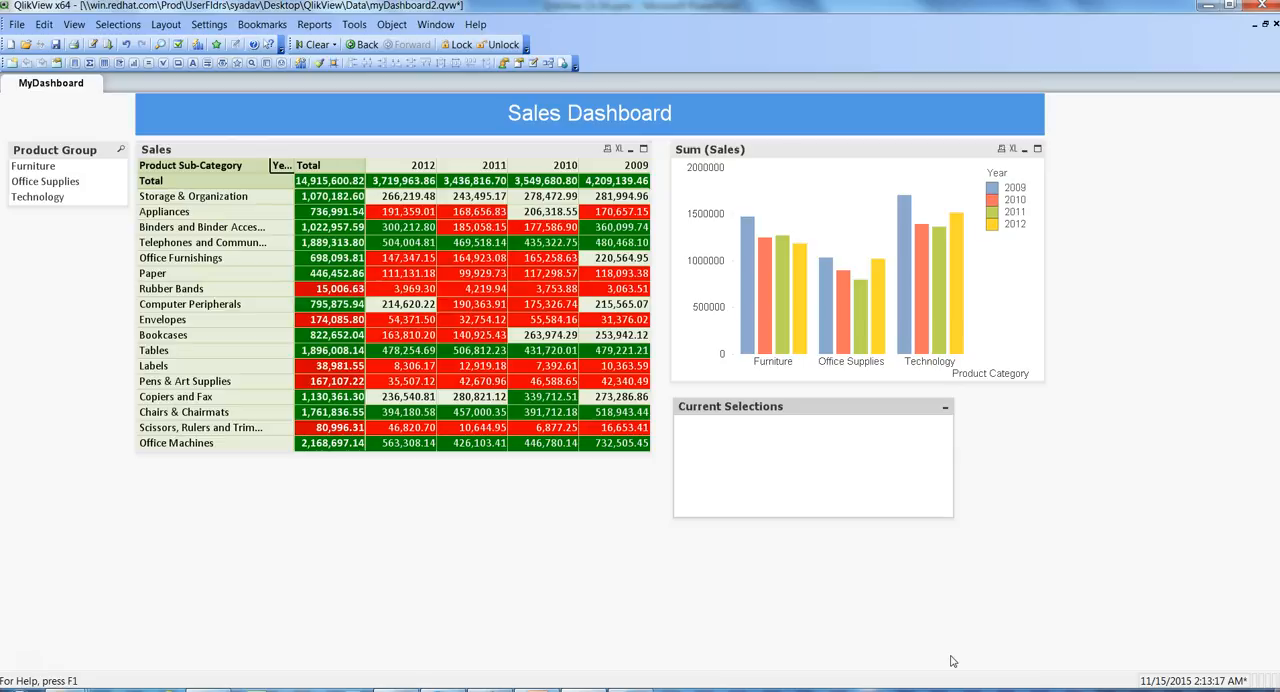
{"action": "left_click", "coordinate": [180, 151]}
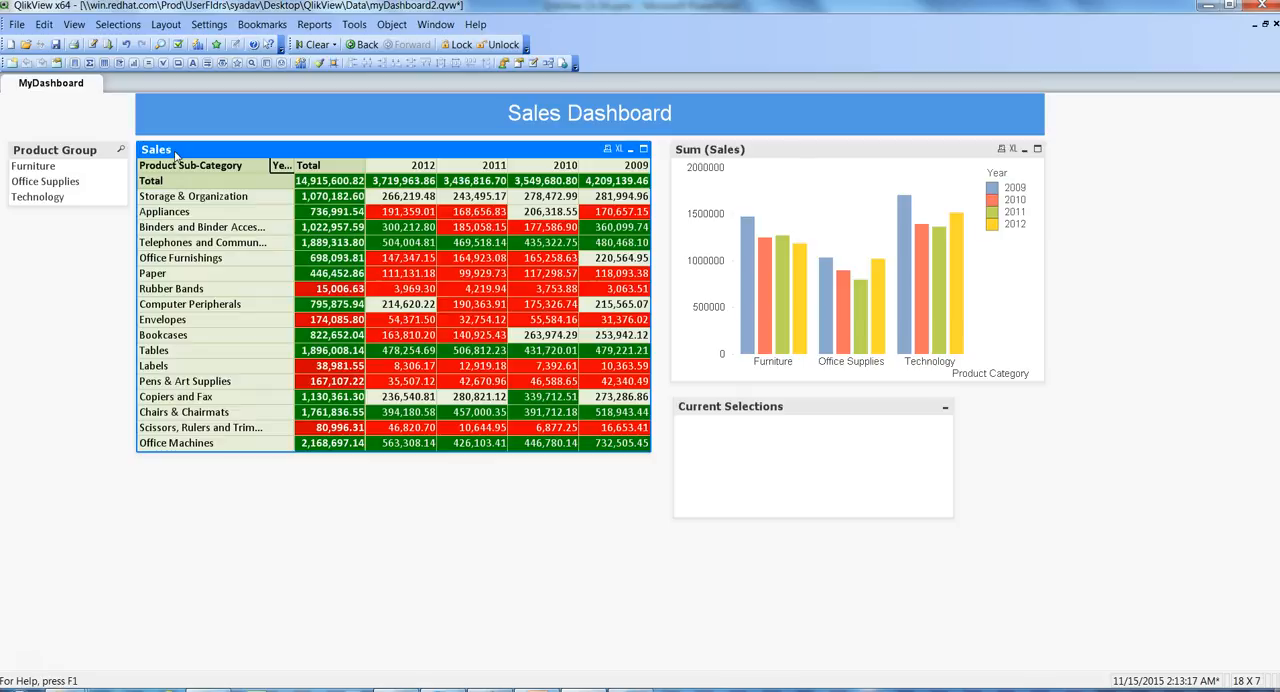
- Filter by Furniture, Office Supplies and Technology in turn to check the Current Selections box, and clear the last selection
{"action": "left_click", "coordinate": [45, 171]}
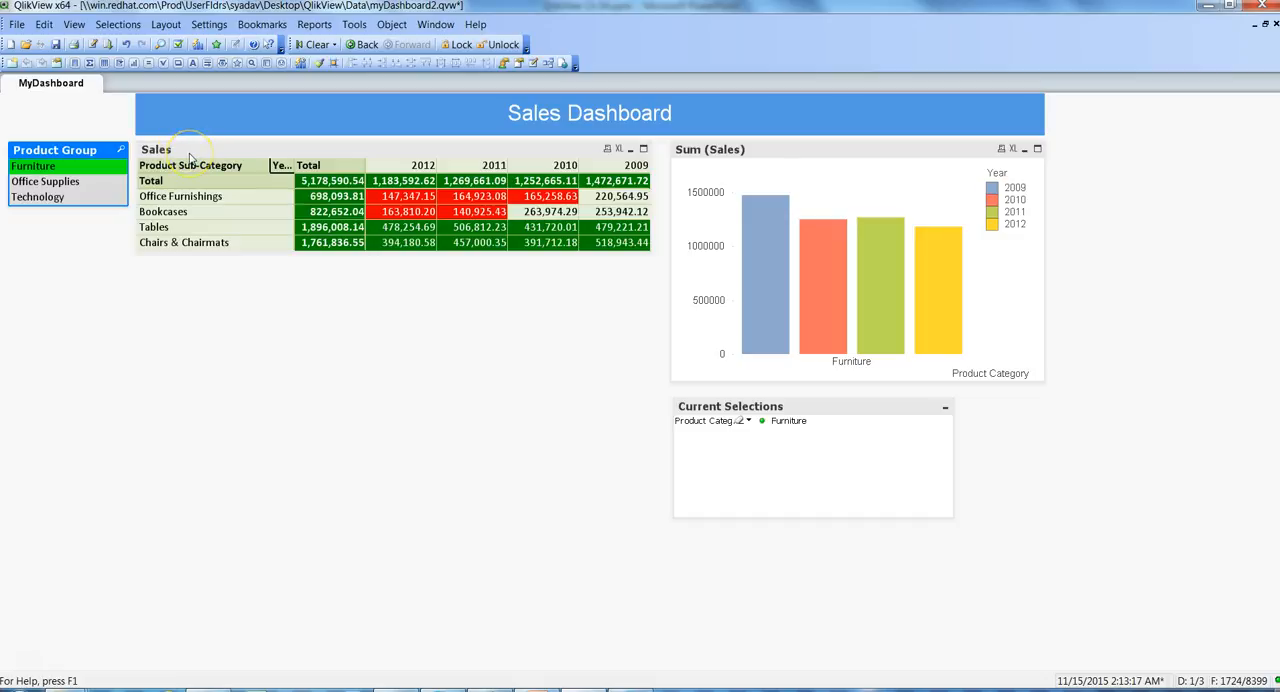
{"action": "left_click", "coordinate": [56, 185]}
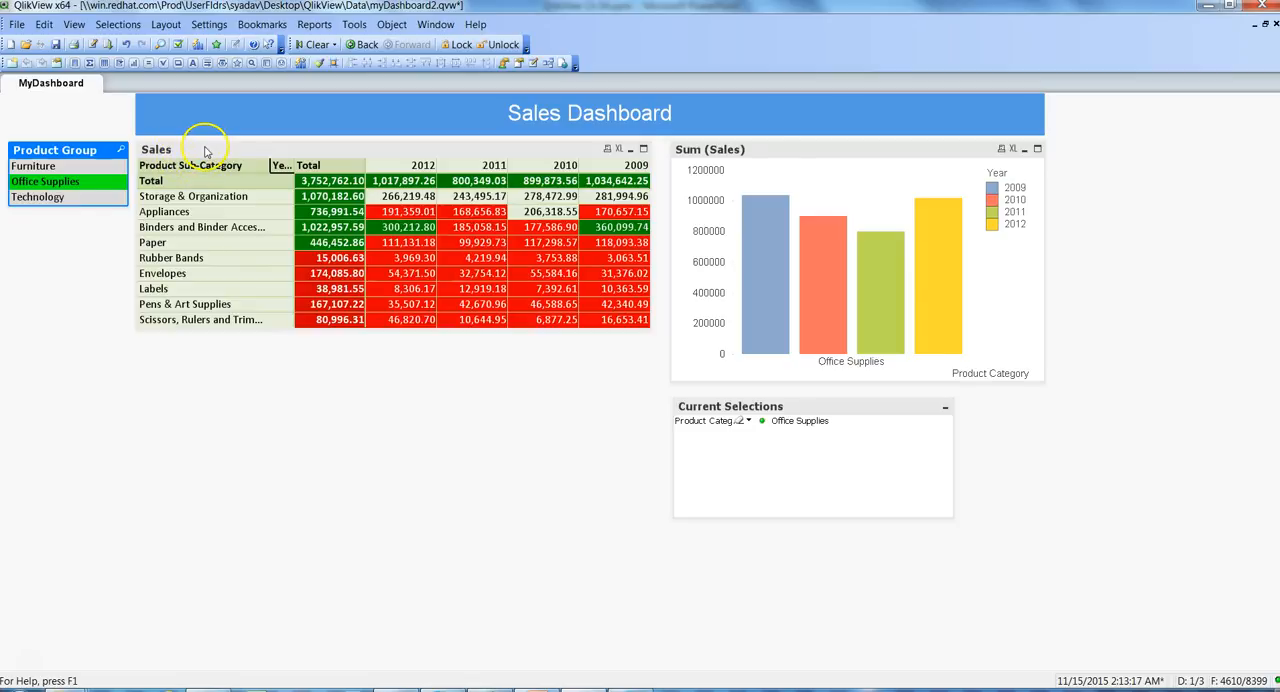
{"action": "left_click", "coordinate": [33, 198]}
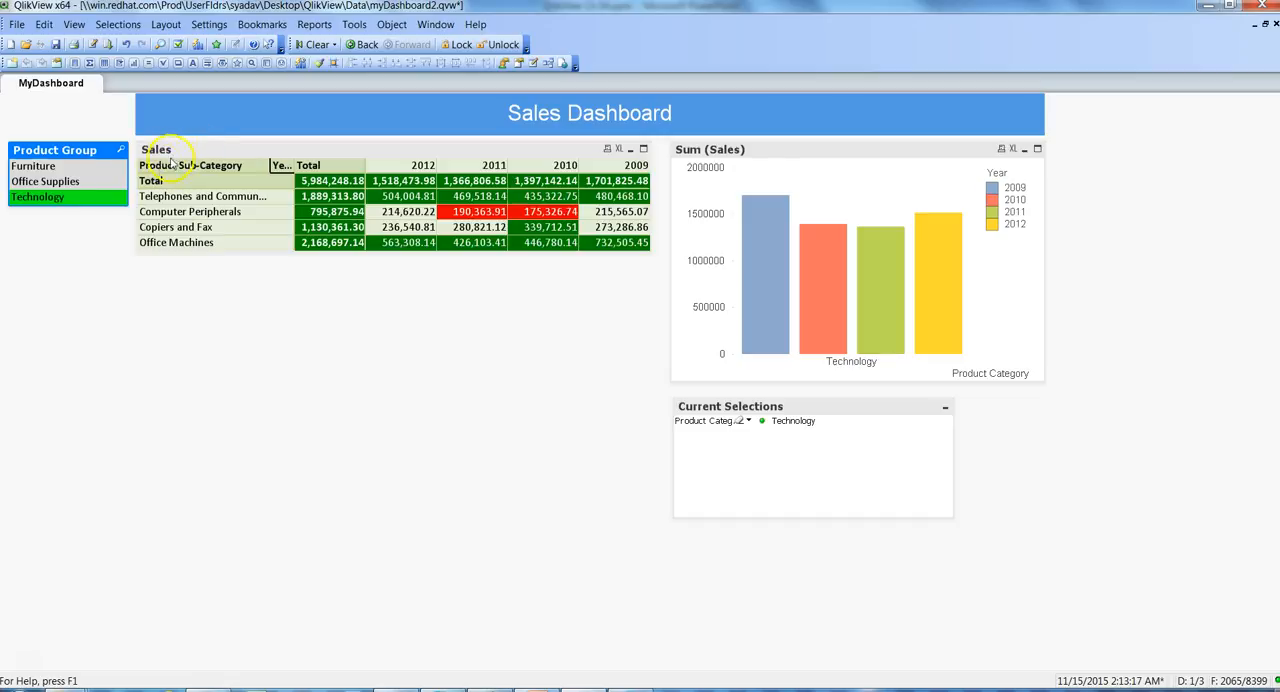
{"action": "left_click", "coordinate": [66, 200]}
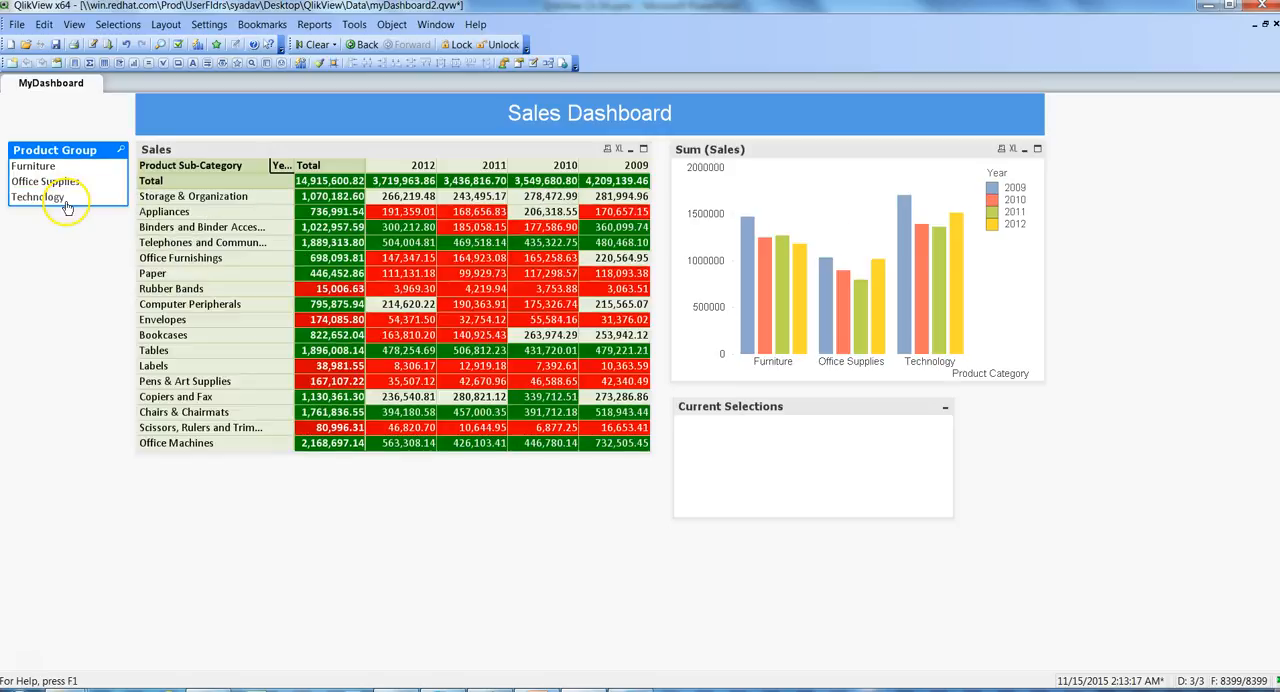
- In the Sales table's general properties, start a window title expression with ='Sales (' &
{"action": "left_click", "coordinate": [234, 150]}
{"action": "right_click", "coordinate": [235, 149]}
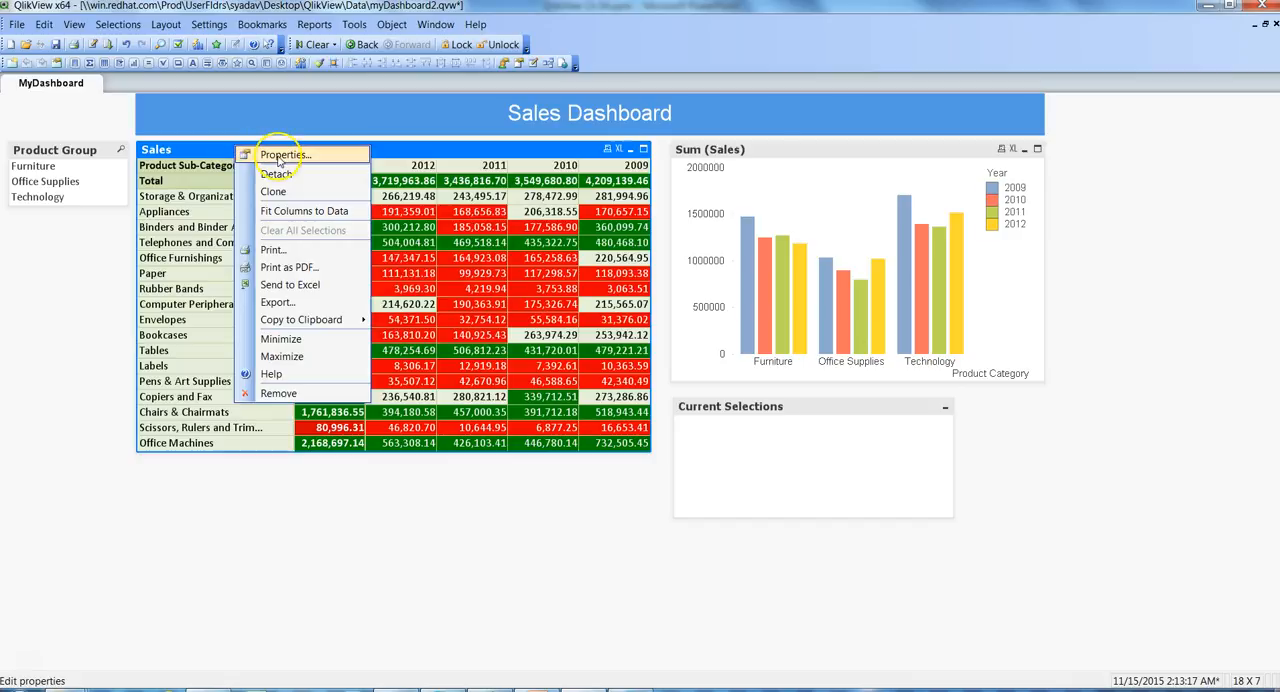
{"action": "left_click", "coordinate": [279, 158]}
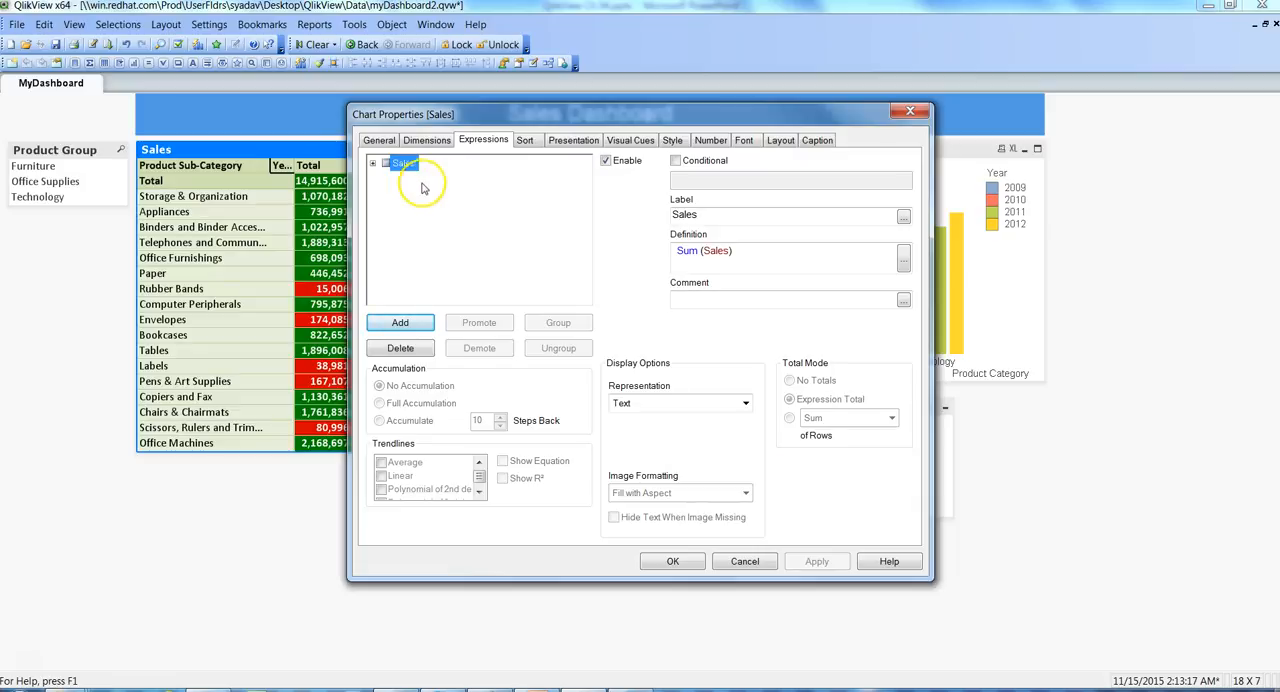
{"action": "left_click", "coordinate": [385, 145]}
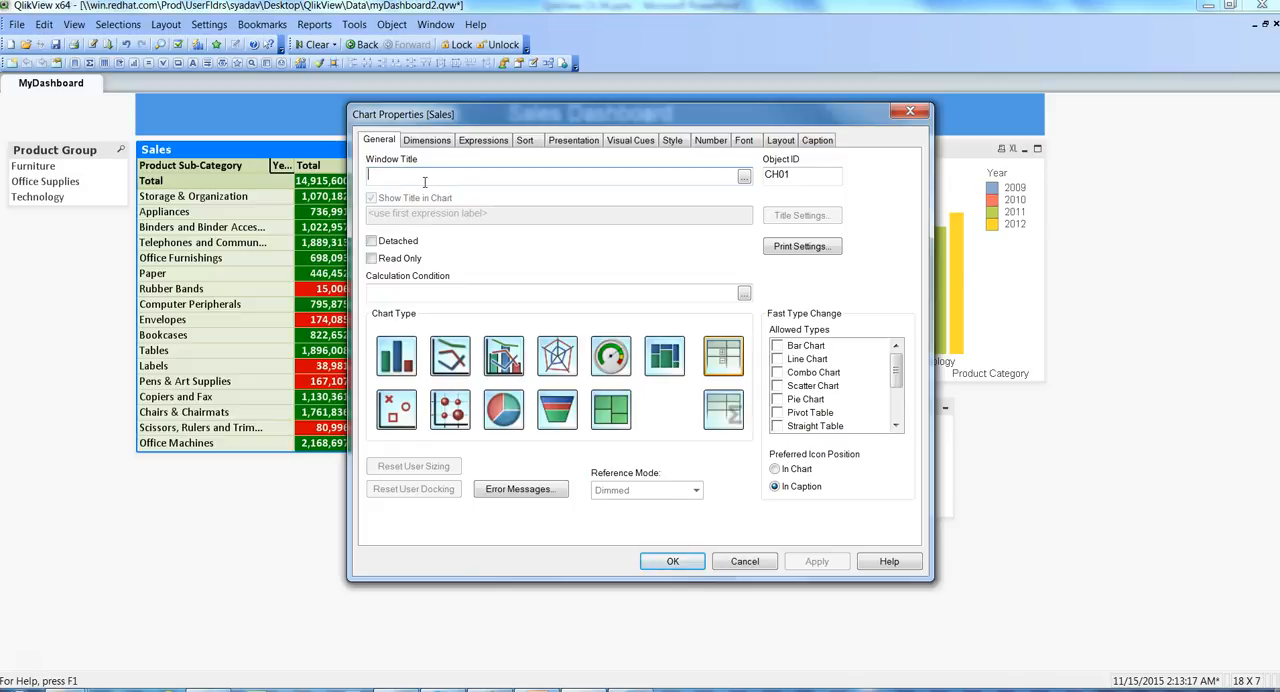
{"action": "left_click_drag", "start_coordinate": [563, 114], "coordinate": [737, 125]}
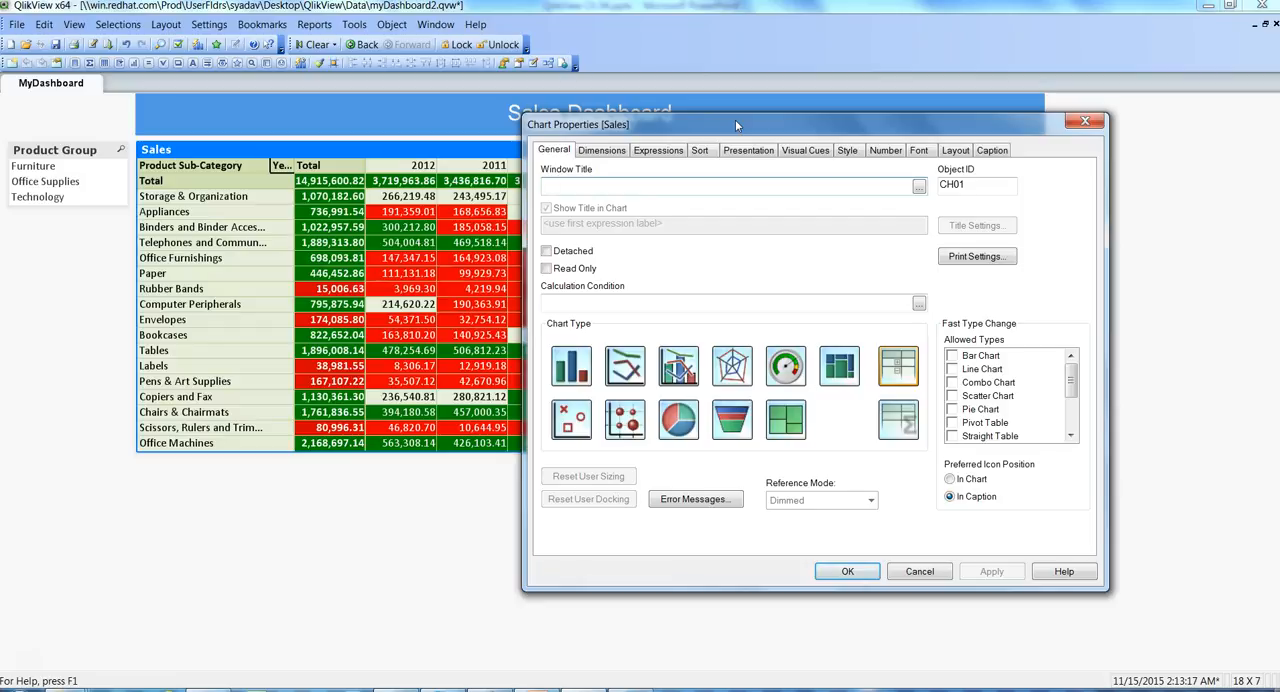
{"action": "type", "text": "="}
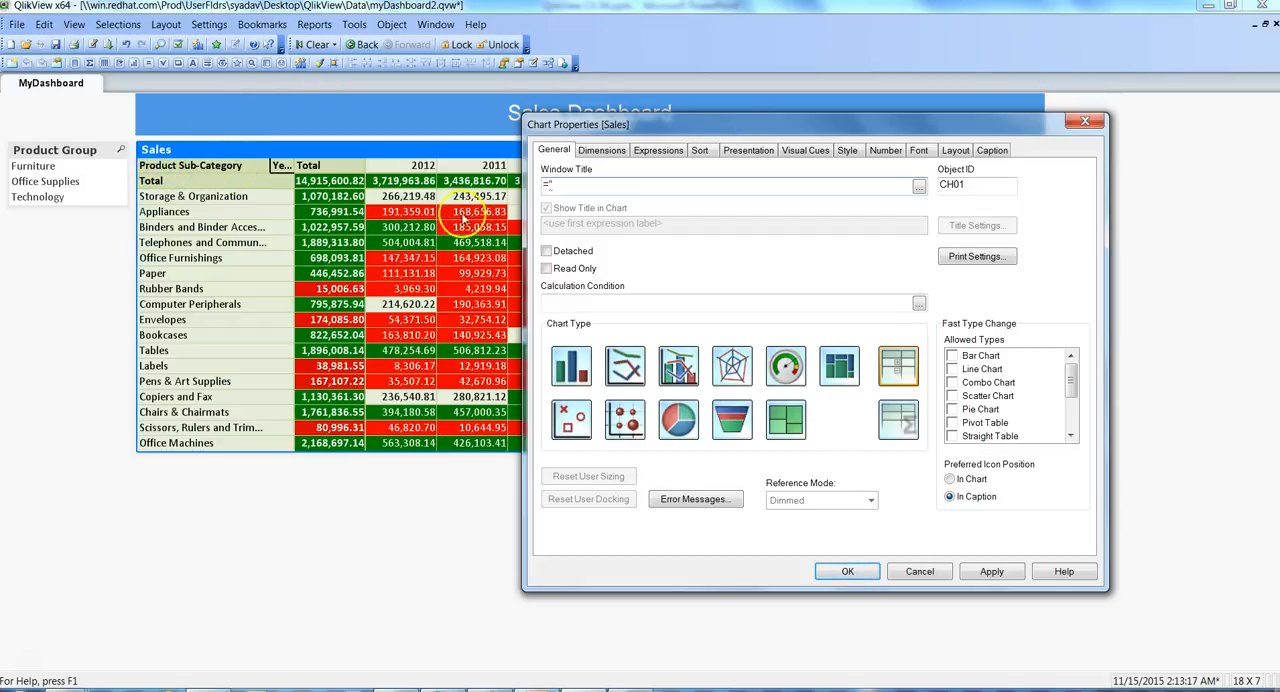
{"action": "type", "text": "\""}
{"action": "key", "text": "BackSpace"}
{"action": "type", "text": "'Sales"}
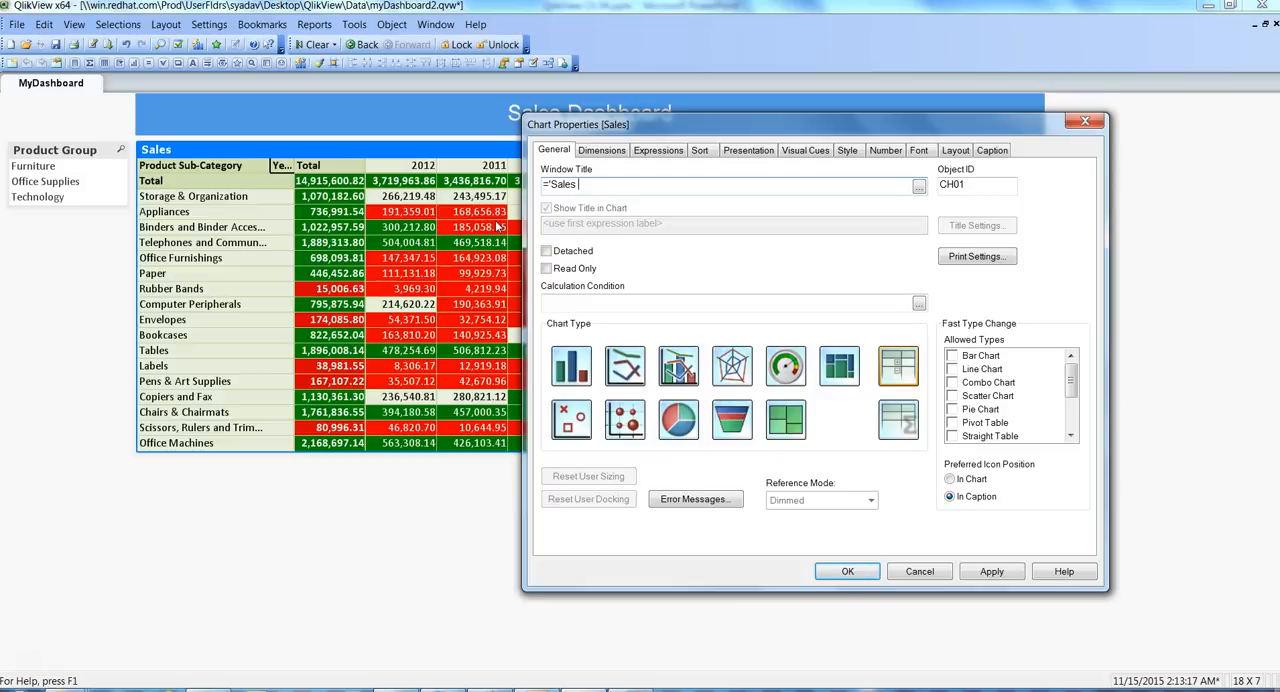
{"action": "type", "text": " ('"}
{"action": "type", "text": "&"}
- Append GetFieldSelections([Product Category]) to the Sales table's window title expression
{"action": "type", "text": "get"}
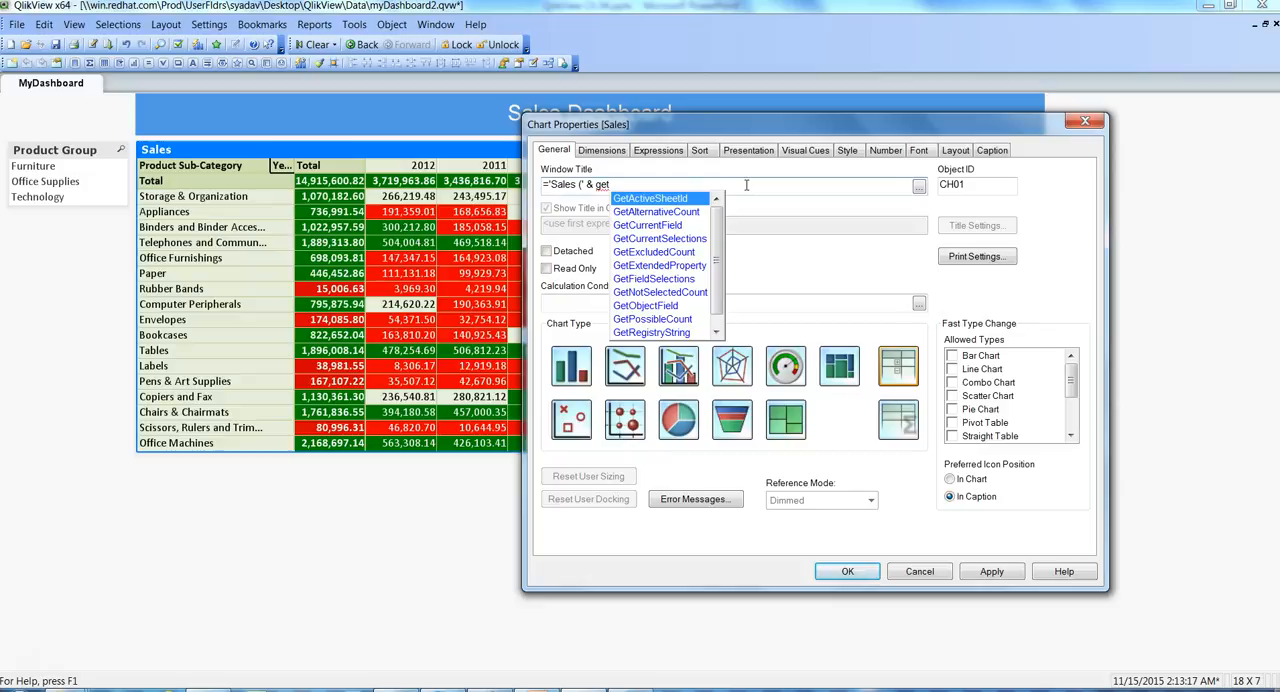
{"action": "type", "text": "fi"}
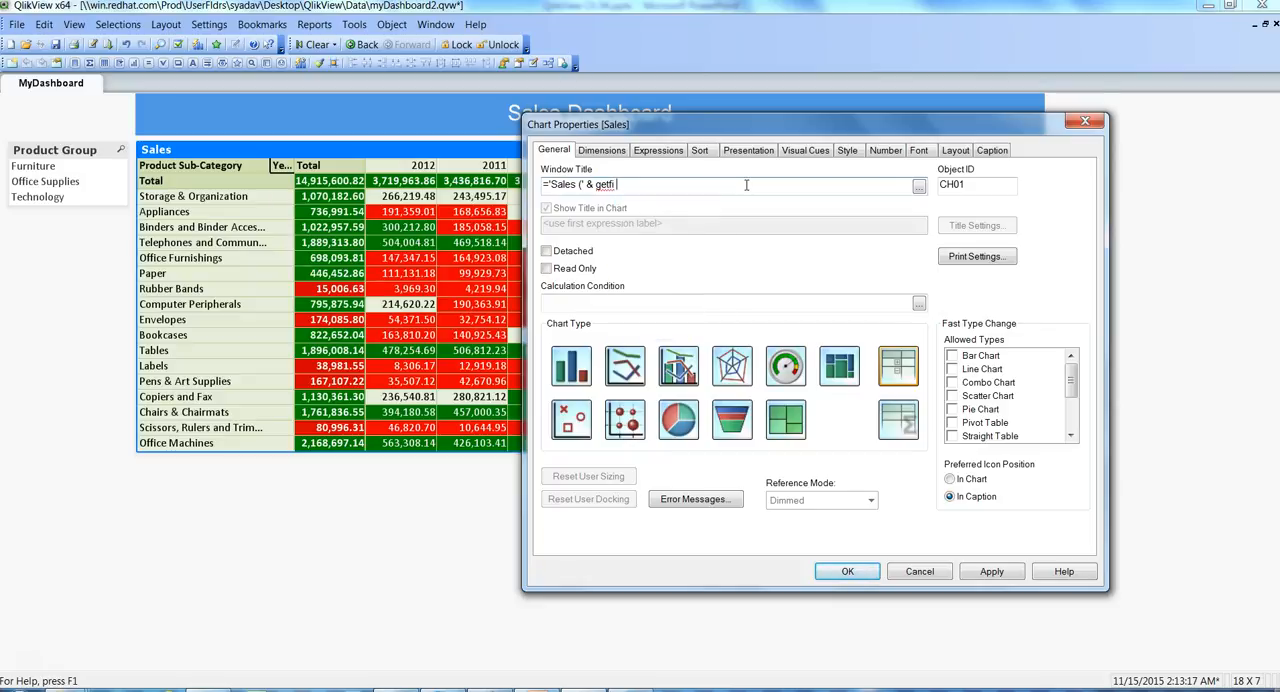
{"action": "key", "text": "Return"}
{"action": "type", "text": "("}
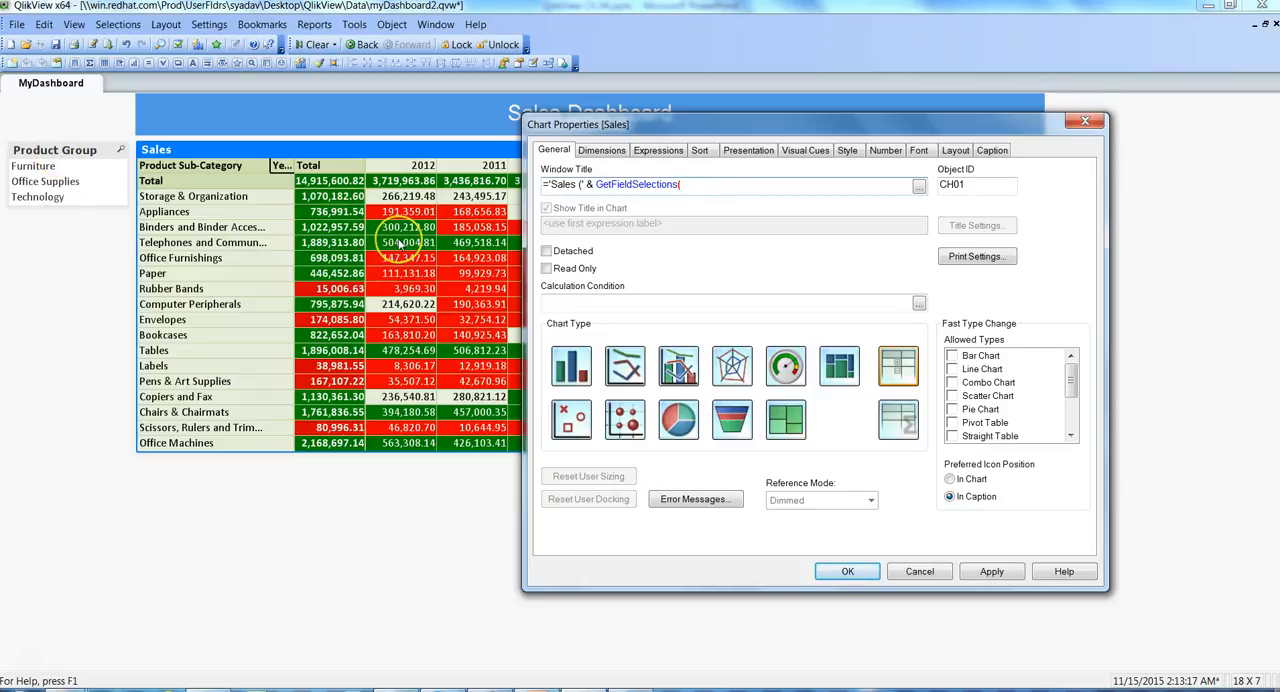
{"action": "type", "text": "pro"}
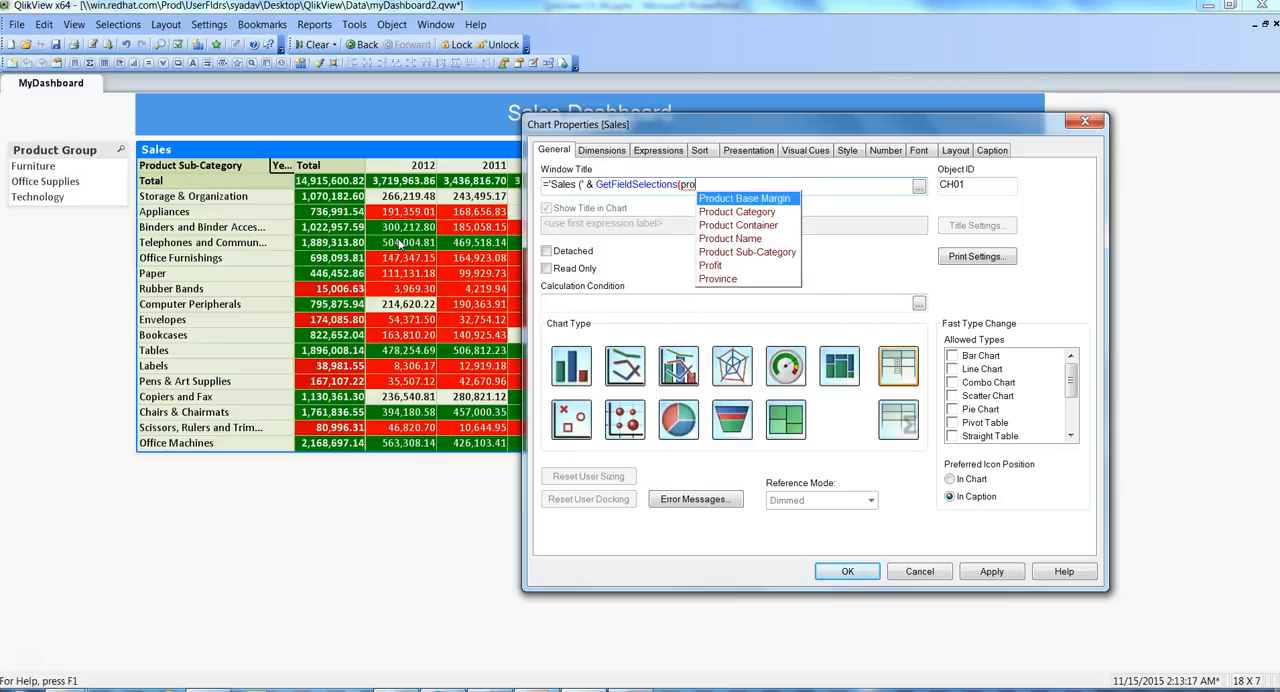
{"action": "key", "text": "Down"}
{"action": "key", "text": "Return"}
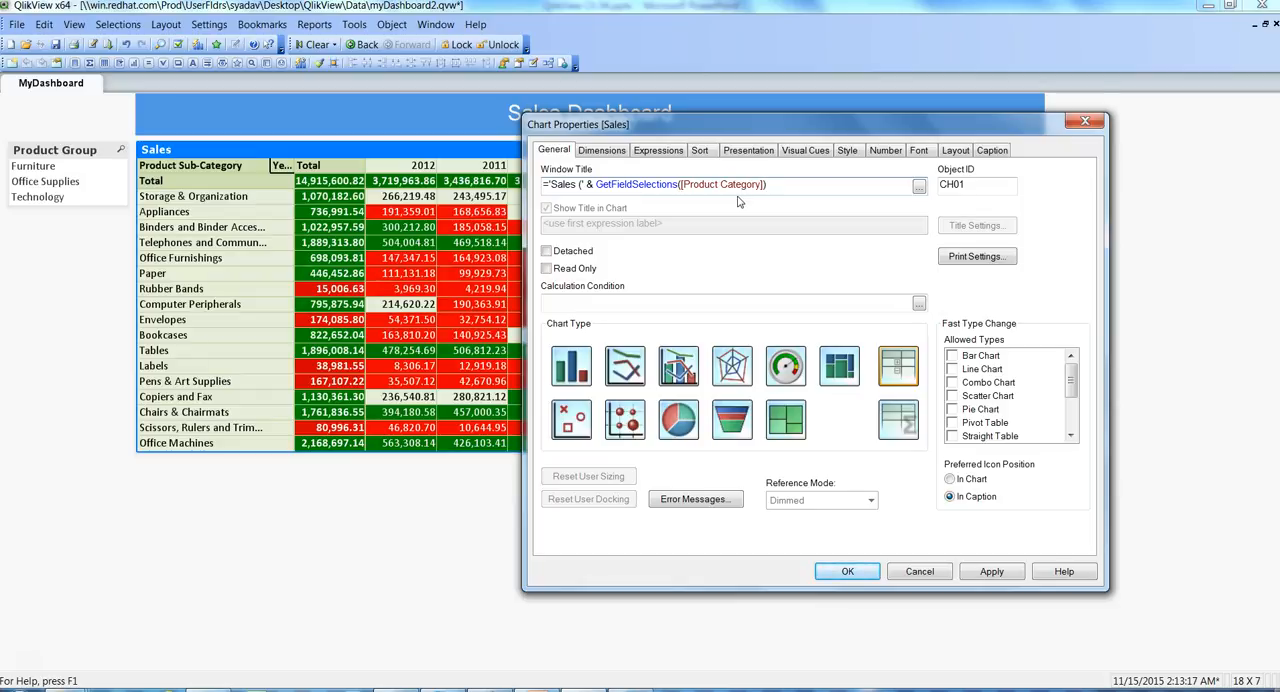
- Complete the window title expression with & ')', check and apply it, and test the title by selecting Furniture
{"action": "type", "text": "&"}
{"action": "type", "text": "')"}
{"action": "left_click", "coordinate": [918, 189]}
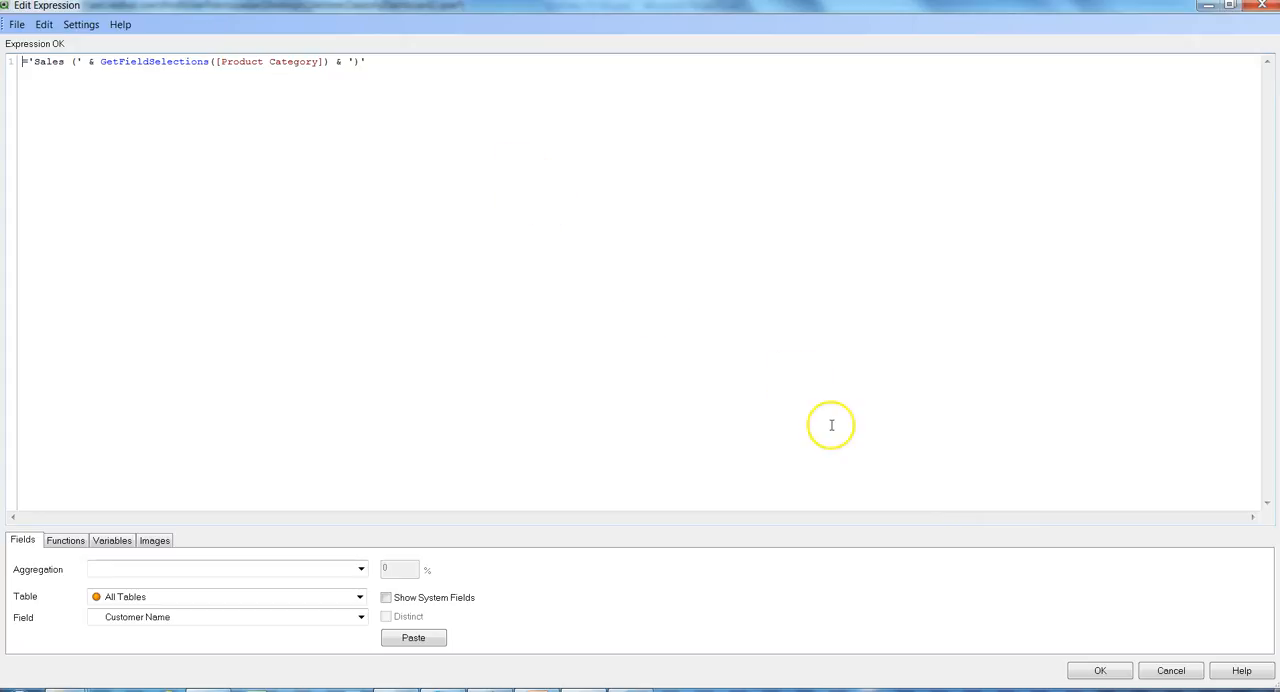
{"action": "left_click", "coordinate": [1100, 672]}
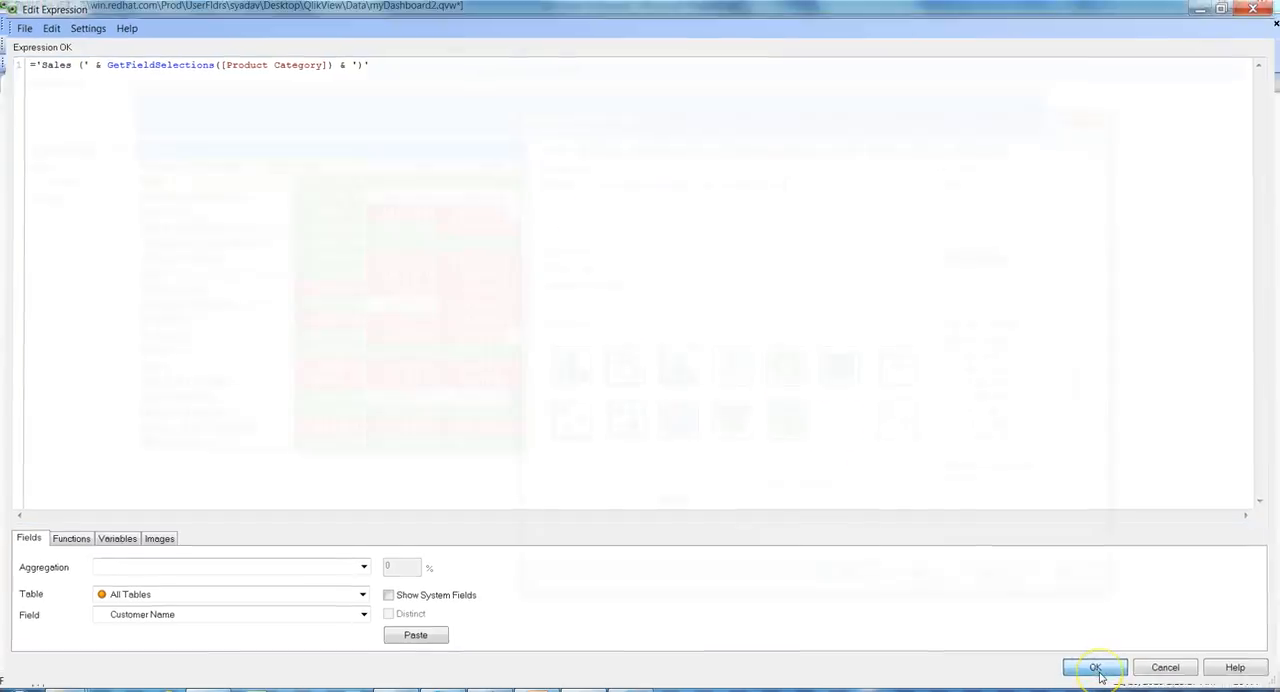
{"action": "left_click", "coordinate": [990, 571]}
{"action": "left_click", "coordinate": [847, 572]}
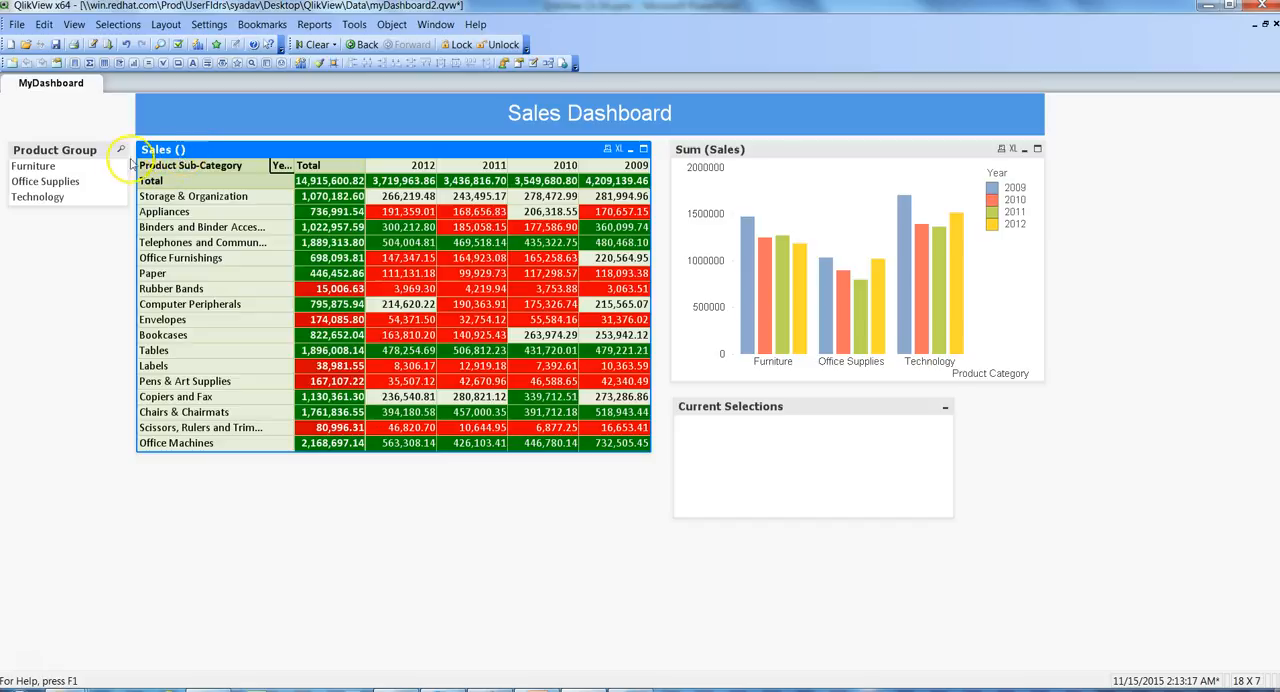
{"action": "left_click", "coordinate": [33, 167]}
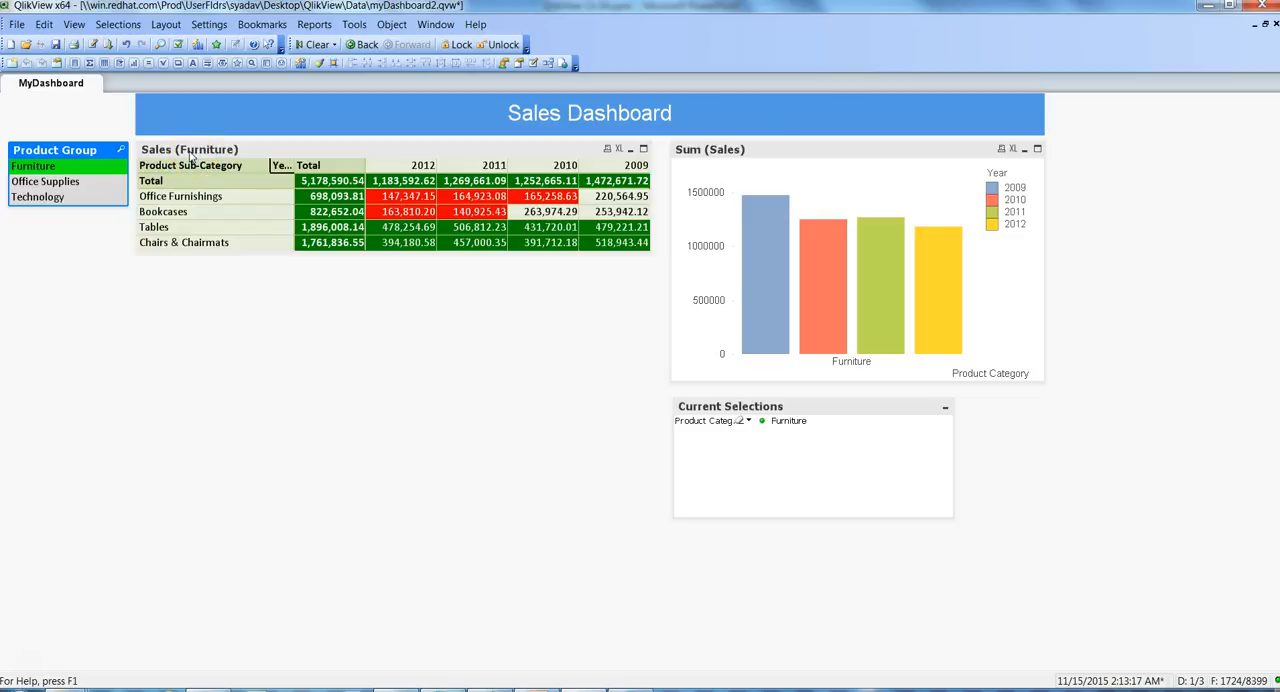
- Reopen the Sales table's window title in the expression editor and insert if( right after the equals sign
{"action": "left_click", "coordinate": [213, 152]}
{"action": "right_click", "coordinate": [213, 152]}
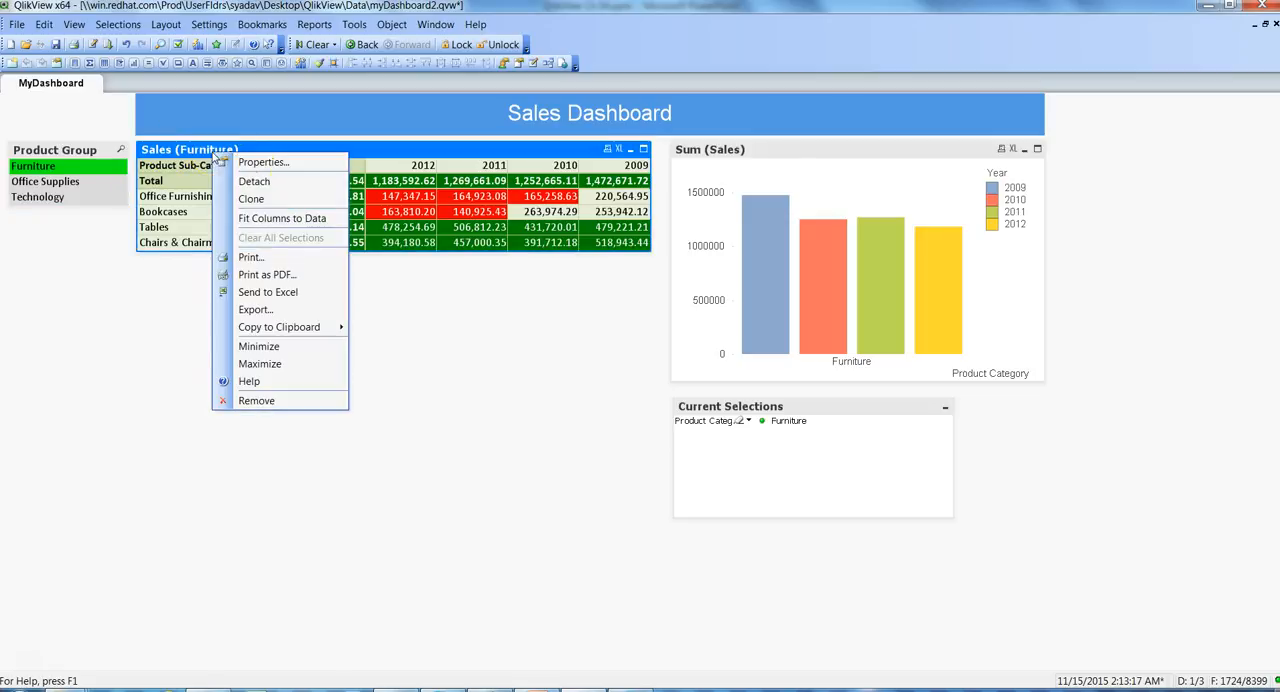
{"action": "left_click", "coordinate": [265, 164]}
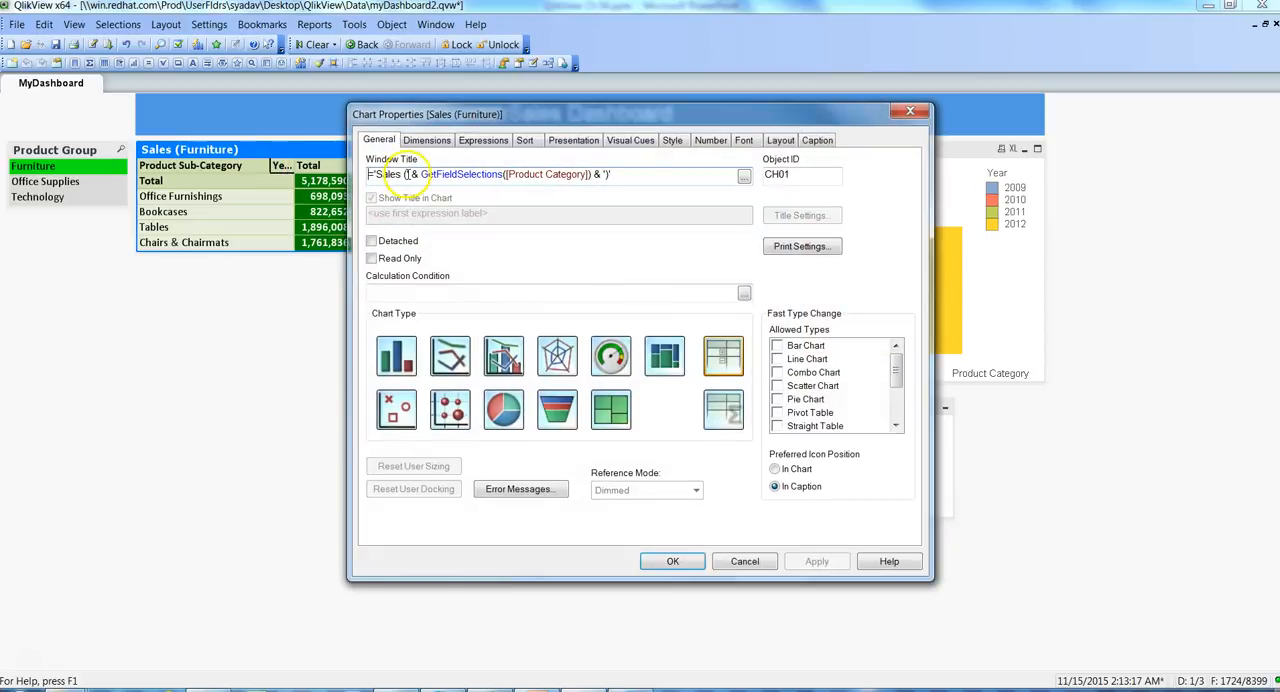
{"action": "left_click", "coordinate": [745, 178]}
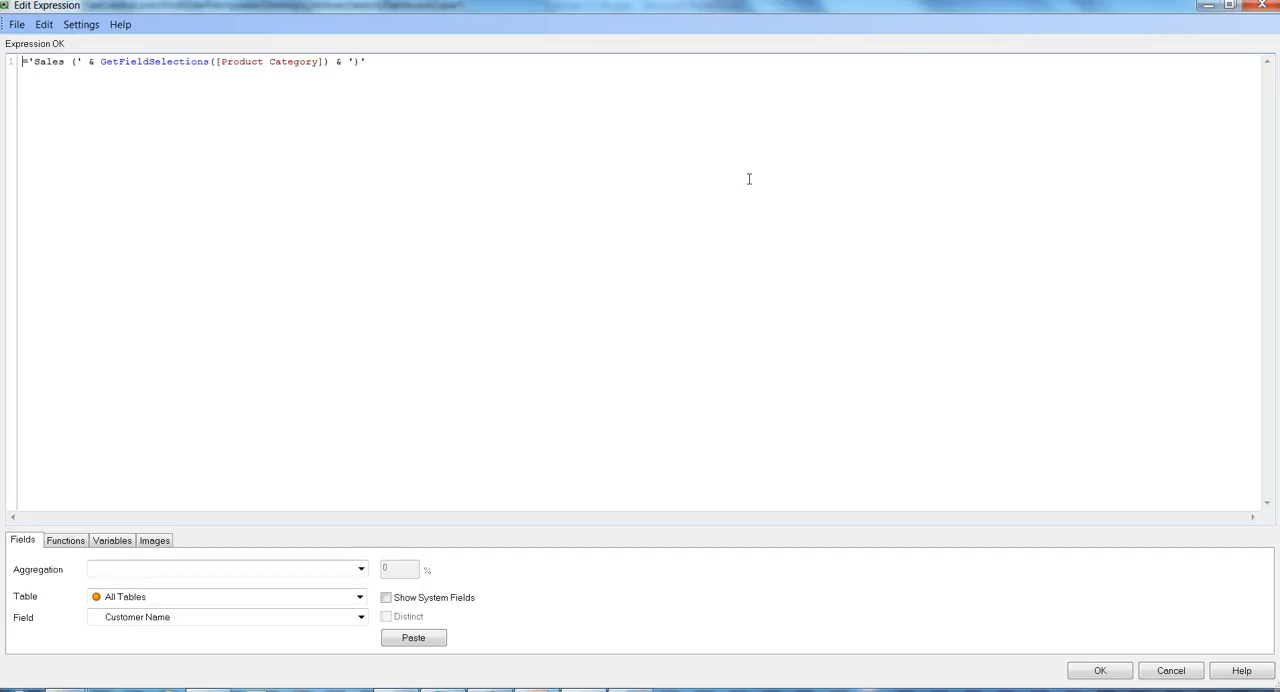
{"action": "type", "text": "if"}
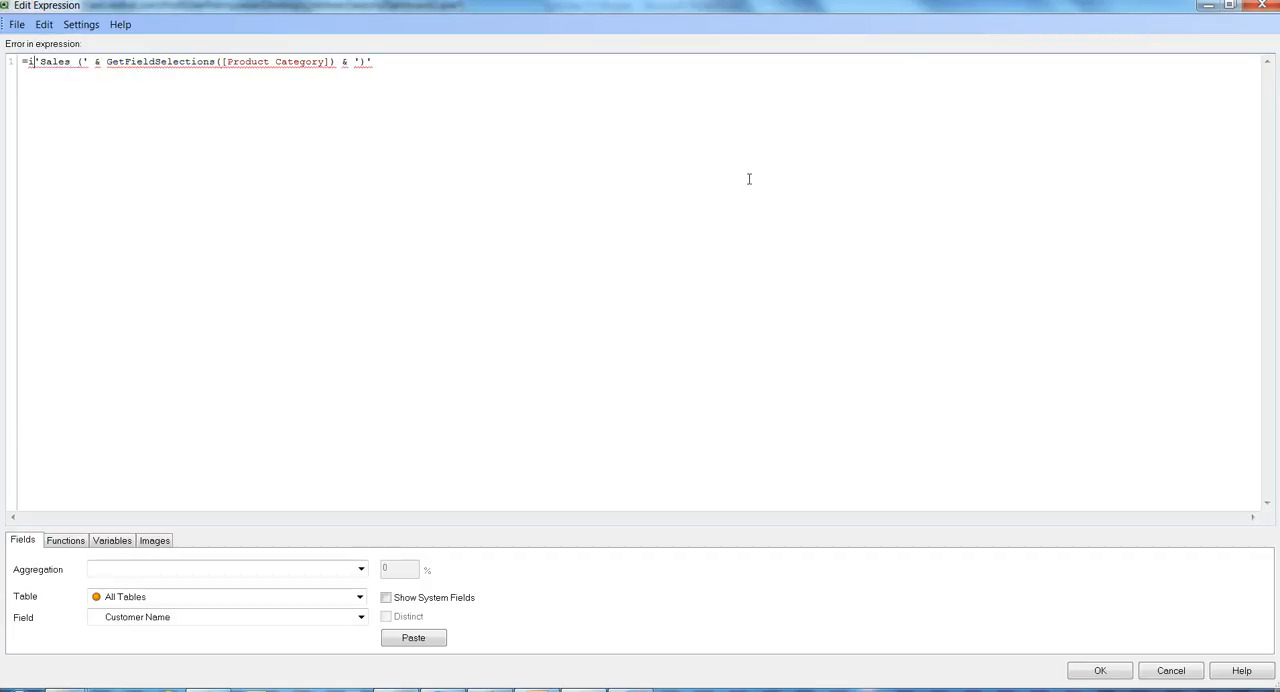
{"action": "type", "text": "("}
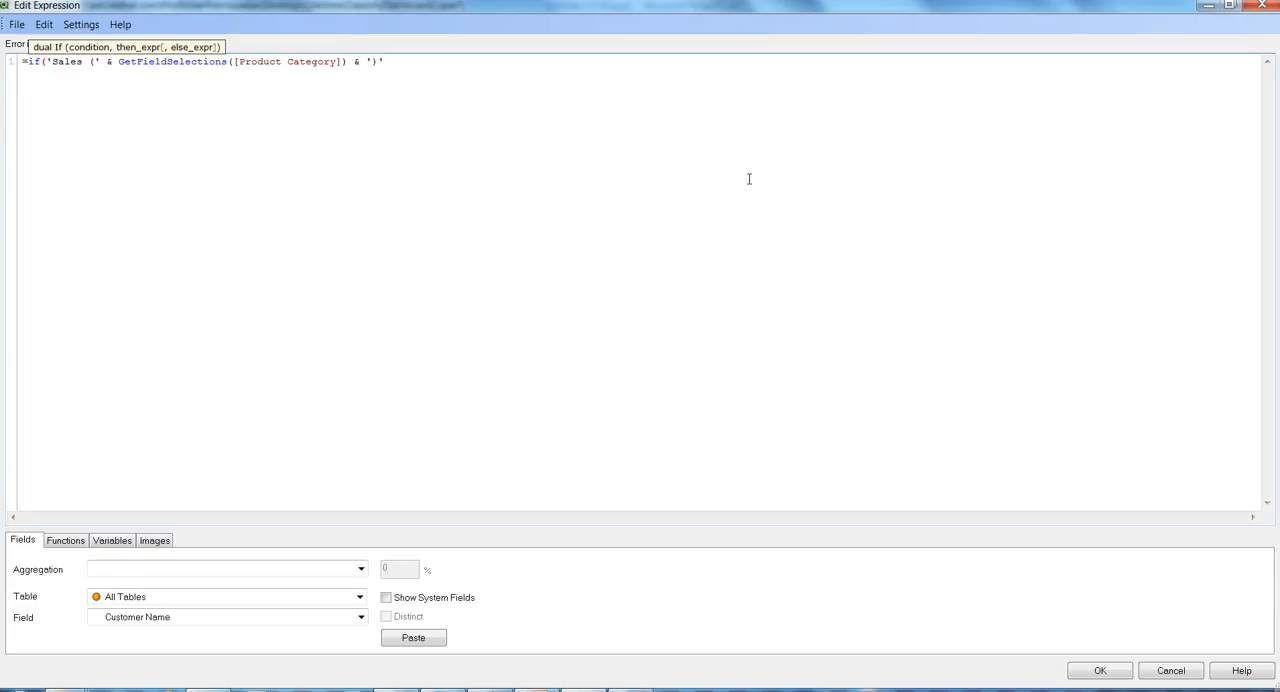
- Insert the condition GetFieldSelections([Product Category])>0, as the first argument of the if function in the Sales table's title expression
{"action": "key", "text": "shift+Right"}
{"action": "key", "text": "shift+Right"}
{"action": "key", "text": "shift+Right"}
{"action": "key", "text": "shift+Right"}
{"action": "key", "text": "shift+Right"}
{"action": "key", "text": "shift+Right"}
{"action": "key", "text": "shift+Right"}
{"action": "key", "text": "shift+Right"}
{"action": "key", "text": "shift+Right"}
{"action": "key", "text": "shift+Right"}
{"action": "key", "text": "shift+Right"}
{"action": "key", "text": "shift+Right"}
{"action": "key", "text": "shift+Right"}
{"action": "key", "text": "shift+Right"}
{"action": "key", "text": "shift+Right"}
{"action": "key", "text": "shift+Right"}
{"action": "key", "text": "shift+Right"}
{"action": "key", "text": "shift+Right"}
{"action": "key", "text": "shift+Right"}
{"action": "key", "text": "shift+Right"}
{"action": "key", "text": "shift+Right"}
{"action": "key", "text": "shift+Right"}
{"action": "key", "text": "shift+Right"}
{"action": "key", "text": "shift+Right"}
{"action": "key", "text": "shift+Right"}
{"action": "key", "text": "ctrl+c"}
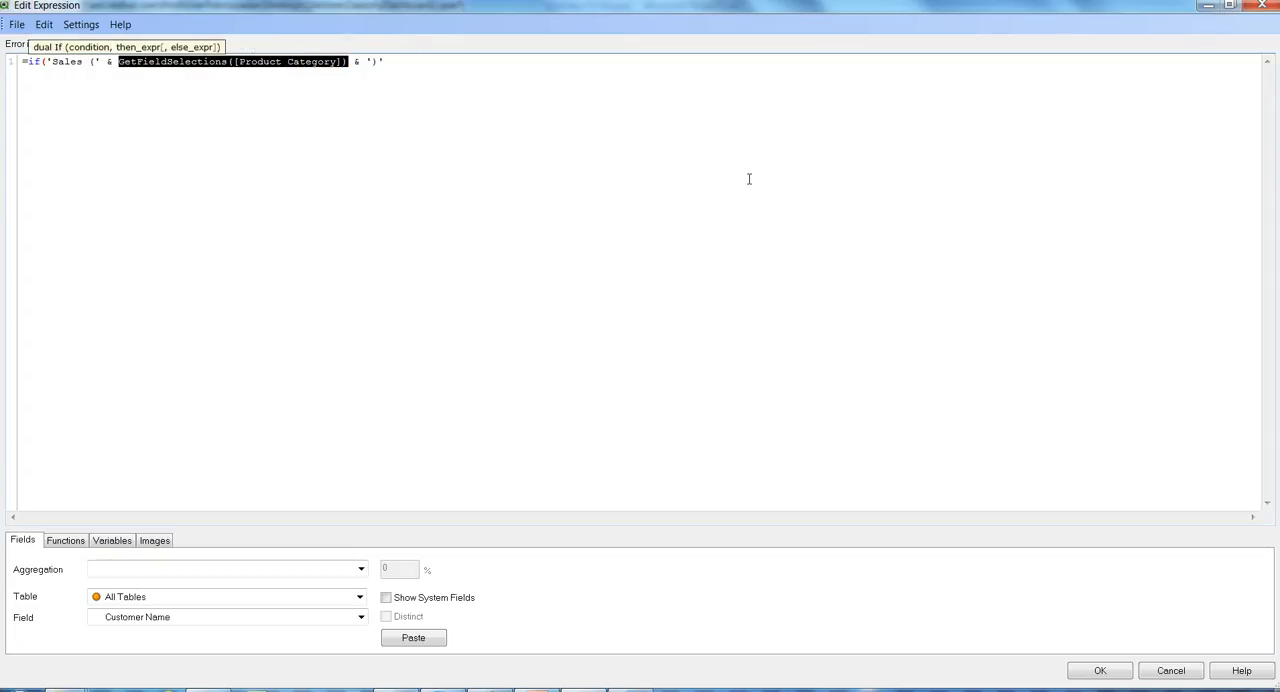
{"action": "key", "text": "Left"}
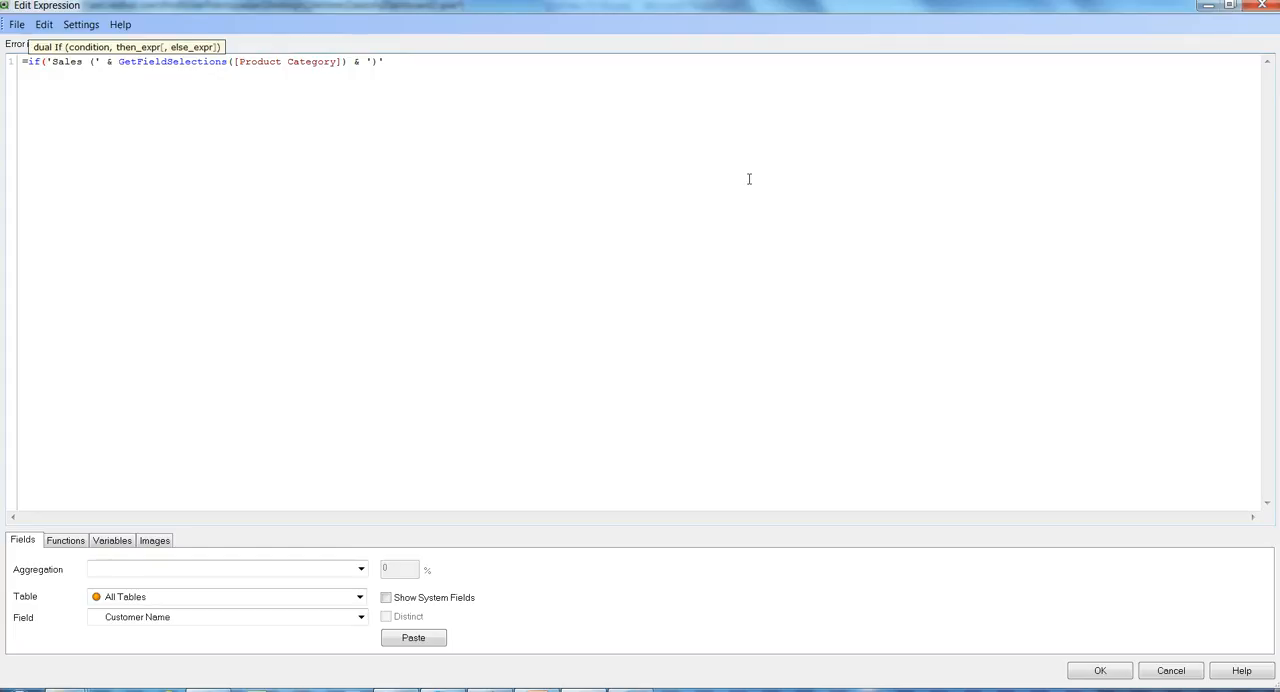
{"action": "key", "text": "ctrl+v"}
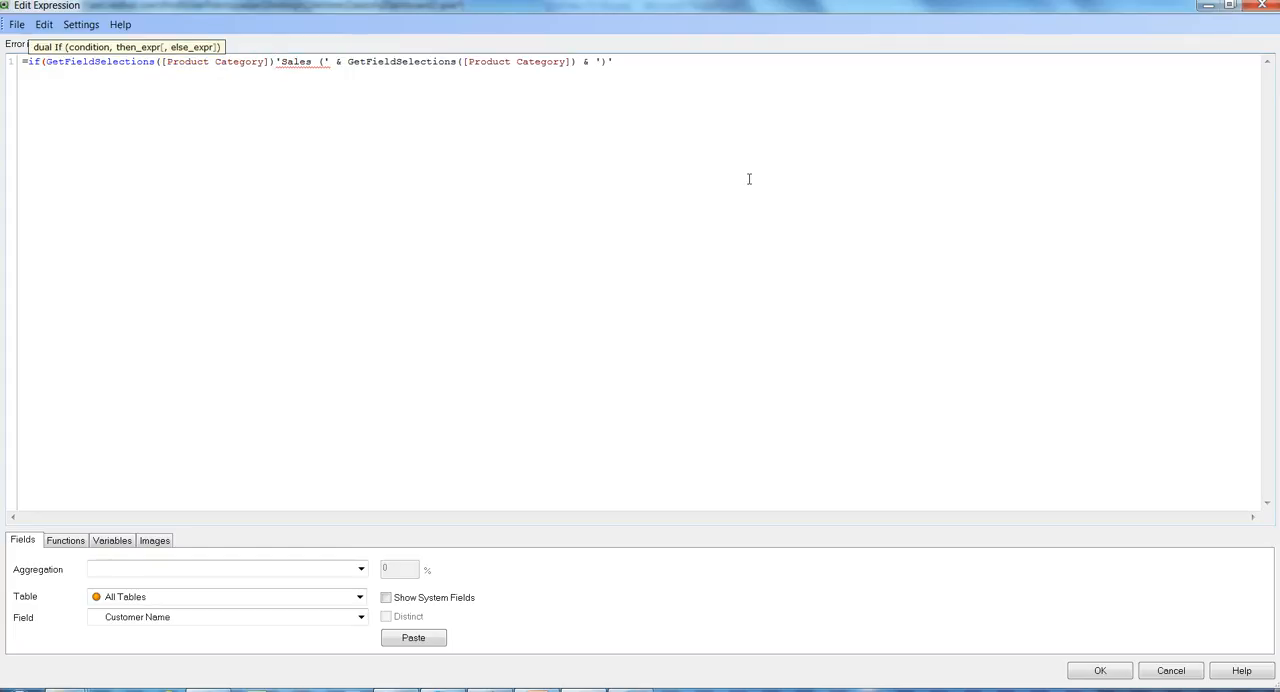
{"action": "type", "text": ">"}
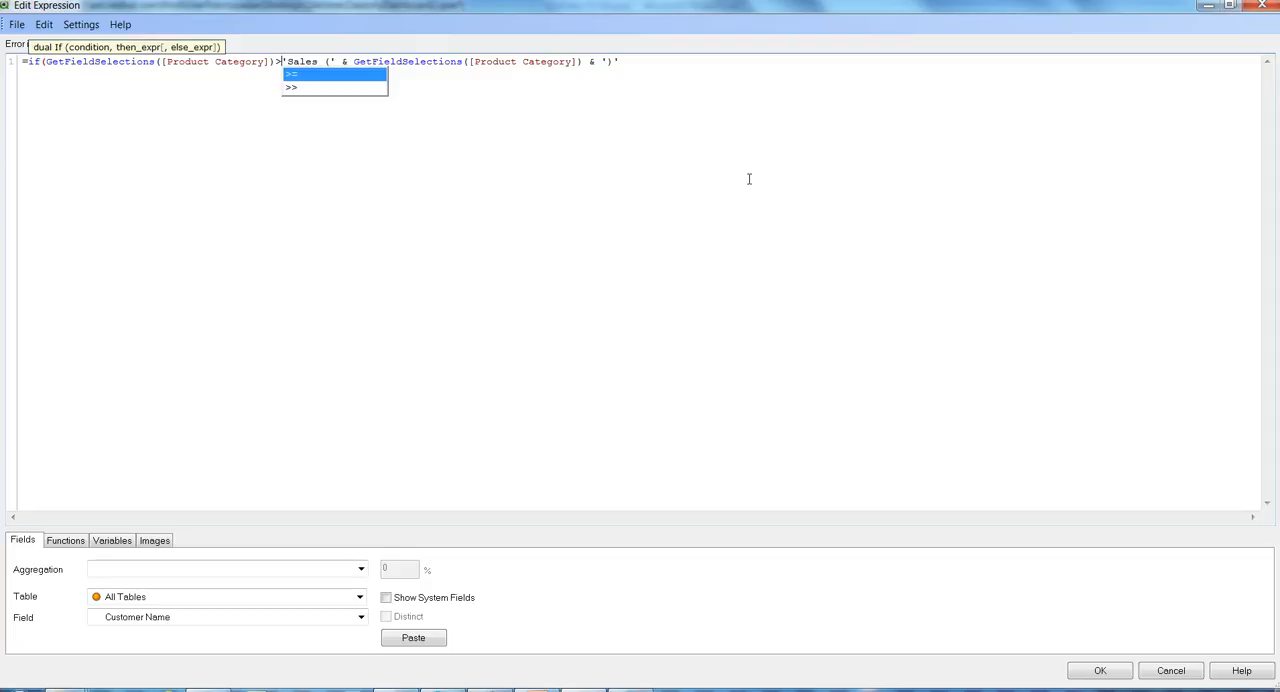
{"action": "type", "text": "0"}
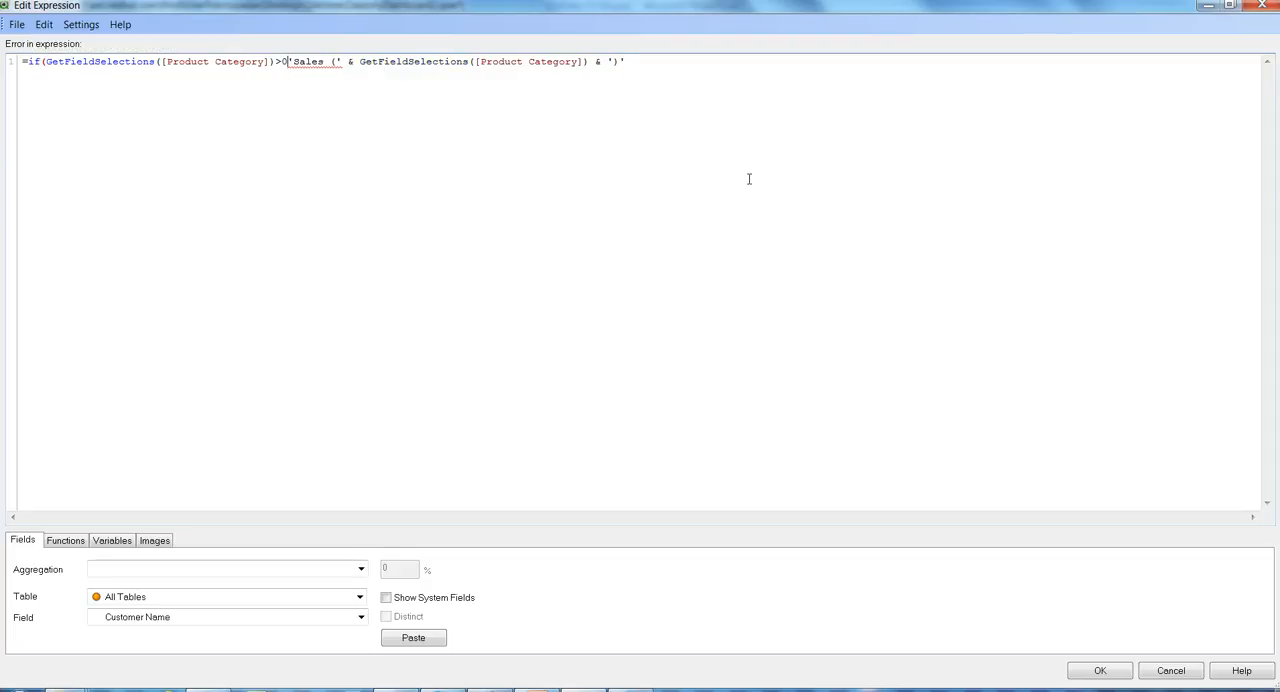
{"action": "type", "text": ","}
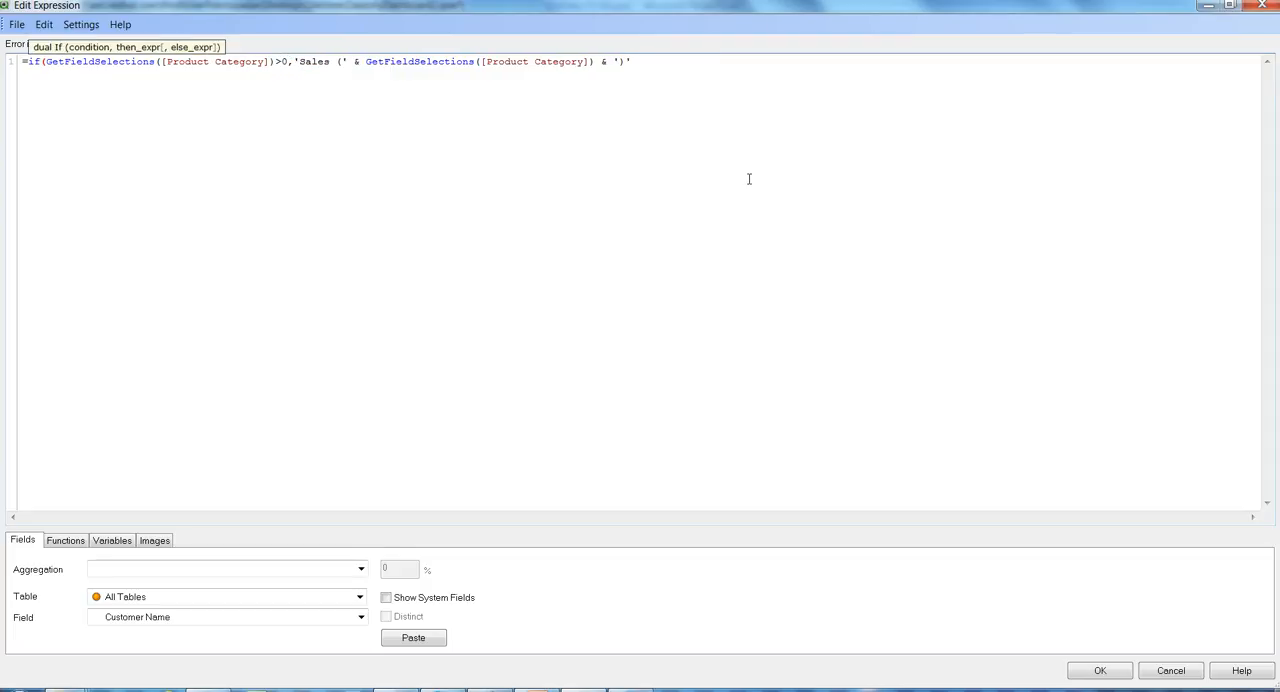
- Complete the title expression with ,'Sales') as the alternative after ')', accept it, and apply the Sales table's properties
{"action": "key", "text": "Right"}
{"action": "key", "text": "Right"}
{"action": "key", "text": "Right"}
{"action": "key", "text": "Right"}
{"action": "key", "text": "Right"}
{"action": "key", "text": "Right"}
{"action": "key", "text": "Right"}
{"action": "key", "text": "Right"}
{"action": "key", "text": "Right"}
{"action": "key", "text": "Right"}
{"action": "key", "text": "Right"}
{"action": "key", "text": "Right"}
{"action": "key", "text": "Right"}
{"action": "key", "text": "Right"}
{"action": "key", "text": "Right"}
{"action": "key", "text": "Right"}
{"action": "key", "text": "Right"}
{"action": "key", "text": "Right"}
{"action": "key", "text": "Right"}
{"action": "key", "text": "Right"}
{"action": "key", "text": "Right"}
{"action": "key", "text": "Right"}
{"action": "key", "text": "Right"}
{"action": "type", "text": ",'Sales')"}
{"action": "left_click", "coordinate": [1101, 671]}
{"action": "left_click", "coordinate": [817, 561]}
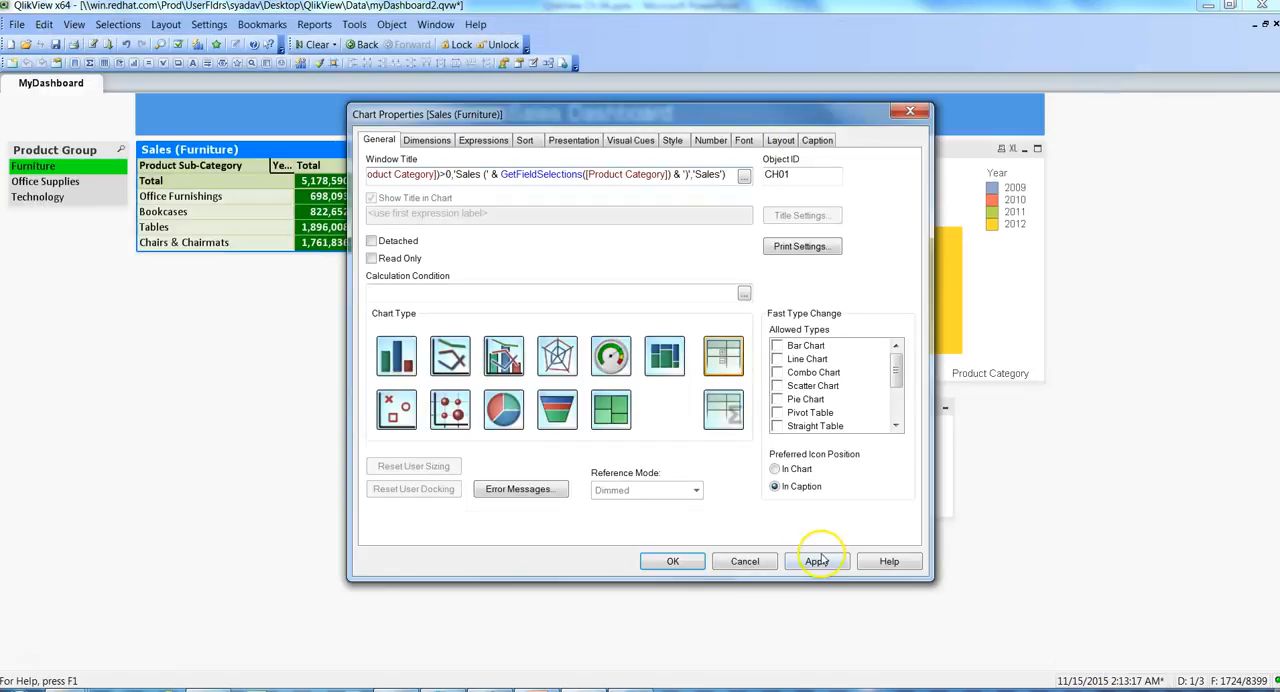
{"action": "left_click", "coordinate": [673, 561]}
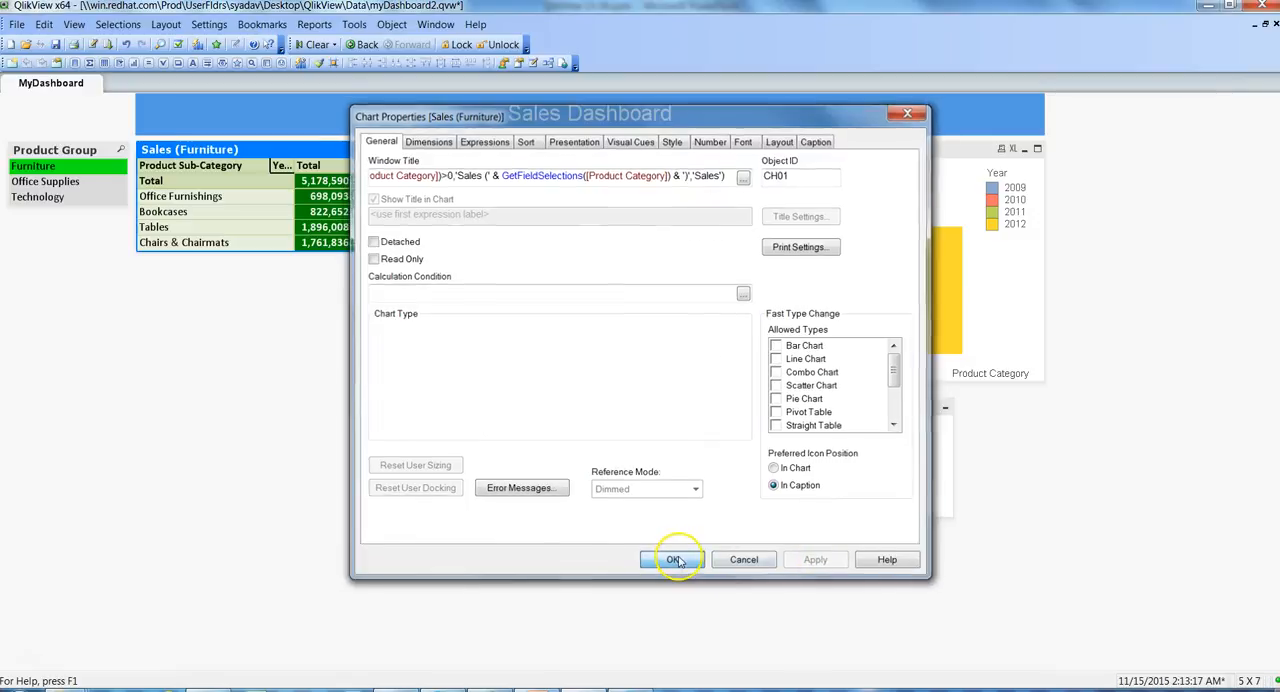
- Clear the Furniture selection in the Product Group list to test the Sales table's title with no category selected
{"action": "left_click", "coordinate": [67, 168]}
{"action": "left_click", "coordinate": [66, 168]}
{"action": "left_click", "coordinate": [160, 150]}
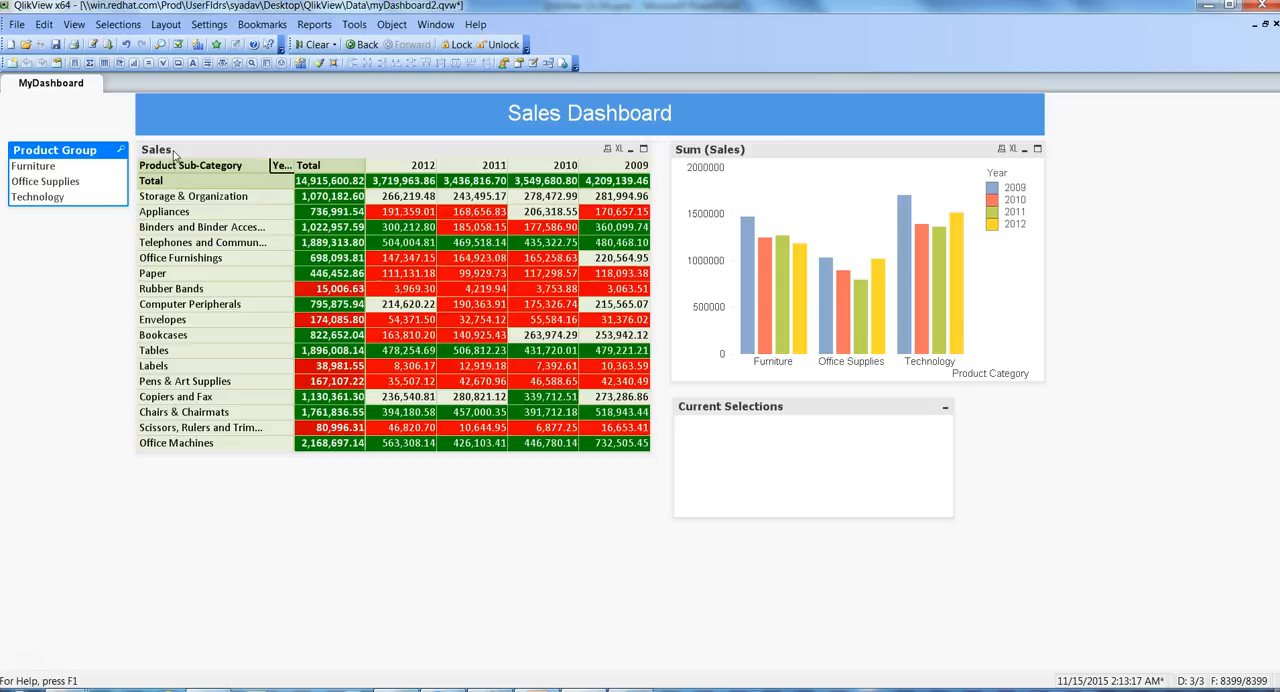
- Set the label of the bar chart's Sum (Sales) expression to Sales and apply the change
{"action": "left_click", "coordinate": [906, 191]}
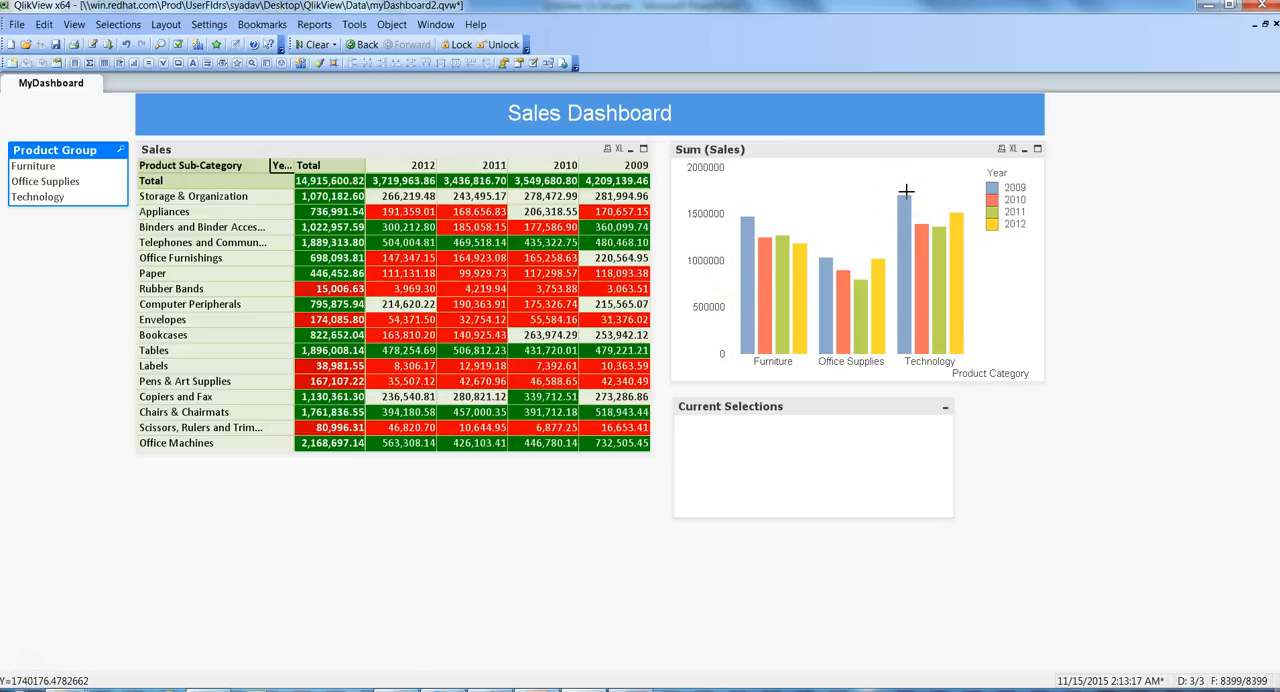
{"action": "left_click", "coordinate": [863, 145]}
{"action": "left_click", "coordinate": [831, 150]}
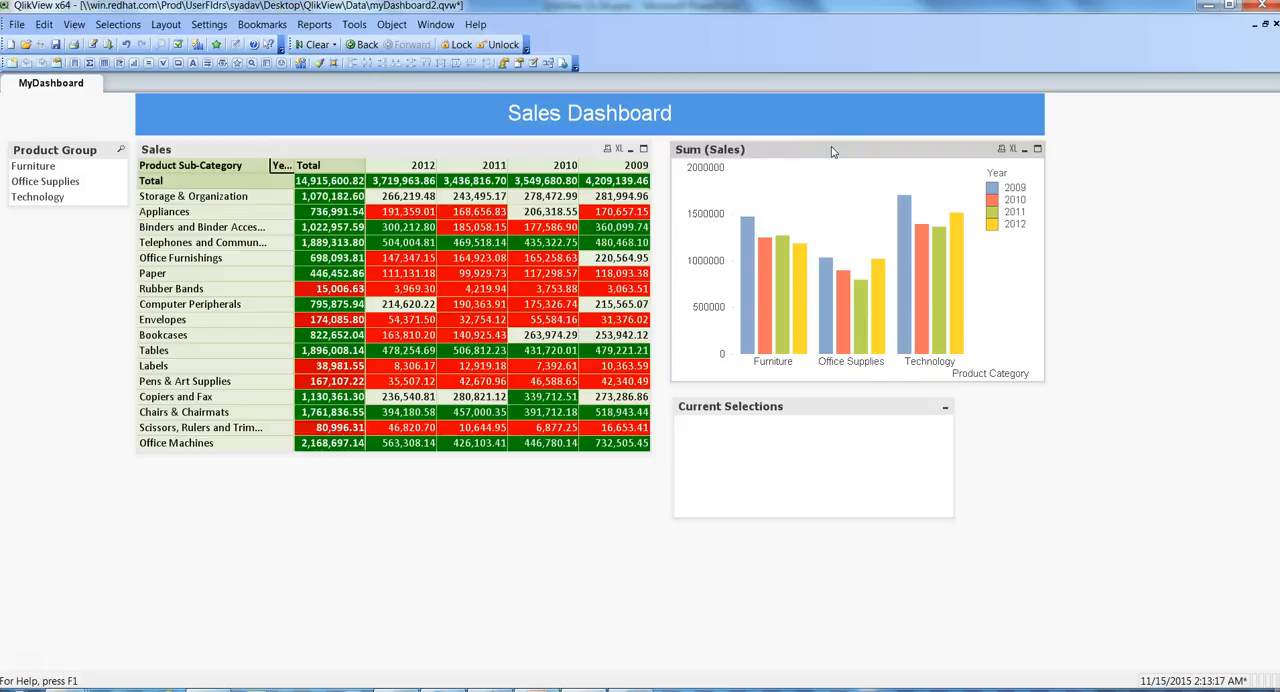
{"action": "right_click", "coordinate": [831, 151]}
{"action": "left_click", "coordinate": [876, 163]}
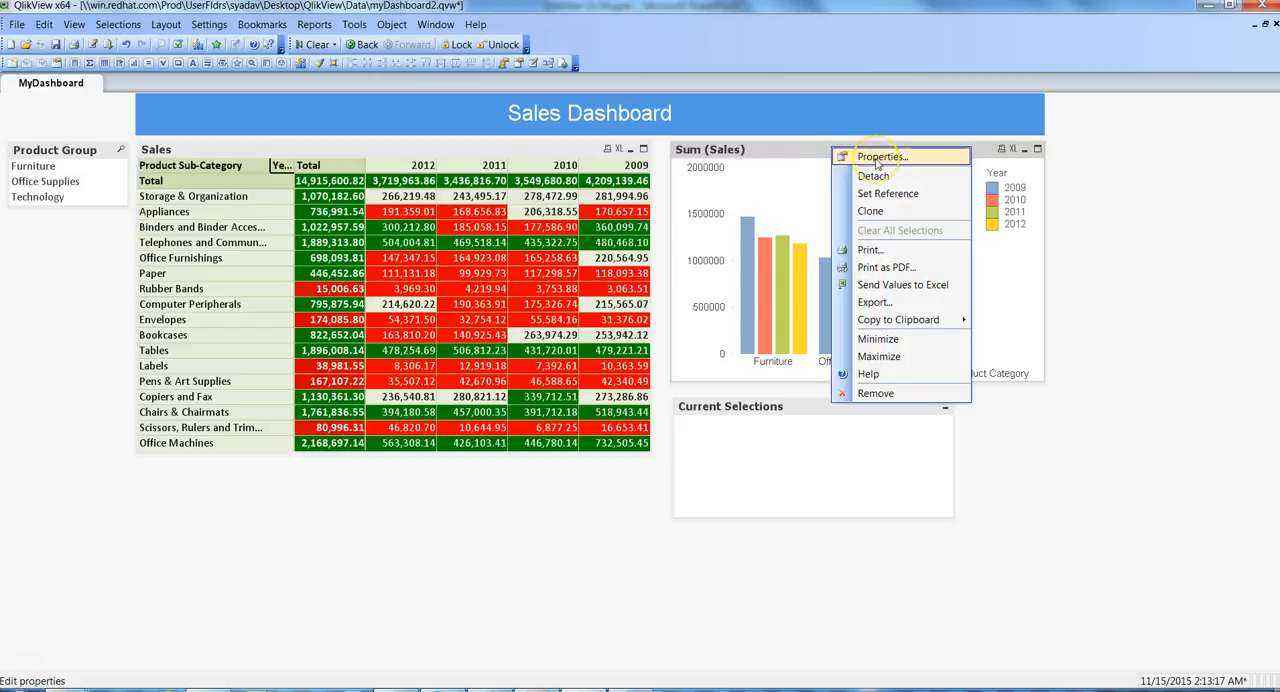
{"action": "left_click", "coordinate": [876, 163]}
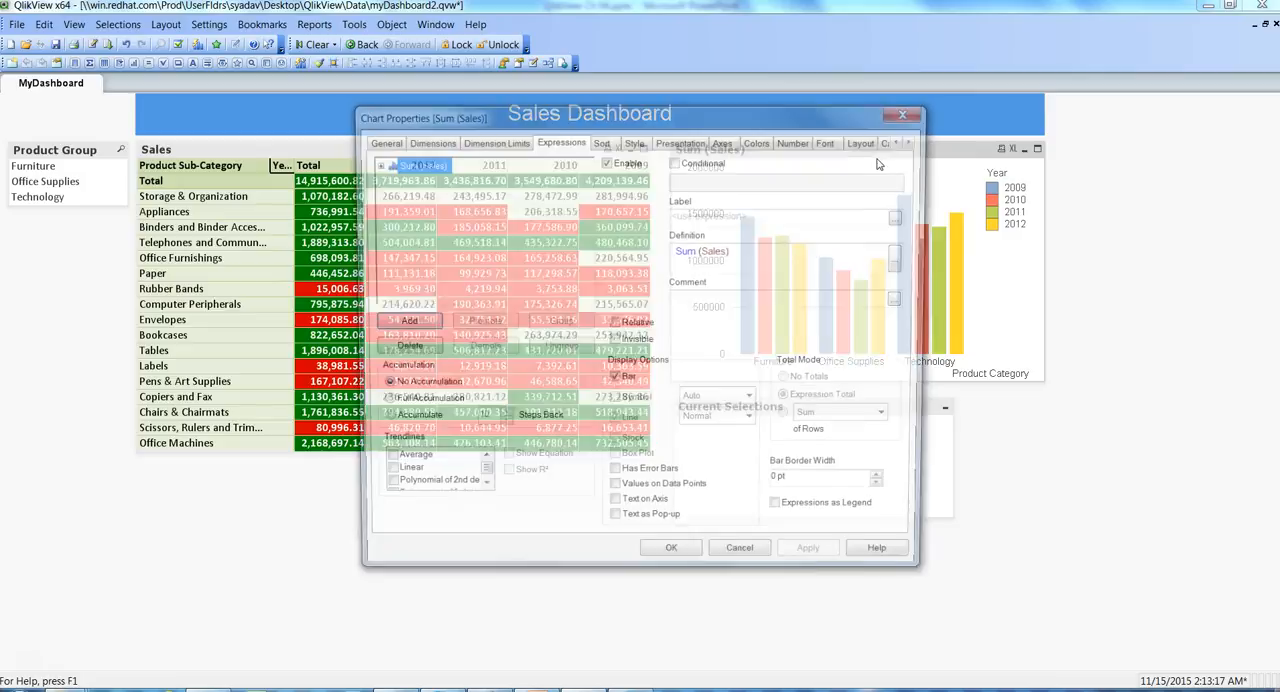
{"action": "left_click_drag", "start_coordinate": [800, 123], "coordinate": [503, 112]}
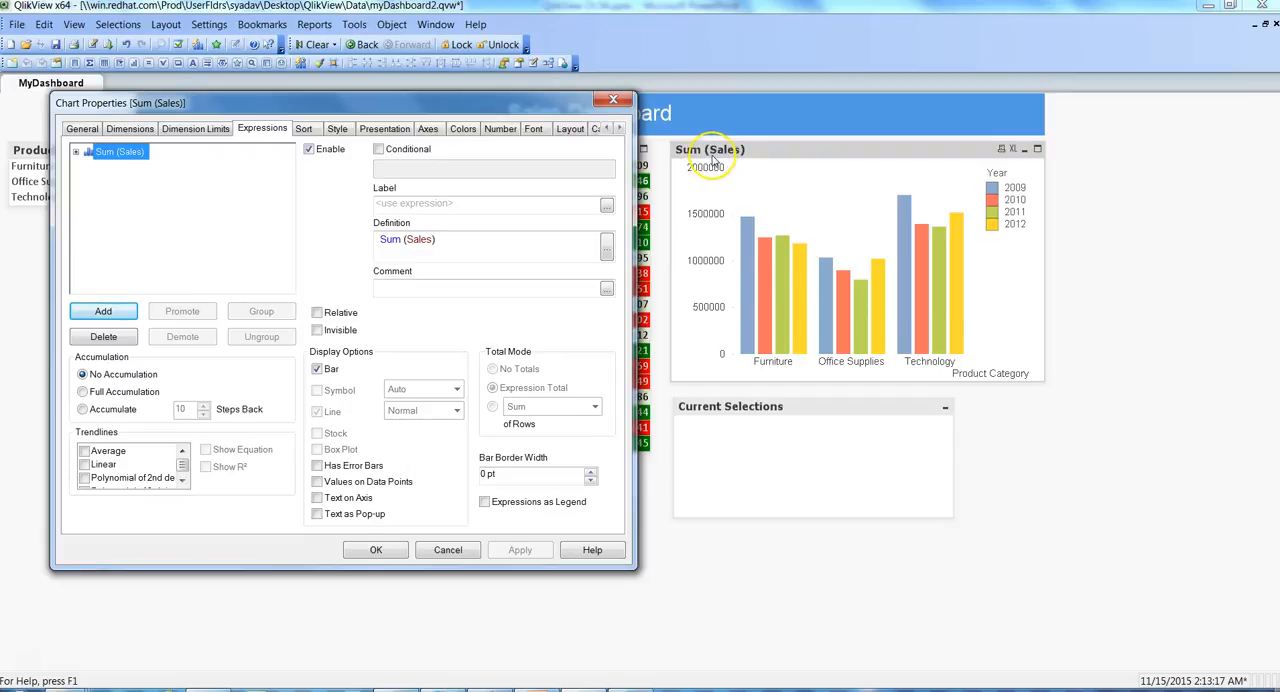
{"action": "left_click", "coordinate": [564, 240]}
{"action": "left_click", "coordinate": [395, 203]}
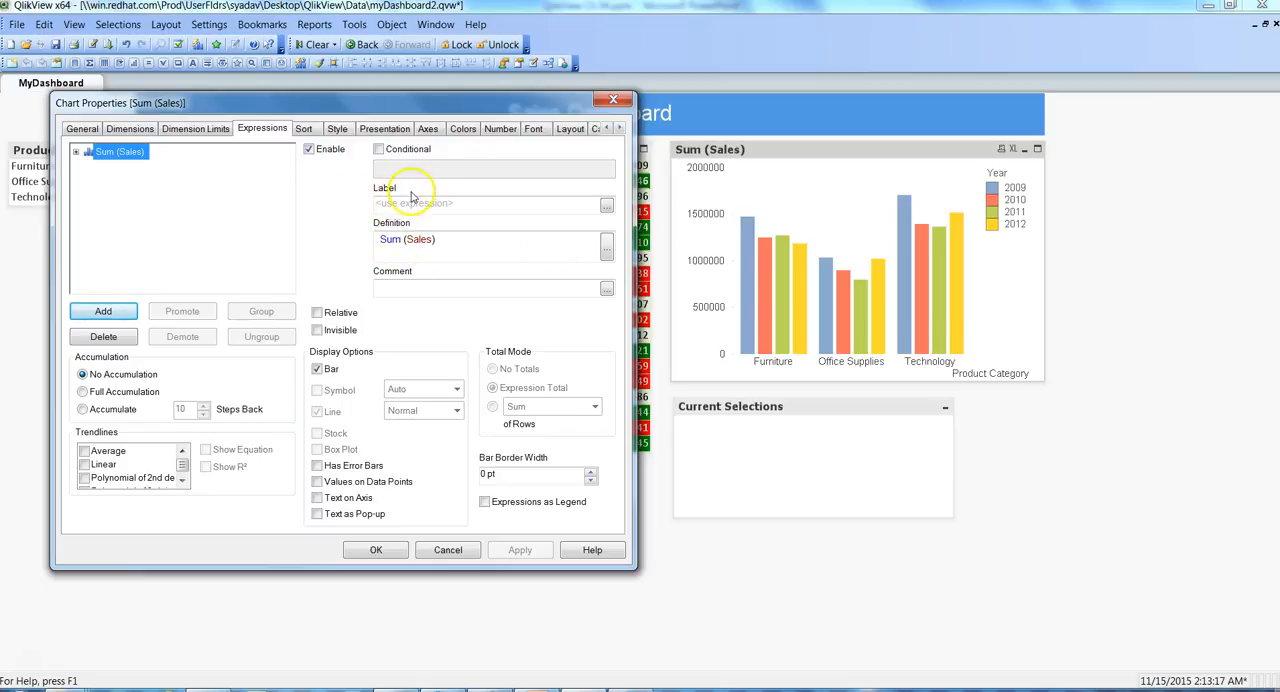
{"action": "left_click", "coordinate": [407, 204]}
{"action": "type", "text": "S"}
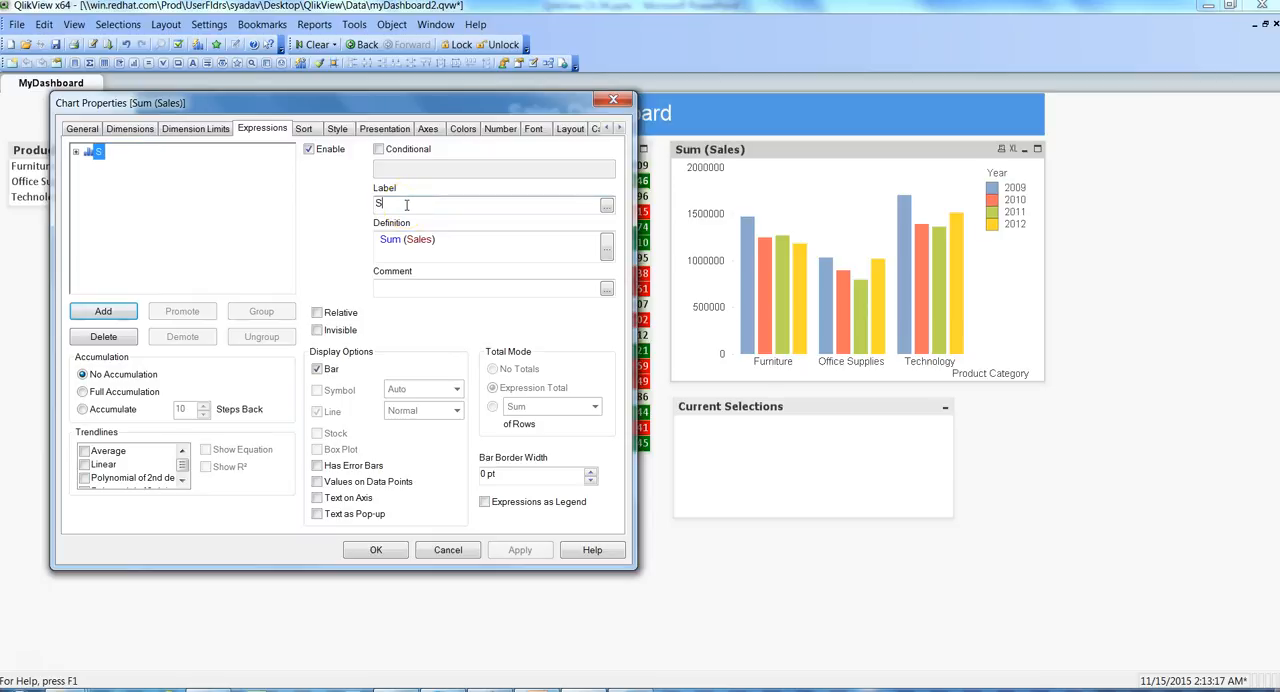
{"action": "type", "text": "ales"}
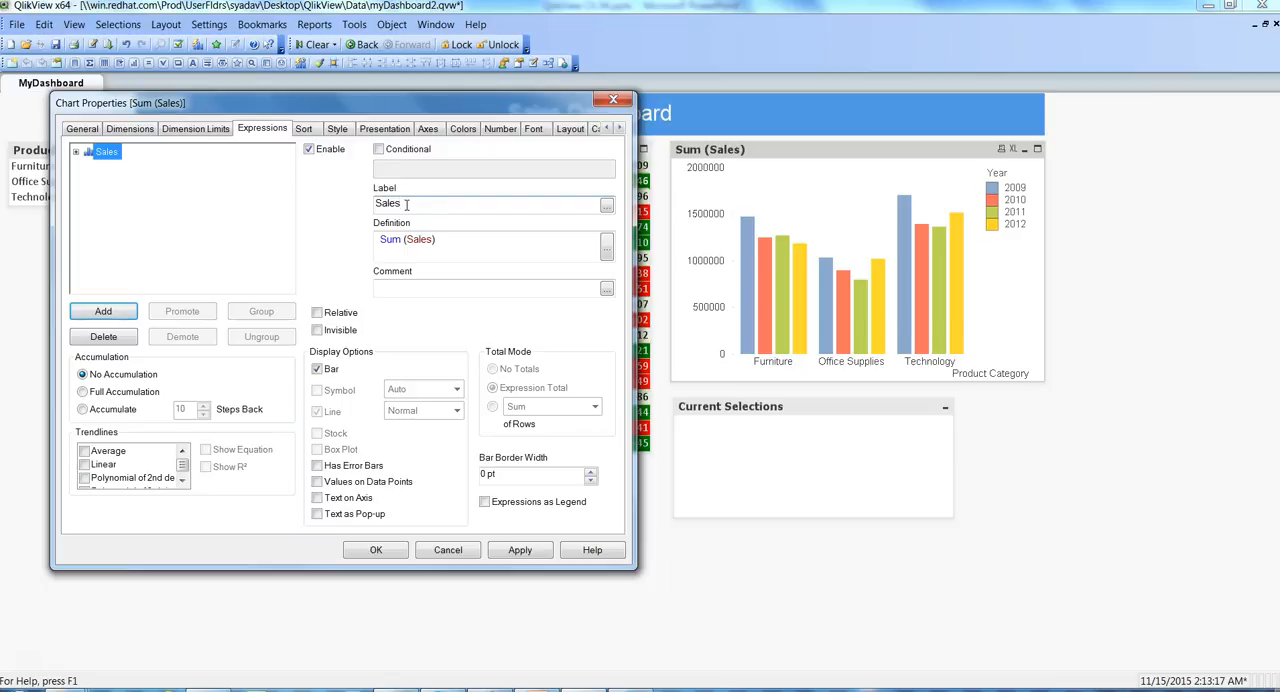
{"action": "left_click", "coordinate": [527, 558]}
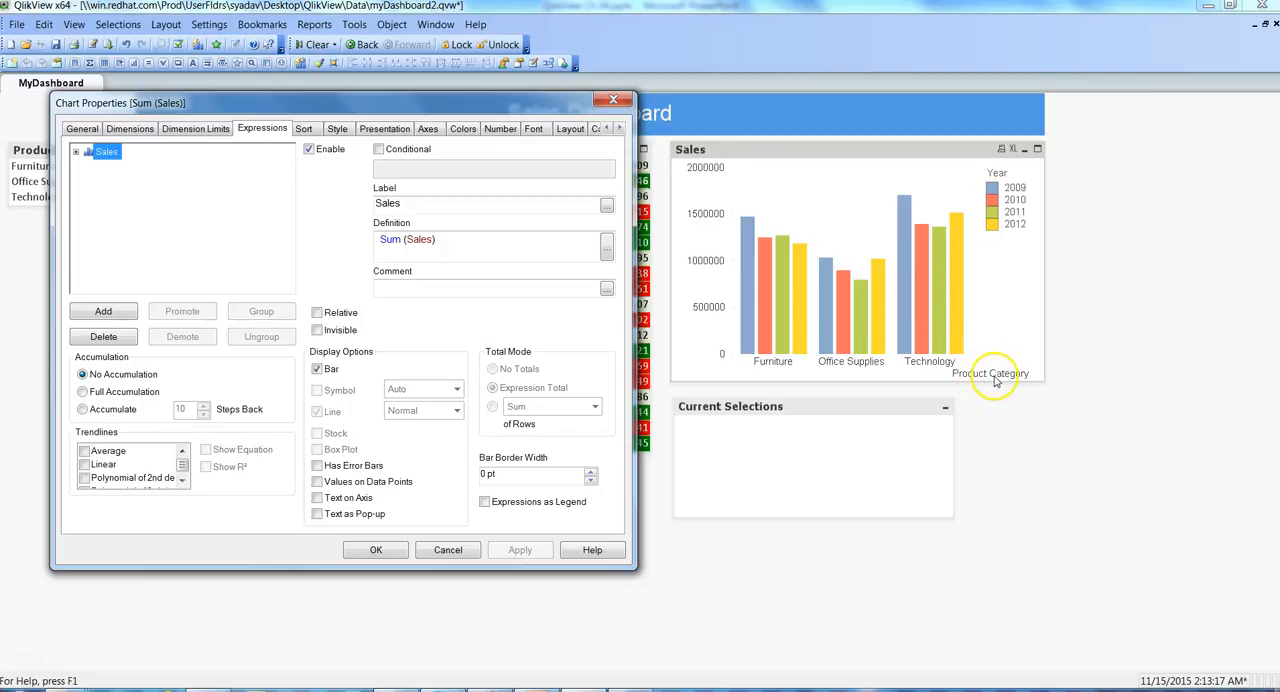
{"action": "left_click", "coordinate": [366, 554]}
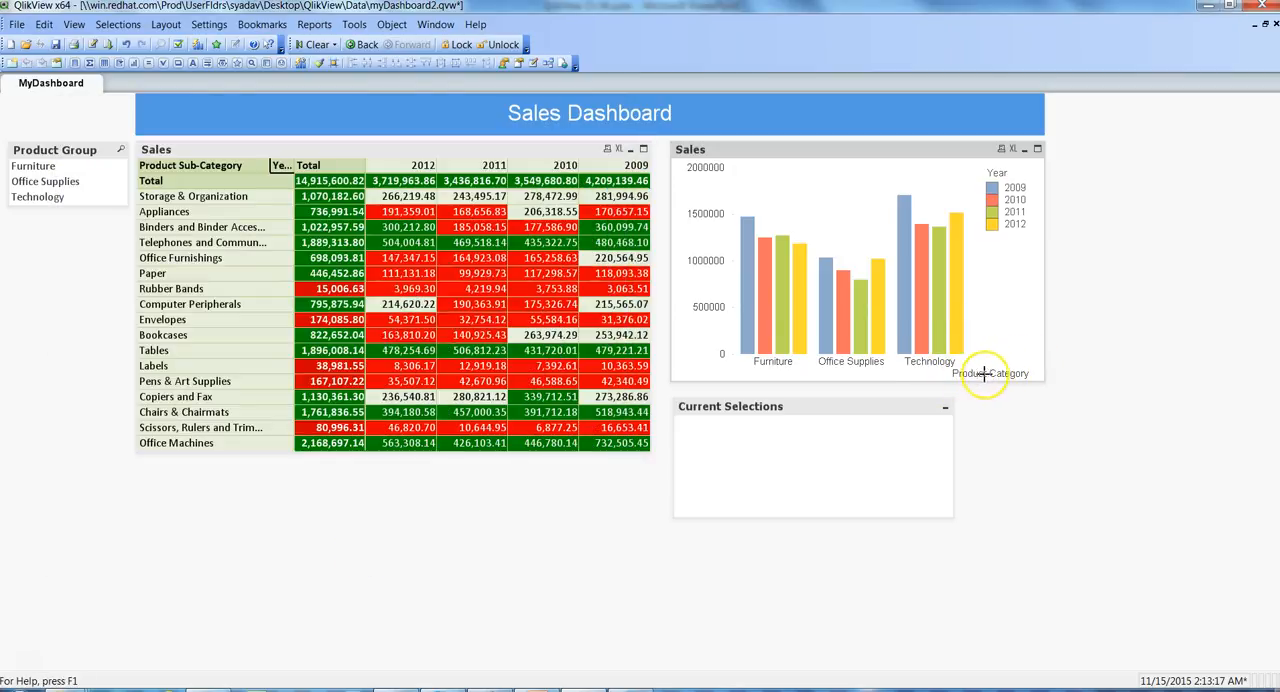
- Turn off the label of the Product Category dimension in the Sales bar chart and apply the change
{"action": "right_click", "coordinate": [810, 149]}
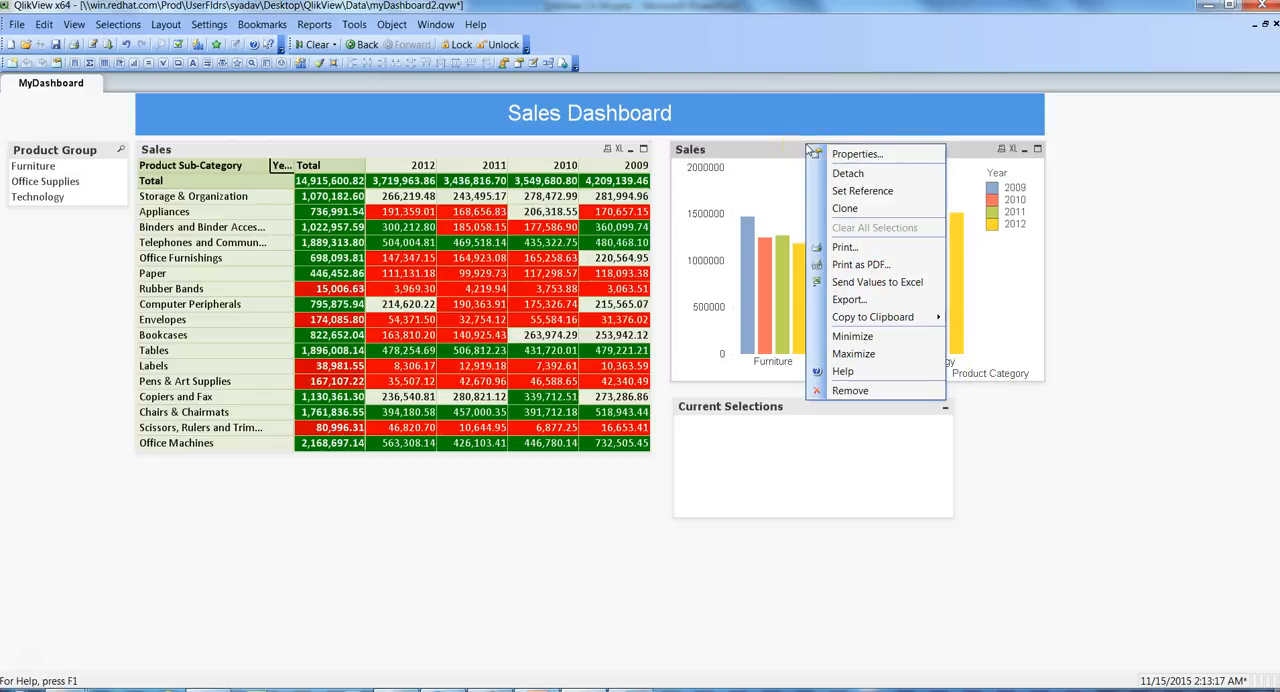
{"action": "left_click", "coordinate": [857, 154]}
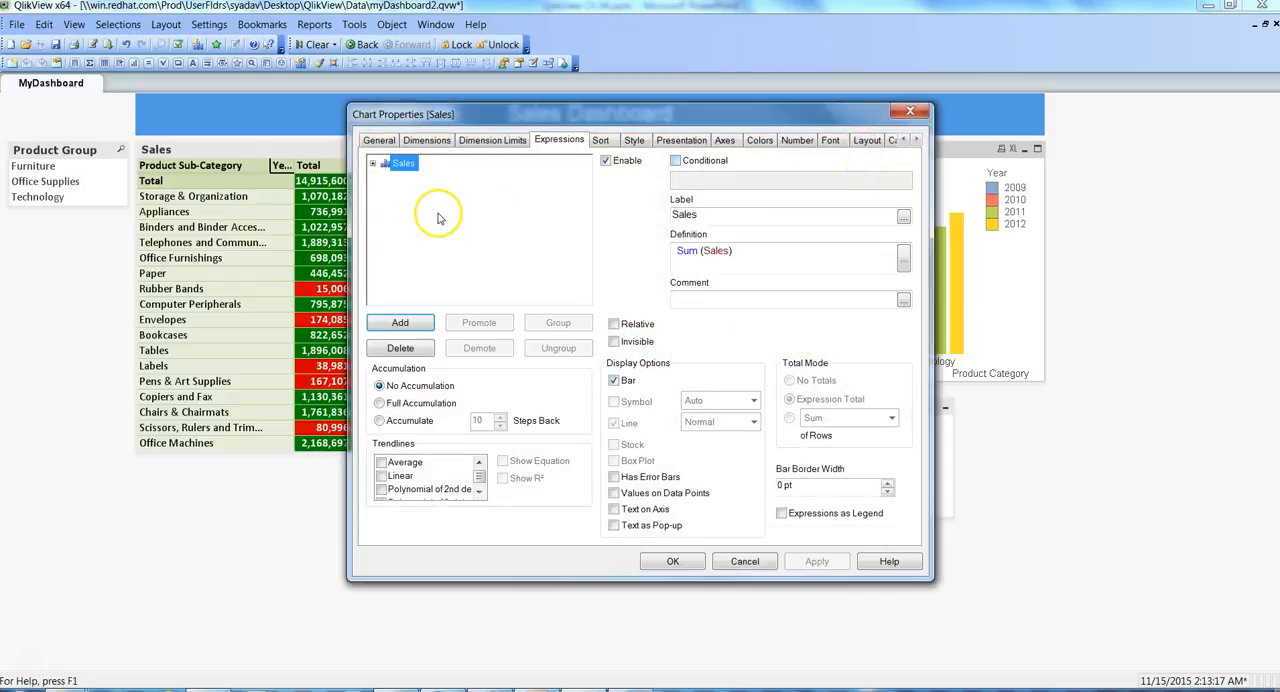
{"action": "left_click", "coordinate": [430, 141]}
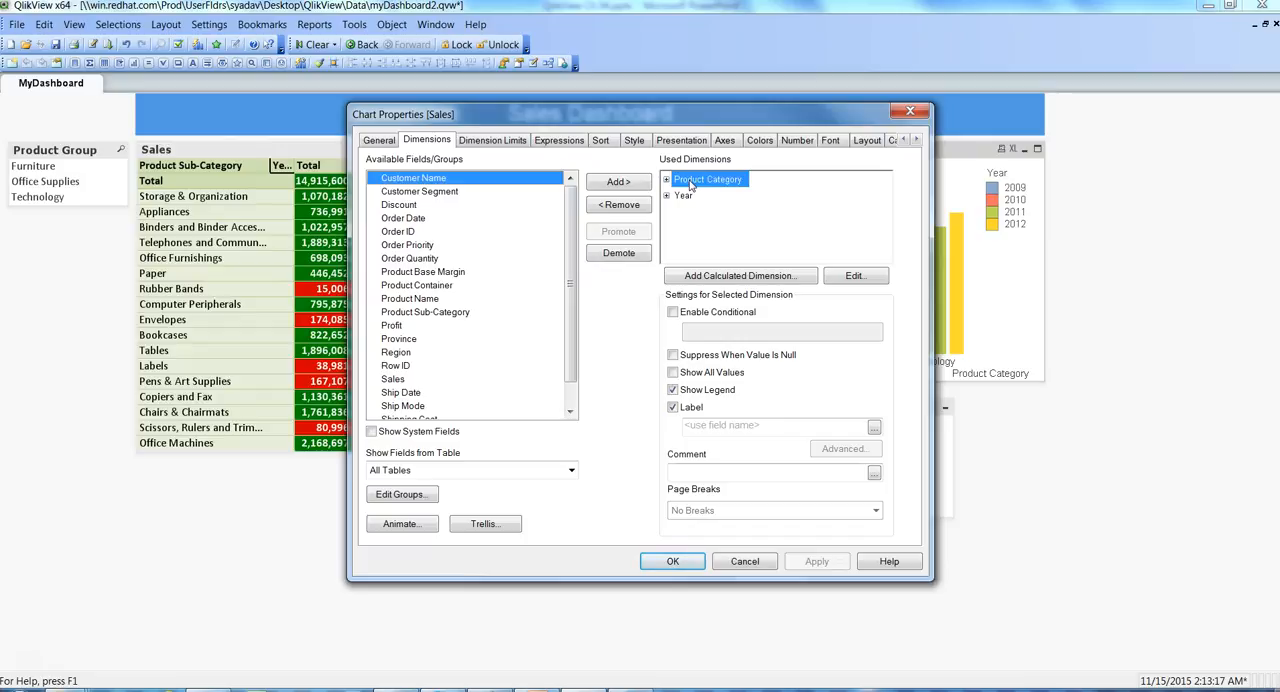
{"action": "left_click", "coordinate": [675, 409]}
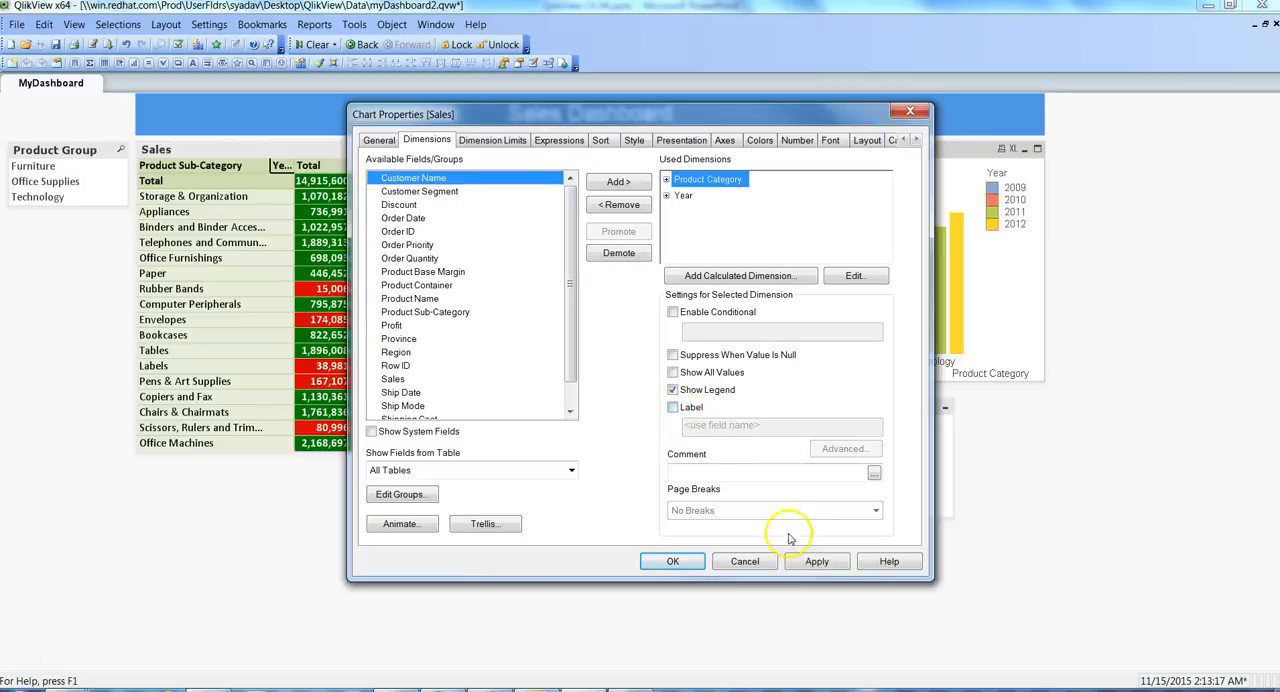
{"action": "left_click", "coordinate": [816, 561]}
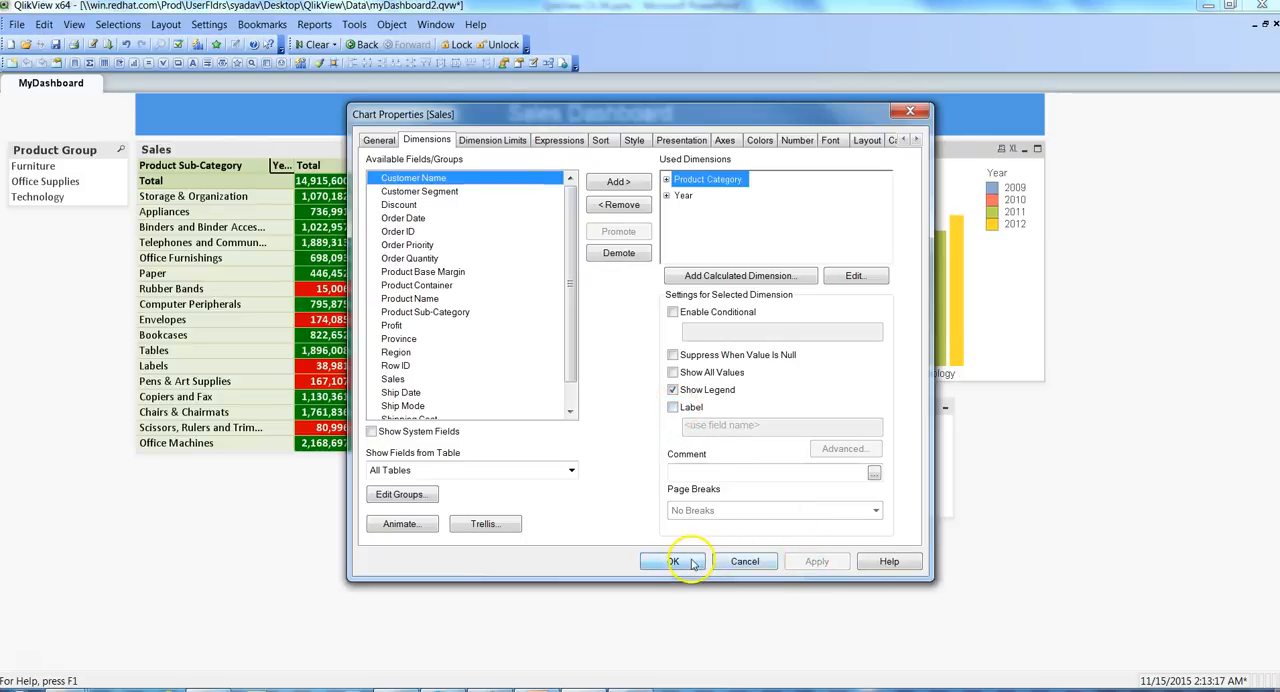
{"action": "left_click", "coordinate": [673, 561]}
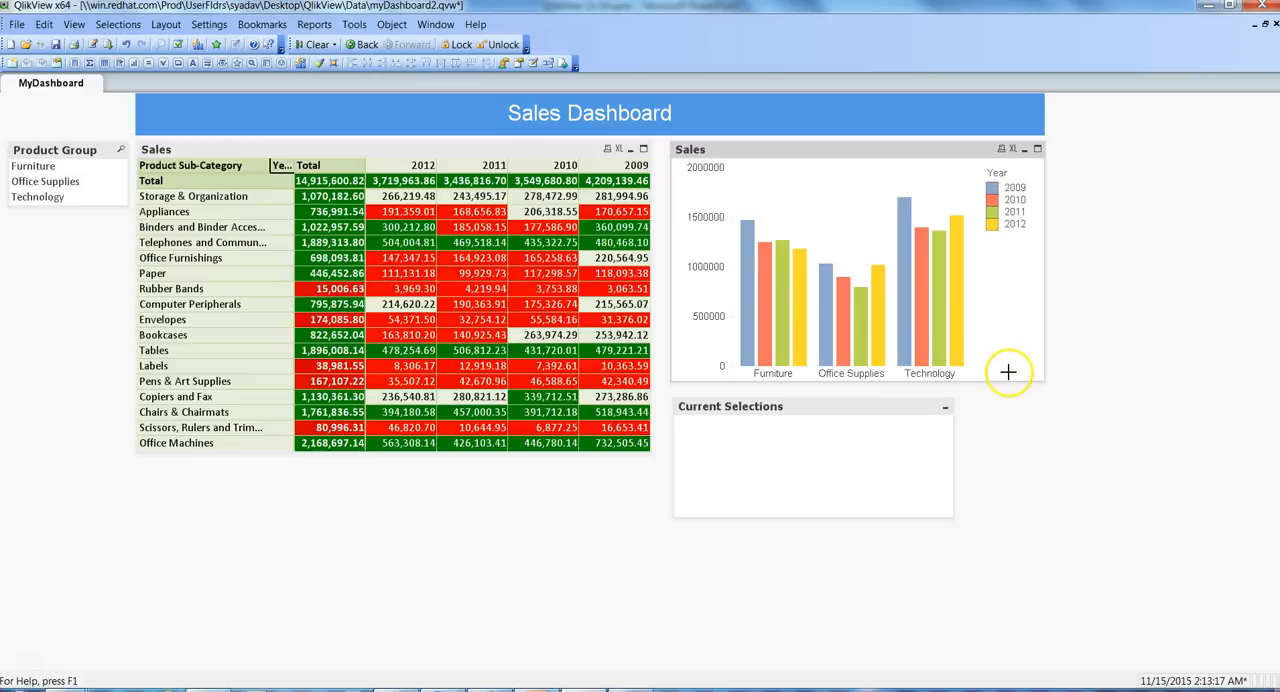
- Set the vertical alignment of the Sales bar chart's legend to Centered and apply it
{"action": "right_click", "coordinate": [853, 155]}
{"action": "left_click", "coordinate": [893, 160]}
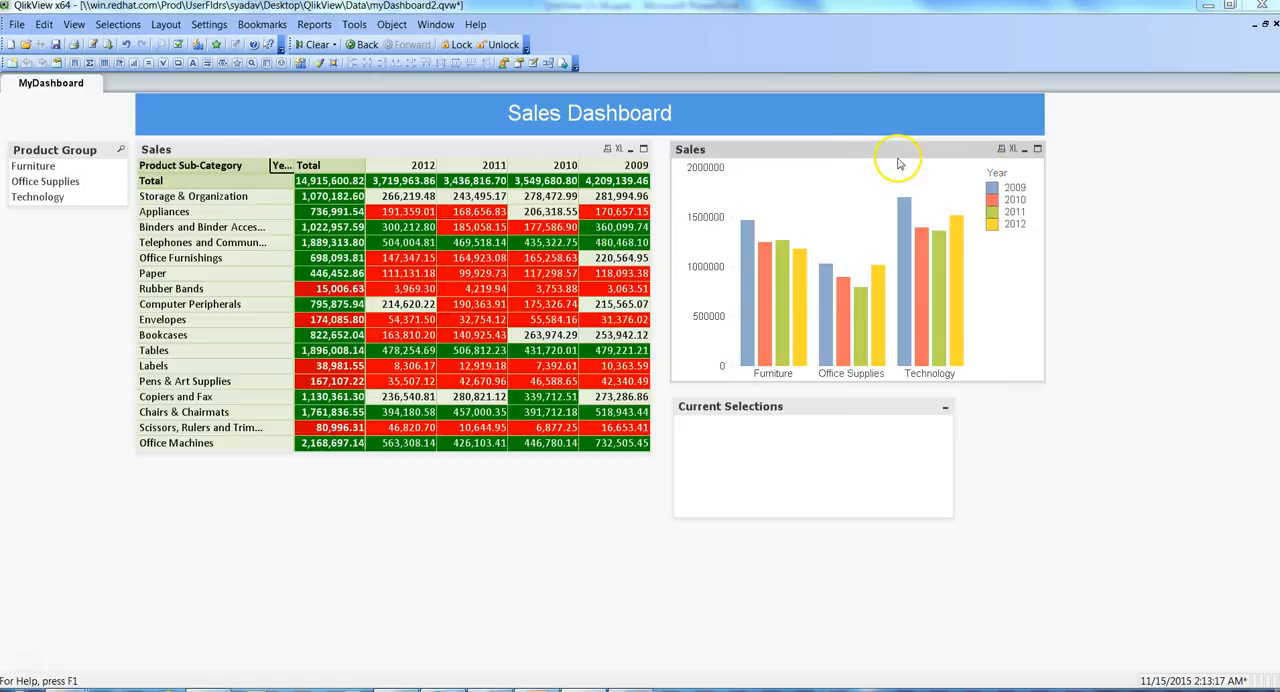
{"action": "left_click_drag", "start_coordinate": [729, 109], "coordinate": [503, 85]}
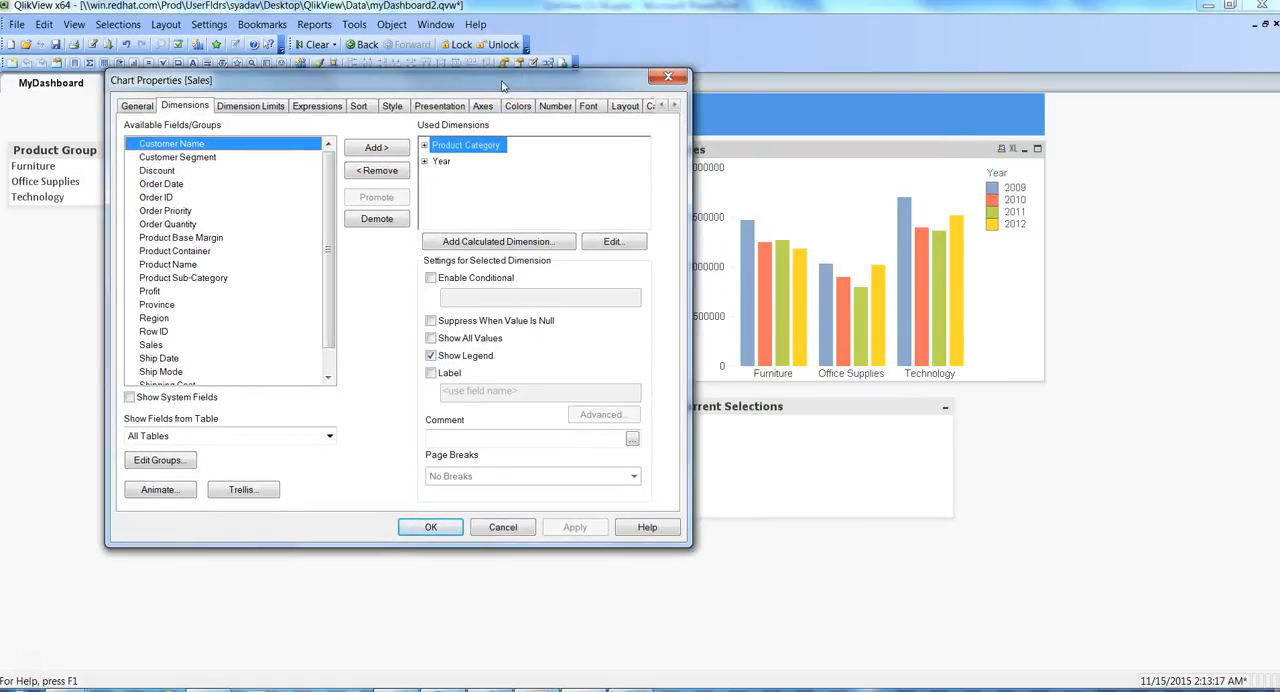
{"action": "left_click", "coordinate": [389, 110]}
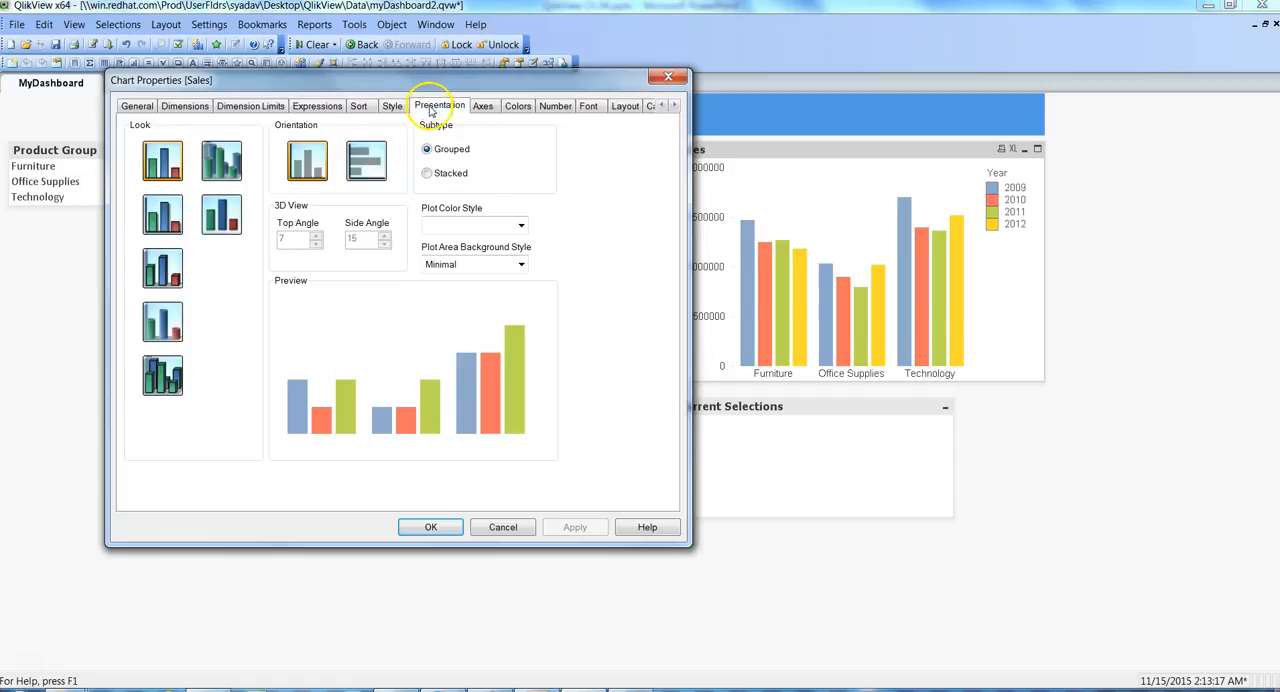
{"action": "left_click", "coordinate": [431, 108]}
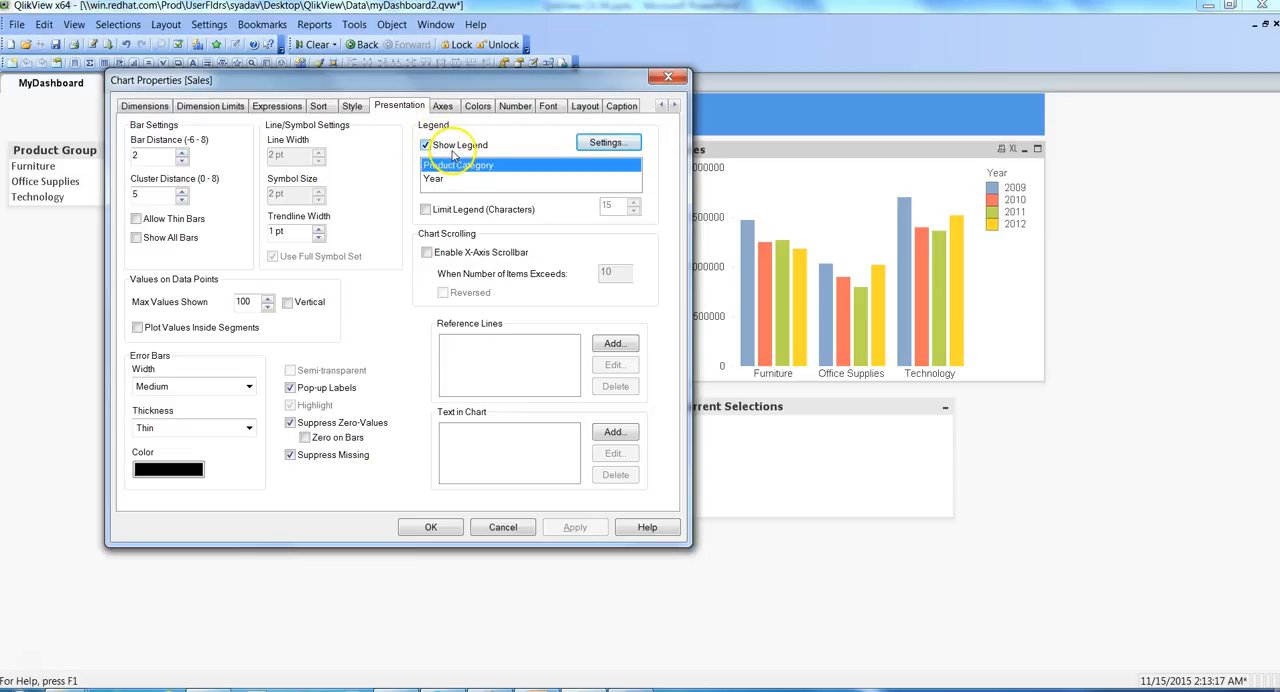
{"action": "left_click", "coordinate": [605, 145]}
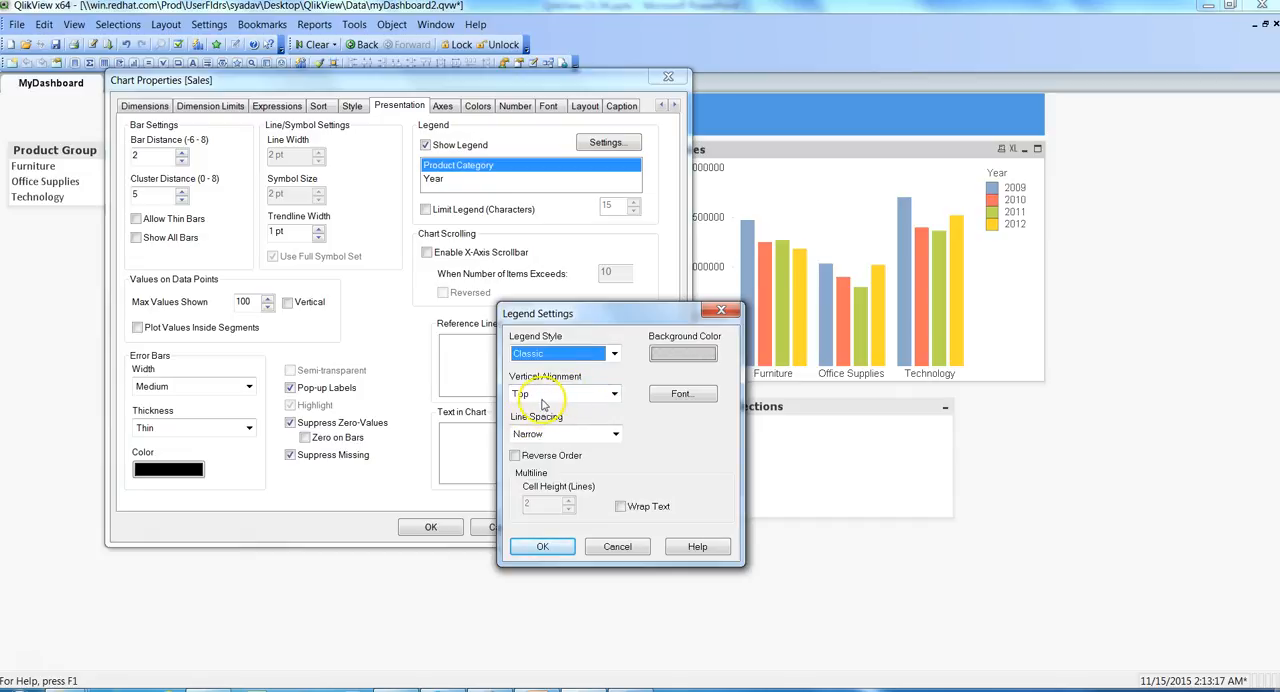
{"action": "left_click", "coordinate": [614, 395]}
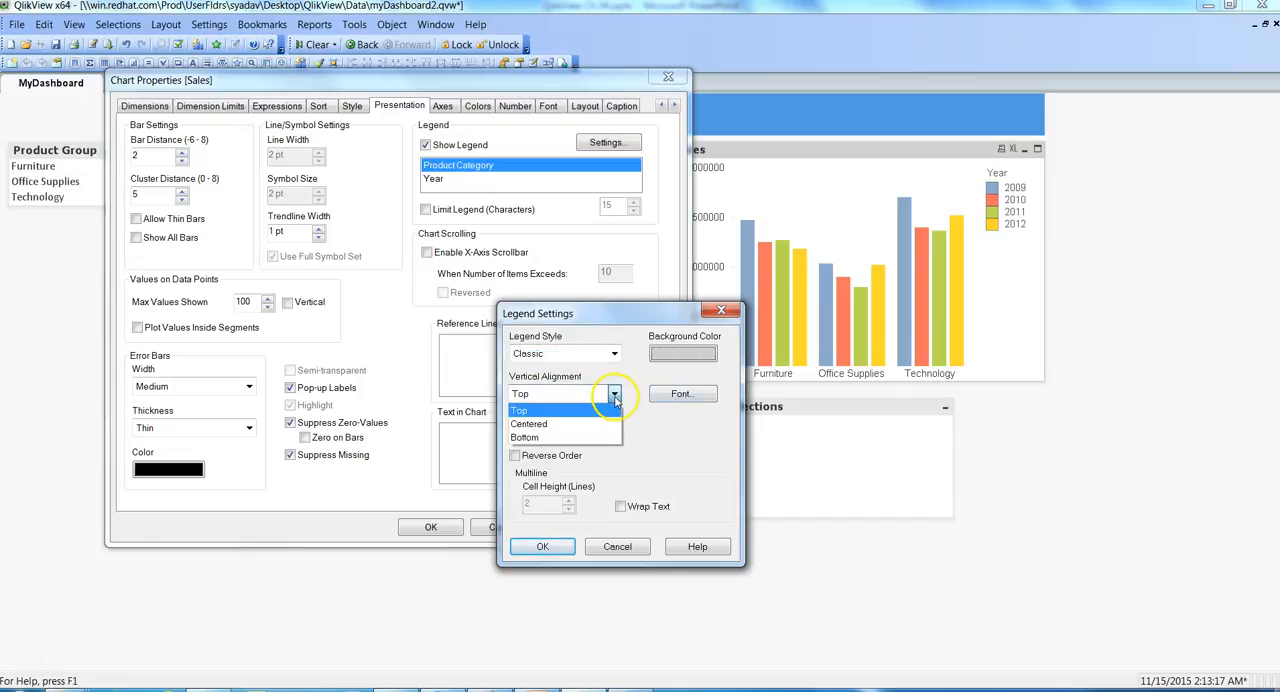
{"action": "left_click", "coordinate": [545, 428]}
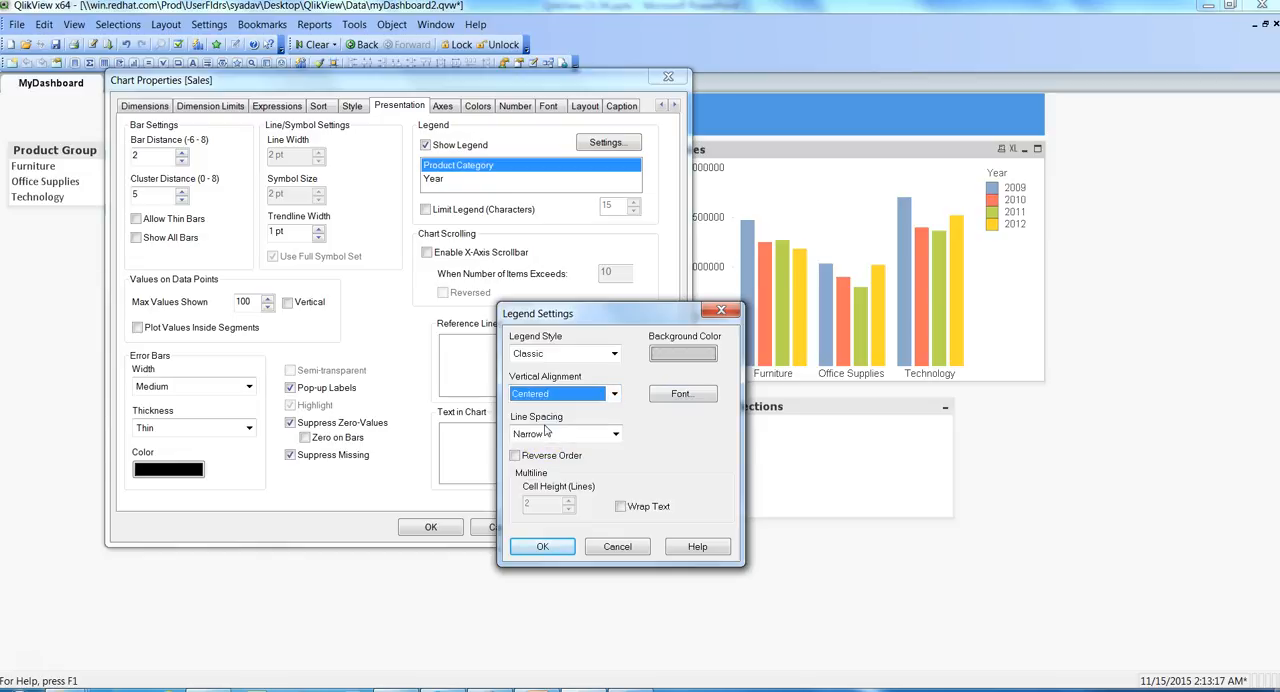
{"action": "left_click", "coordinate": [541, 550]}
{"action": "left_click", "coordinate": [575, 528]}
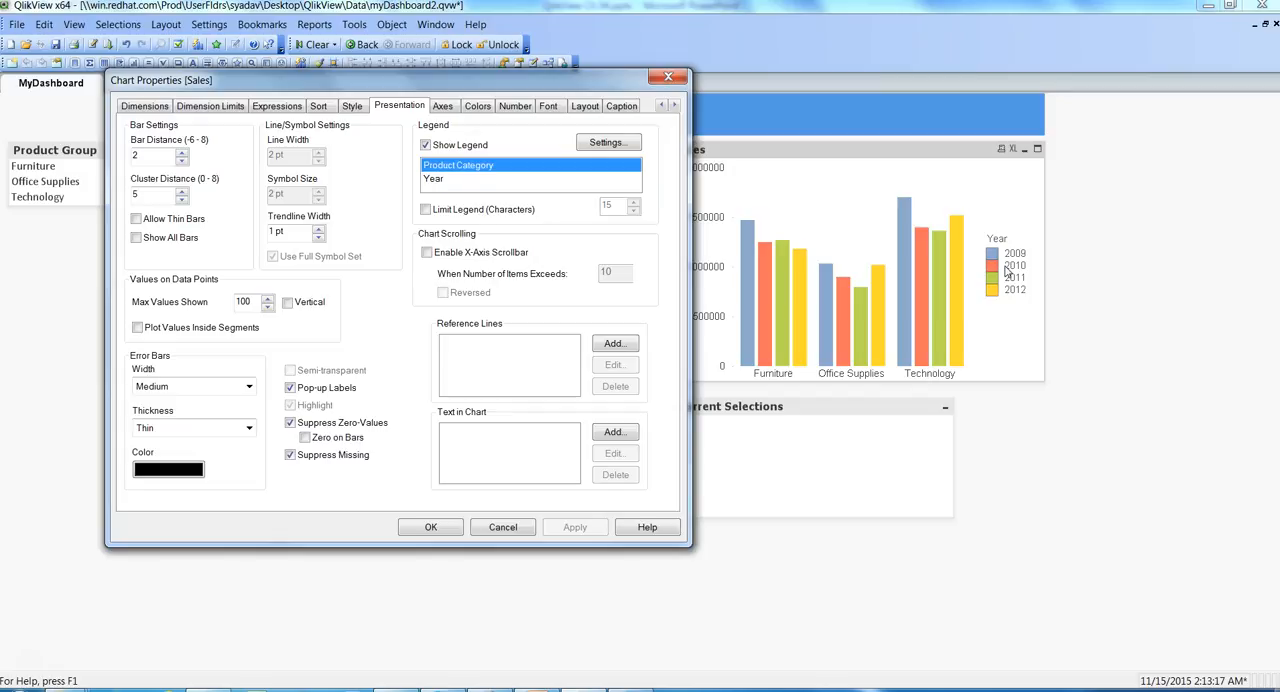
- Switch the character limit of the Sales bar chart's legend on and back off, and accept the chart properties
{"action": "left_click", "coordinate": [427, 211]}
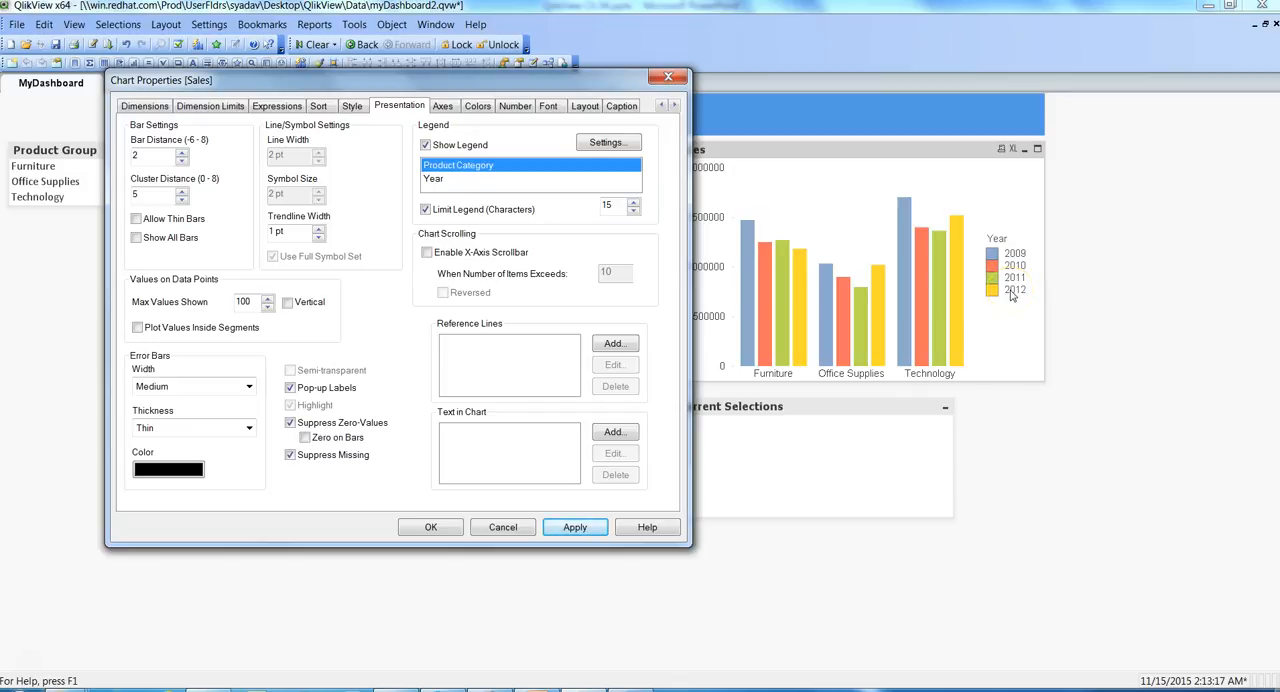
{"action": "left_click", "coordinate": [425, 210]}
{"action": "left_click", "coordinate": [576, 528]}
{"action": "left_click", "coordinate": [432, 527]}
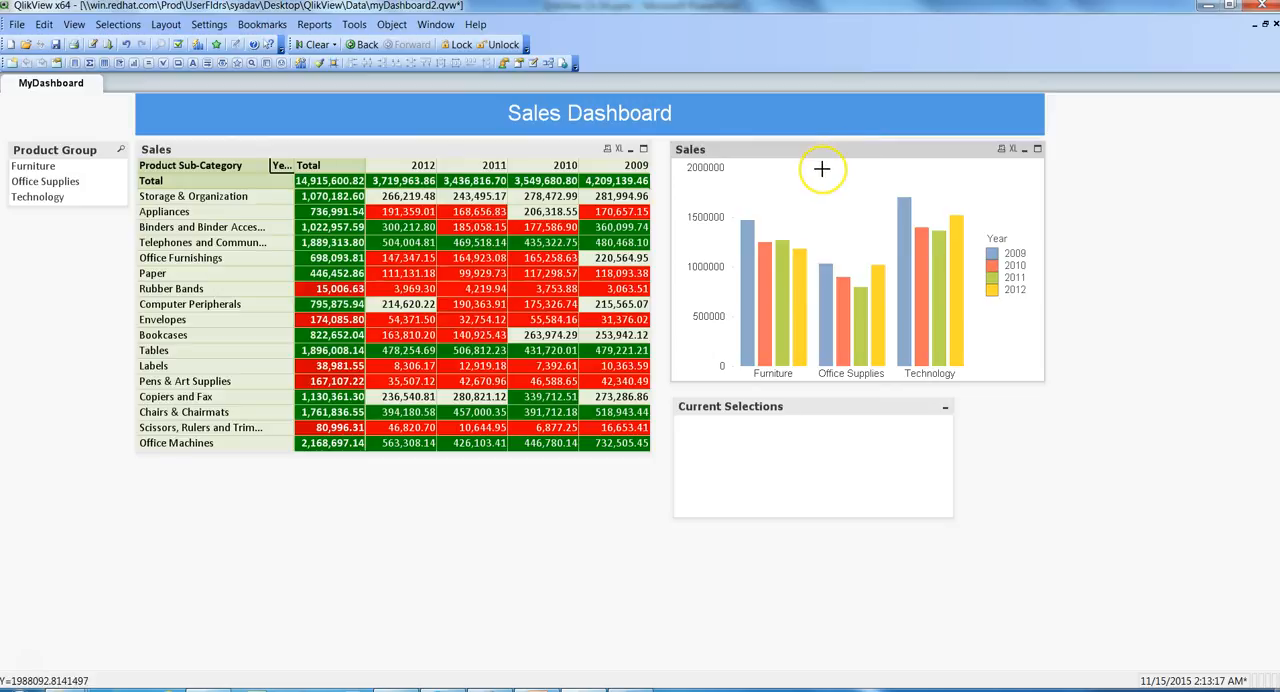
- Remove the Print and Send to Excel icons from the caption of the Sales table
{"action": "right_click", "coordinate": [490, 152]}
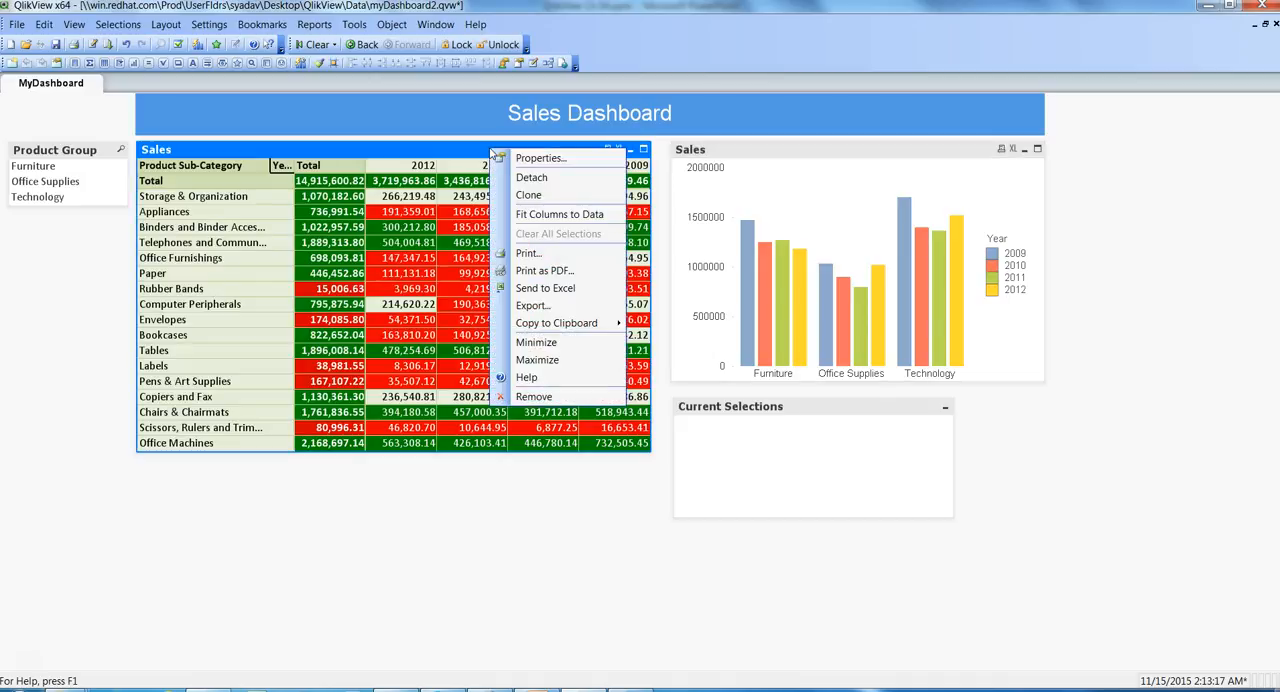
{"action": "left_click", "coordinate": [541, 159]}
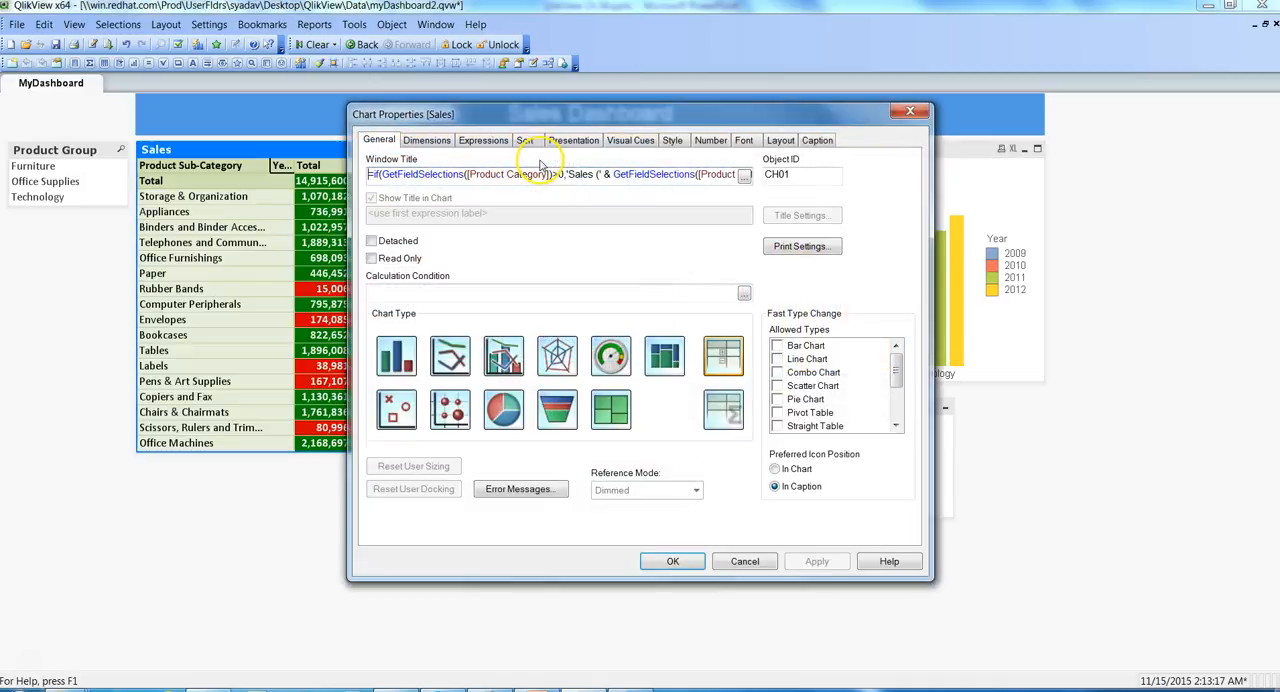
{"action": "left_click", "coordinate": [818, 142]}
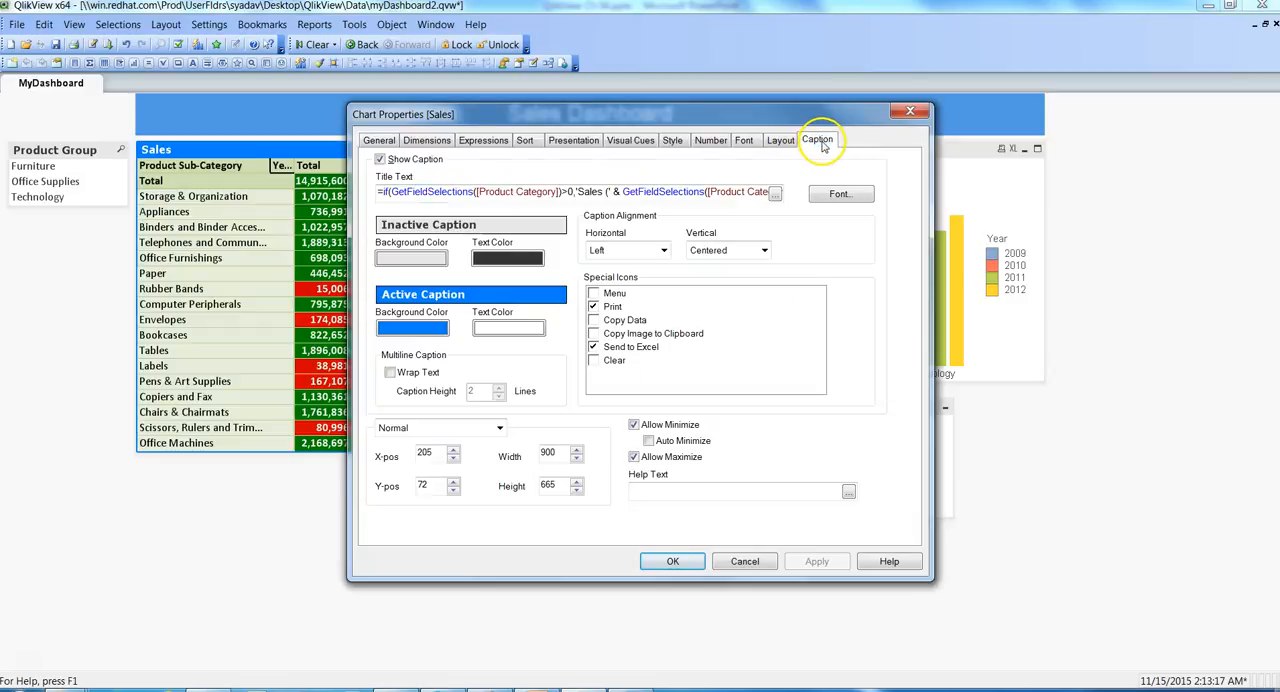
{"action": "left_click", "coordinate": [594, 307]}
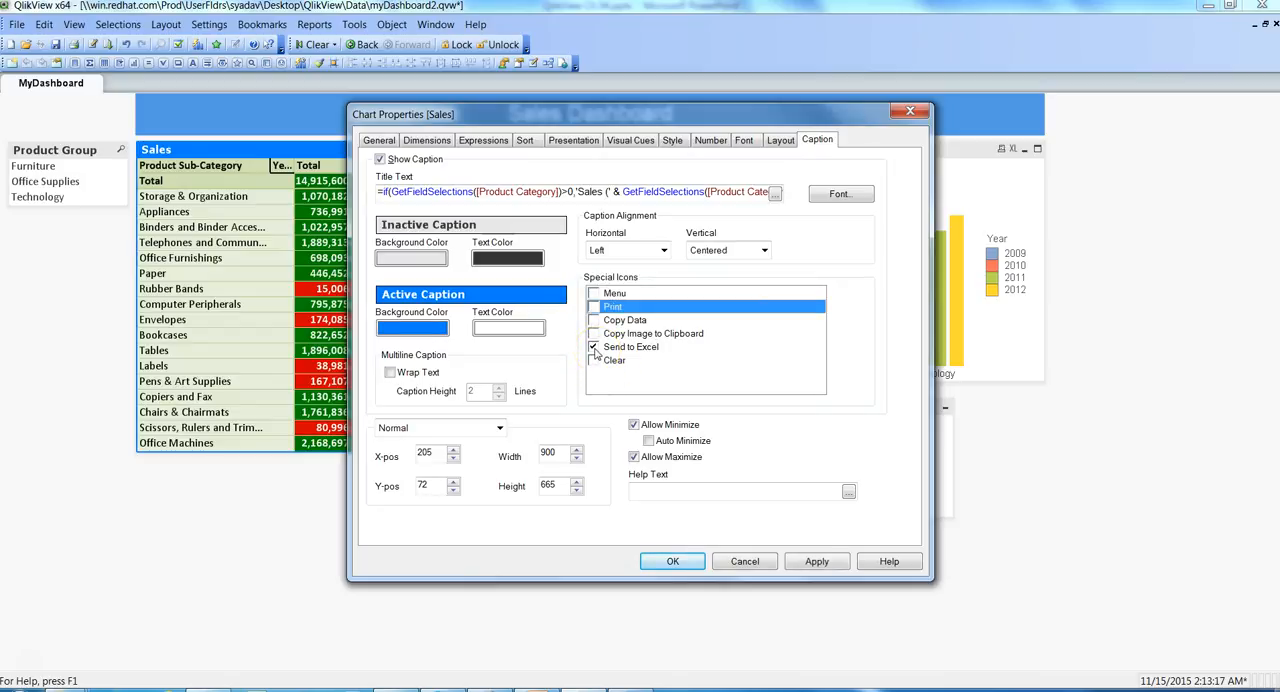
{"action": "left_click", "coordinate": [594, 348]}
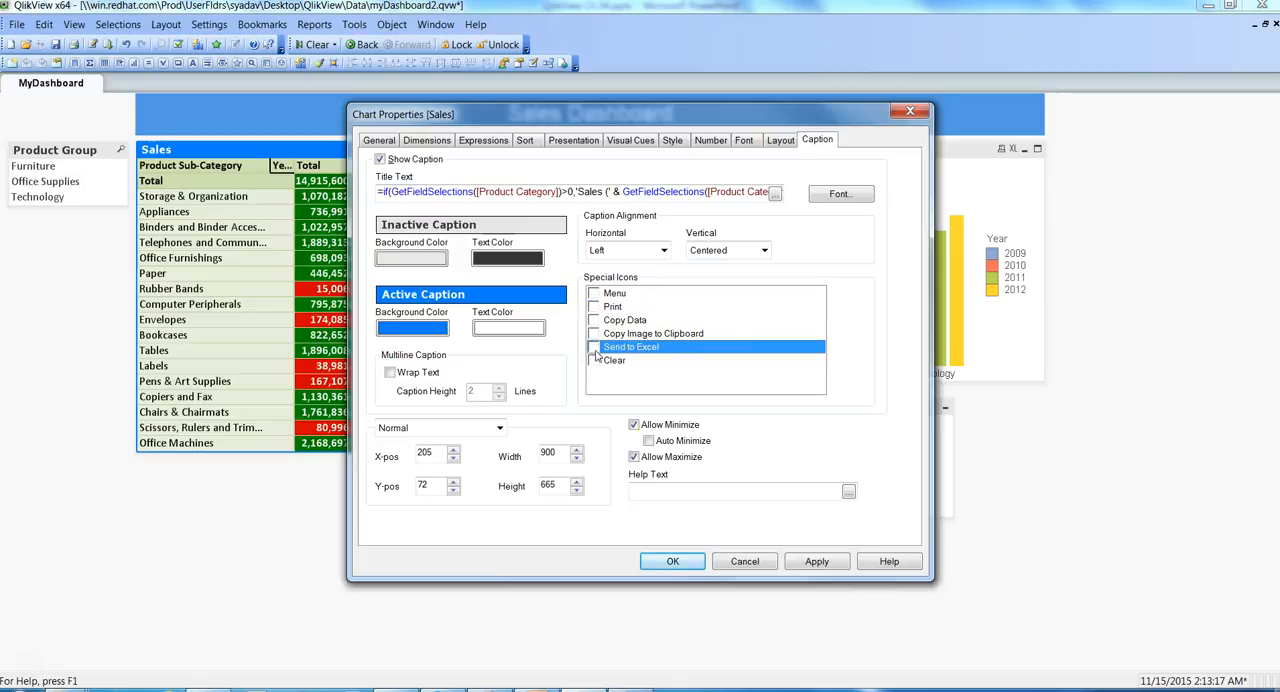
- Disallow minimizing and maximizing for the Sales table, and apply and accept its caption settings
{"action": "left_click", "coordinate": [634, 425]}
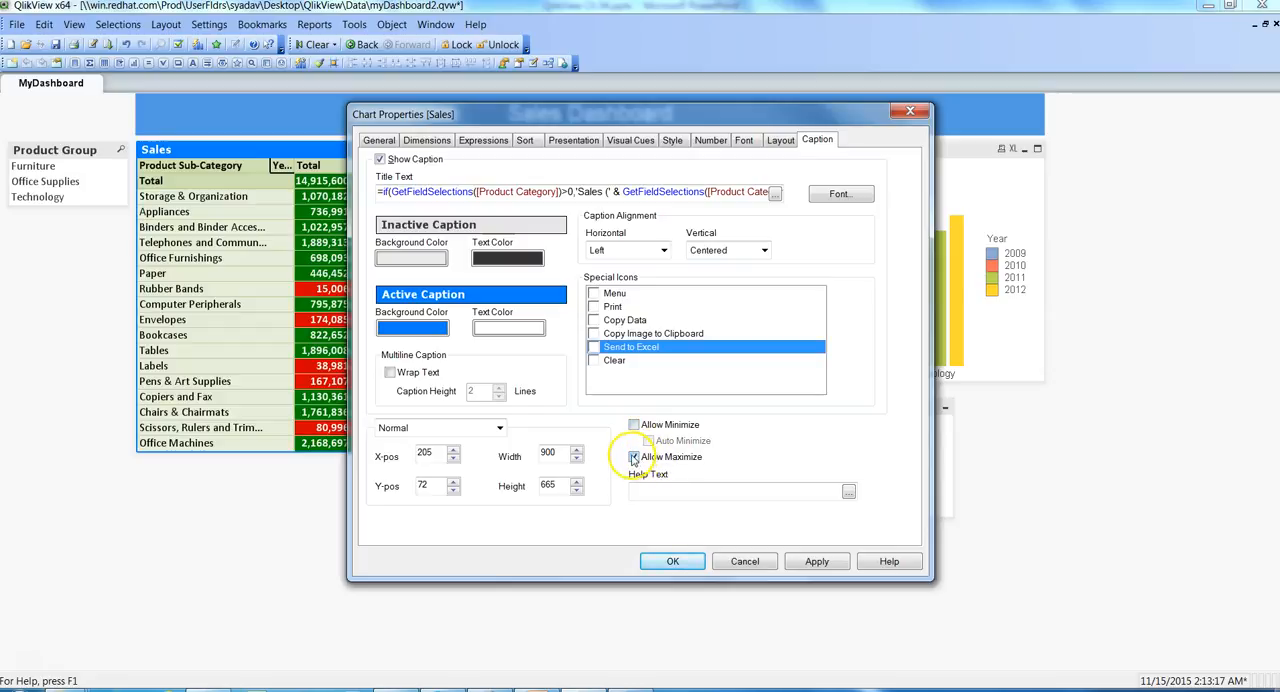
{"action": "left_click", "coordinate": [634, 457]}
{"action": "left_click", "coordinate": [811, 562]}
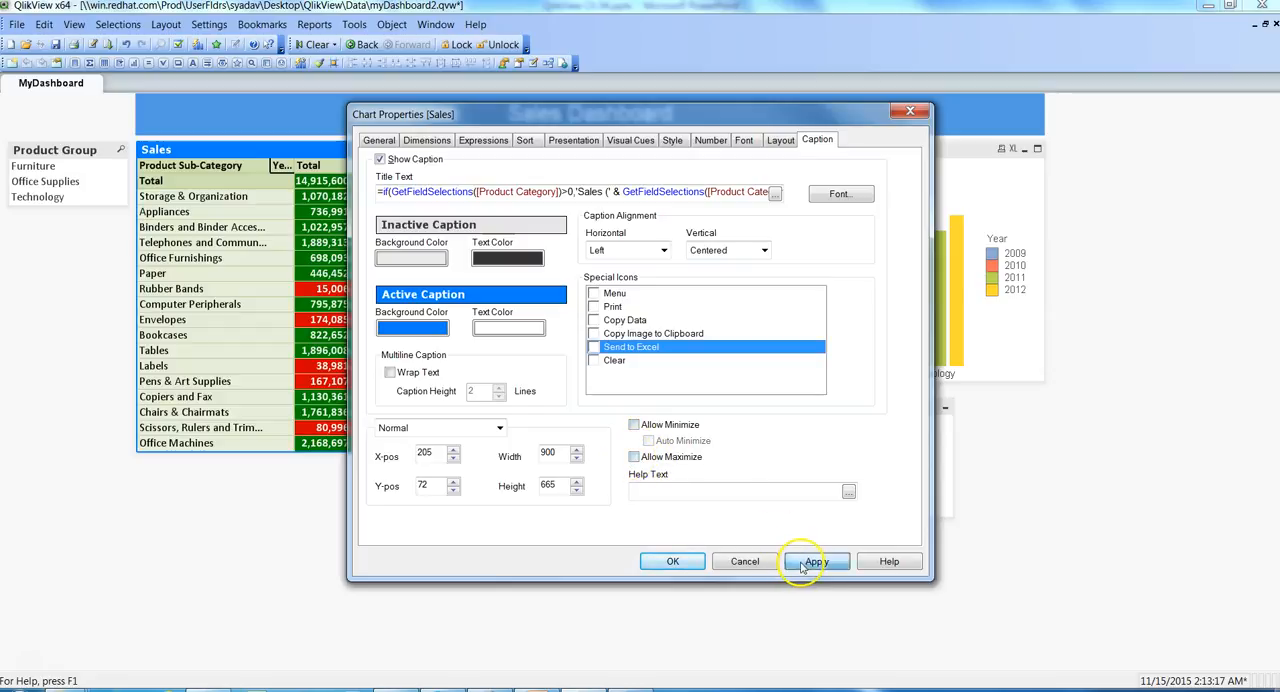
{"action": "left_click", "coordinate": [674, 560]}
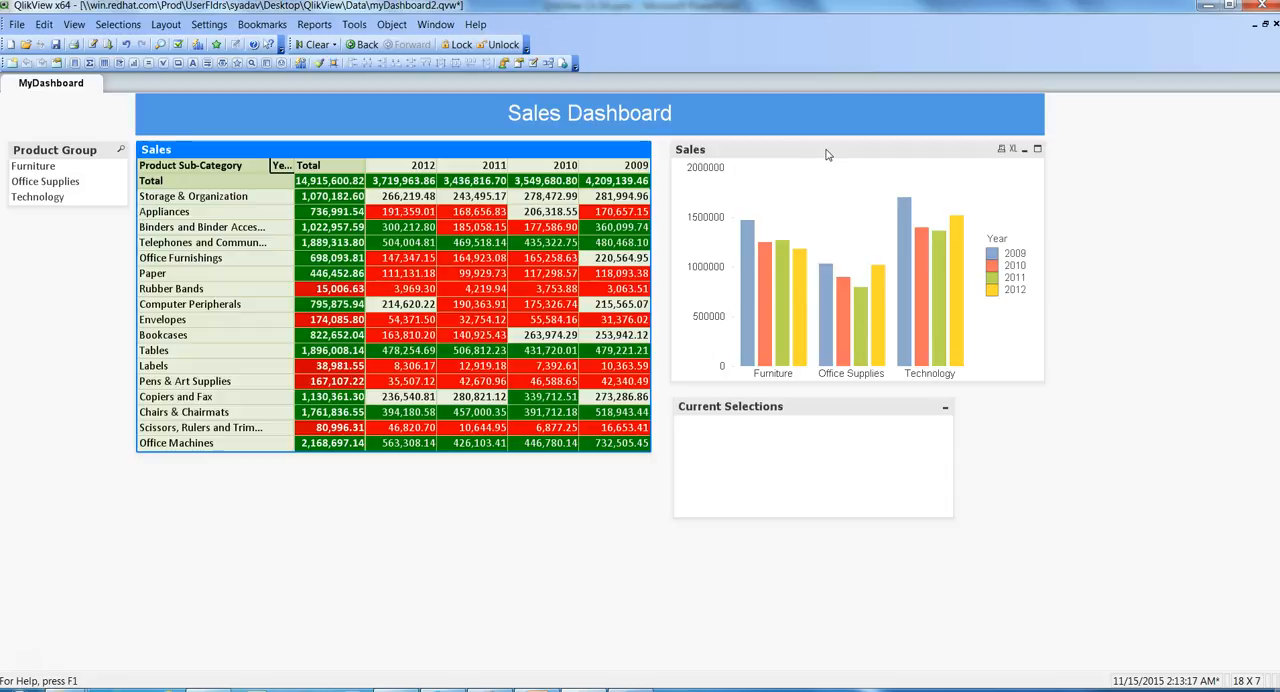
{"action": "left_click", "coordinate": [830, 418]}
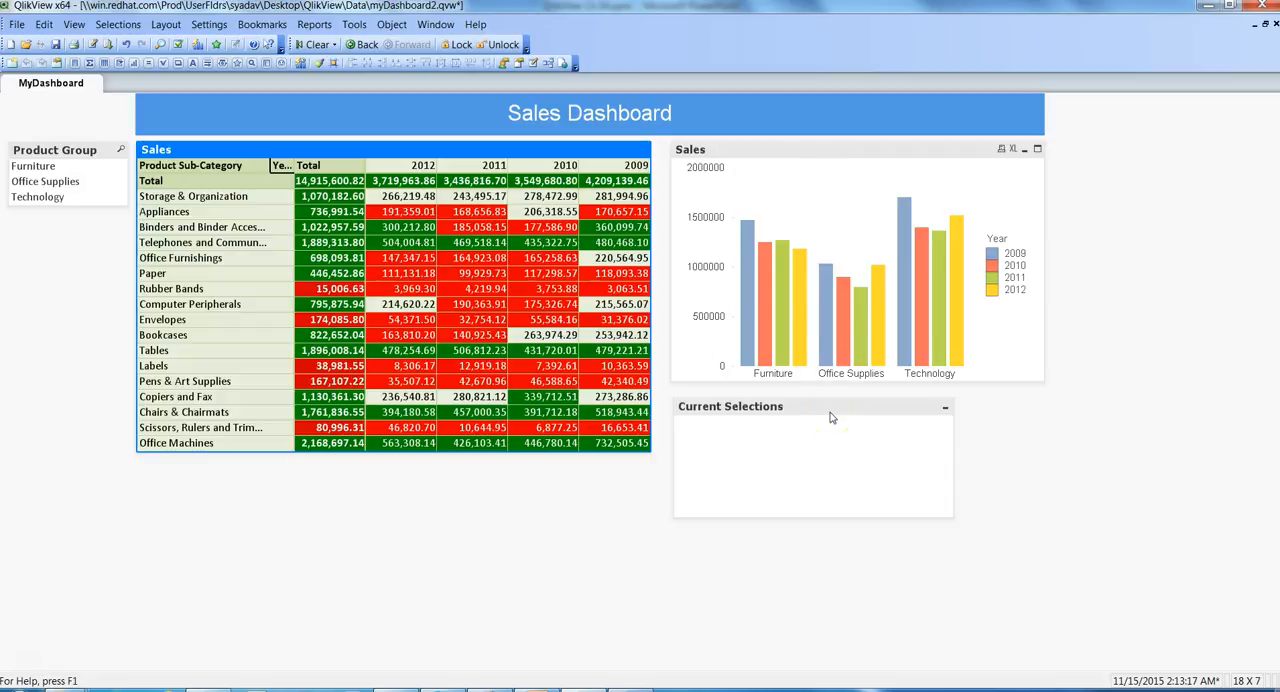